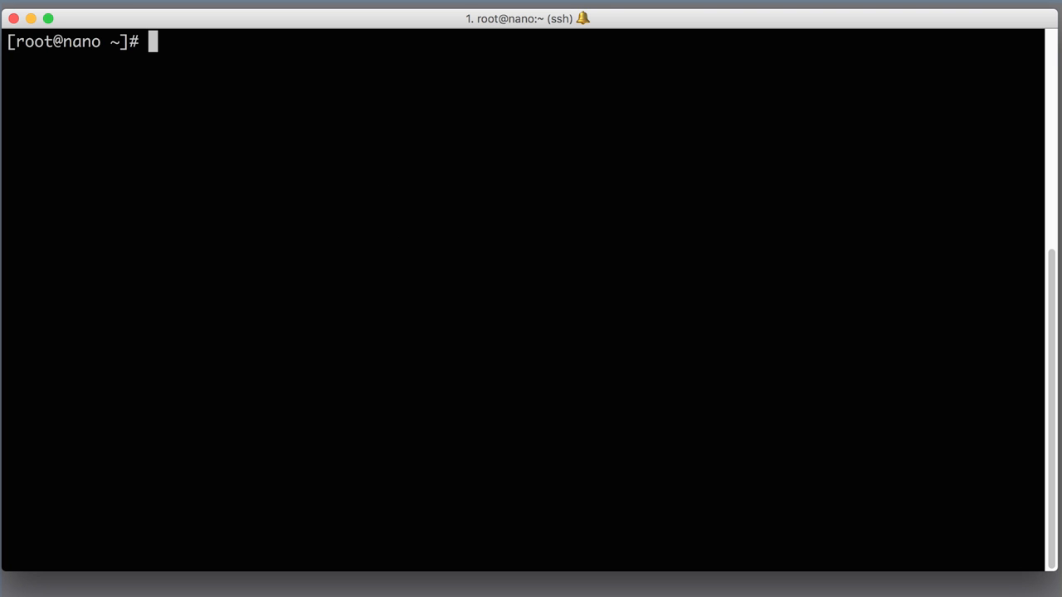
Step: Install the epel-release package with yum install -y epel-release as root
left_click_drag(54, 41, 15, 41)
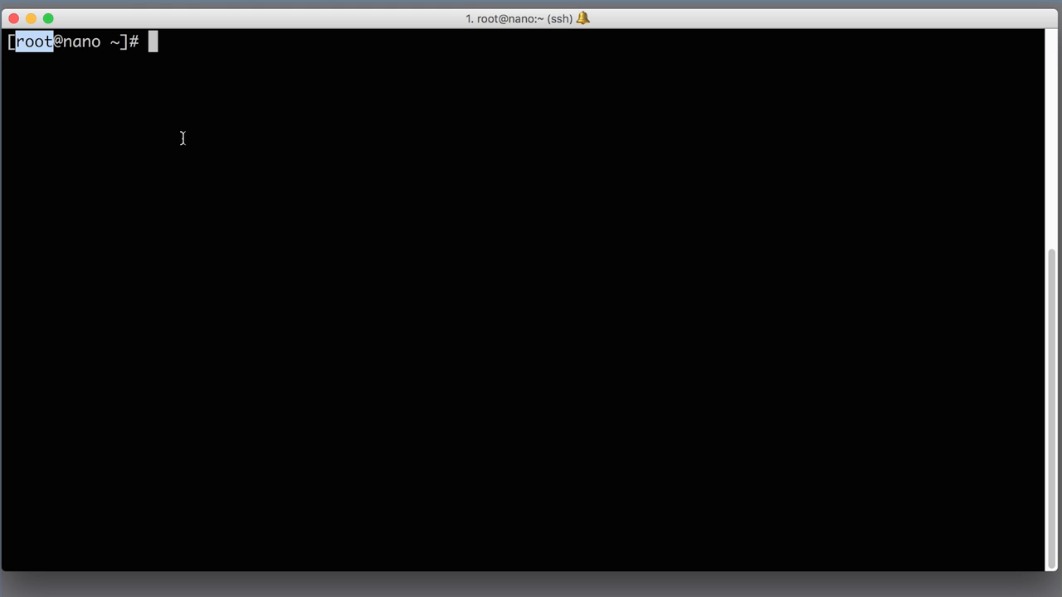
left_click(184, 169)
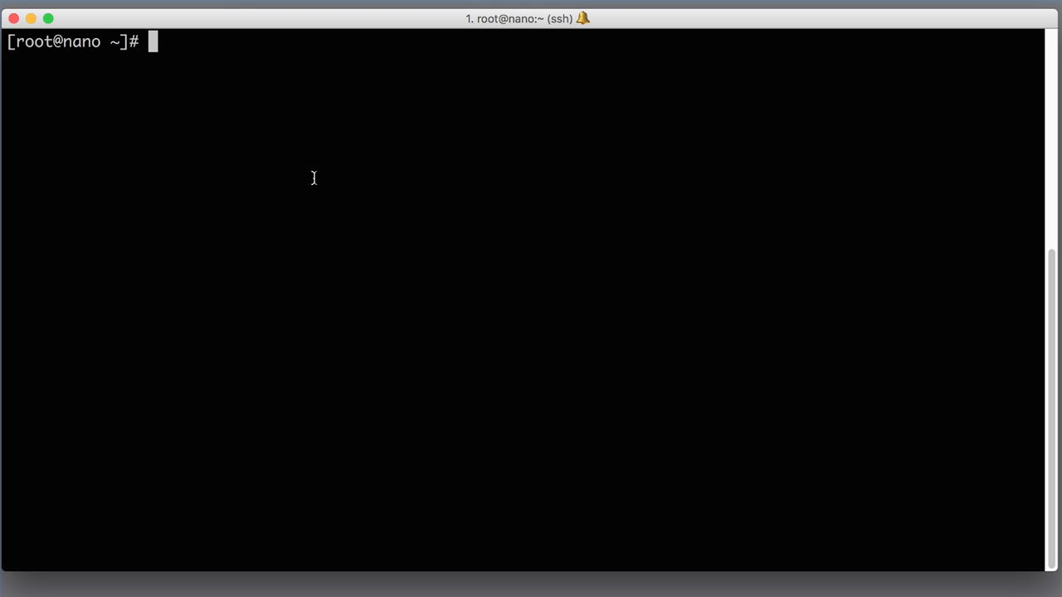
type("yum in")
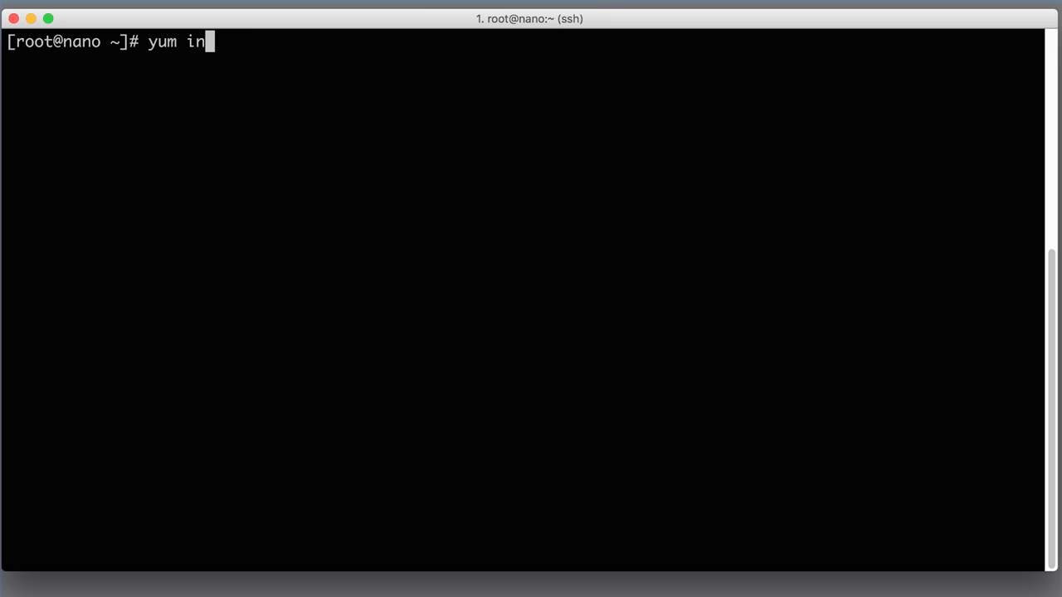
type("stall -y ")
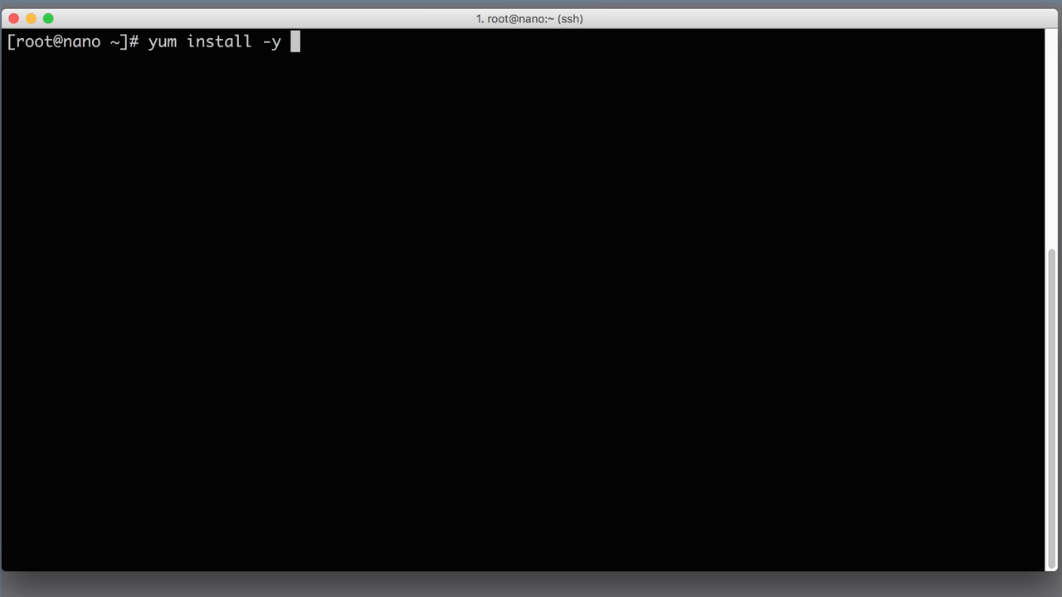
type("epel")
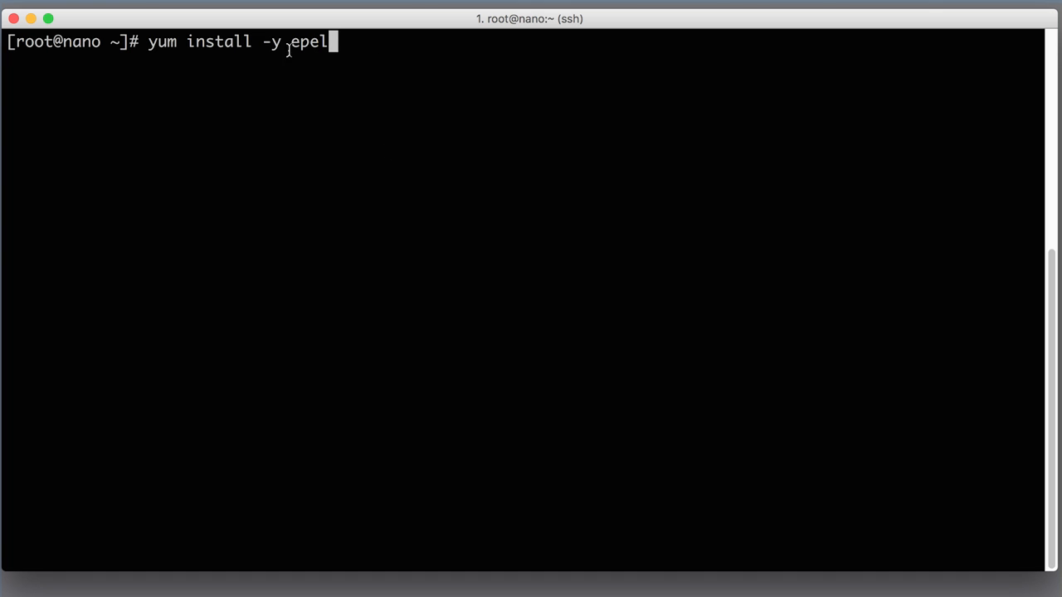
left_click_drag(290, 42, 324, 45)
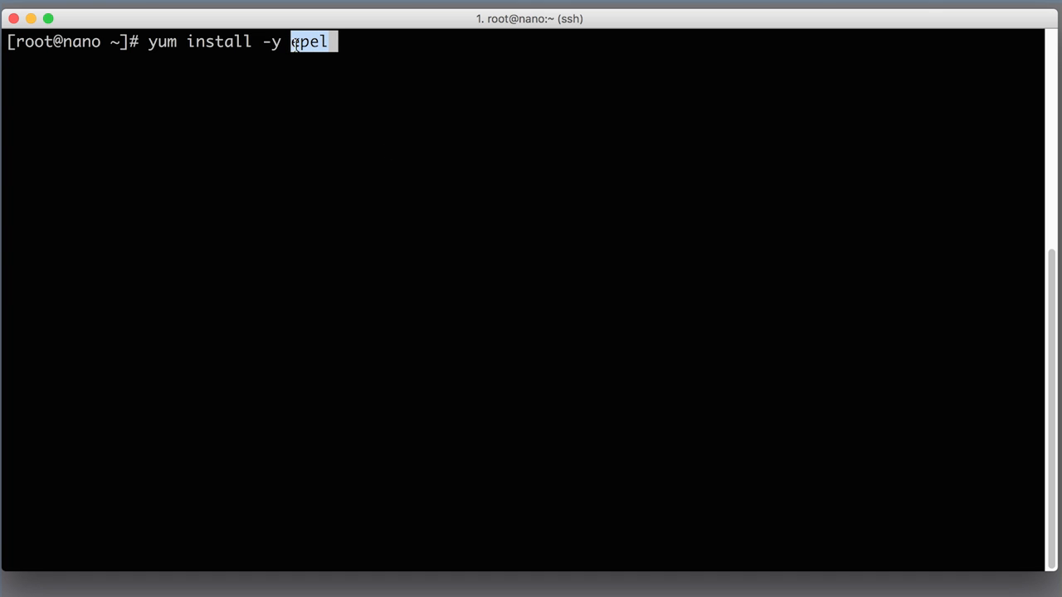
left_click(308, 45)
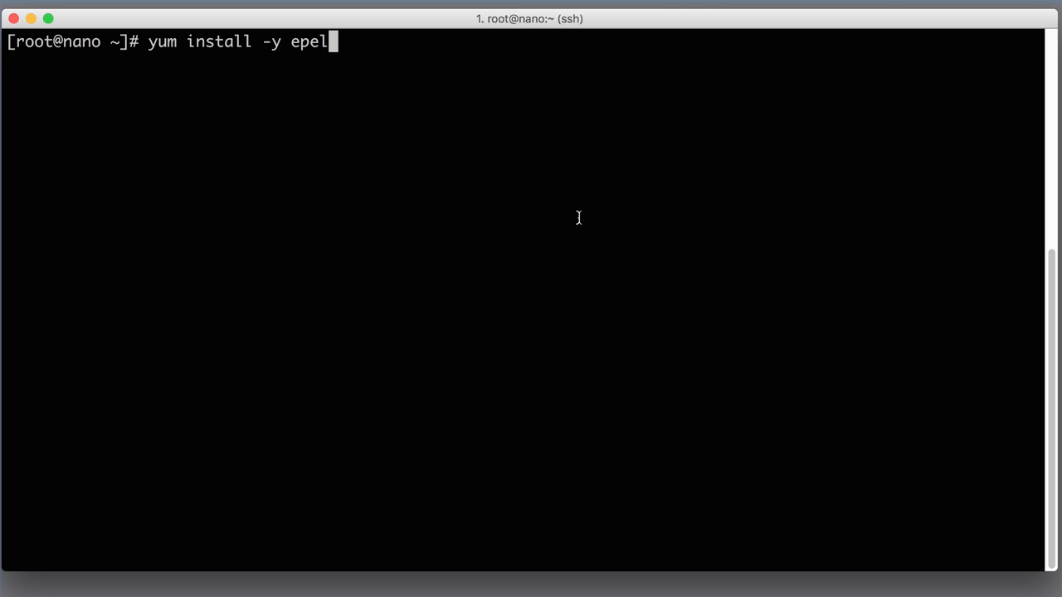
type("-")
type("releas")
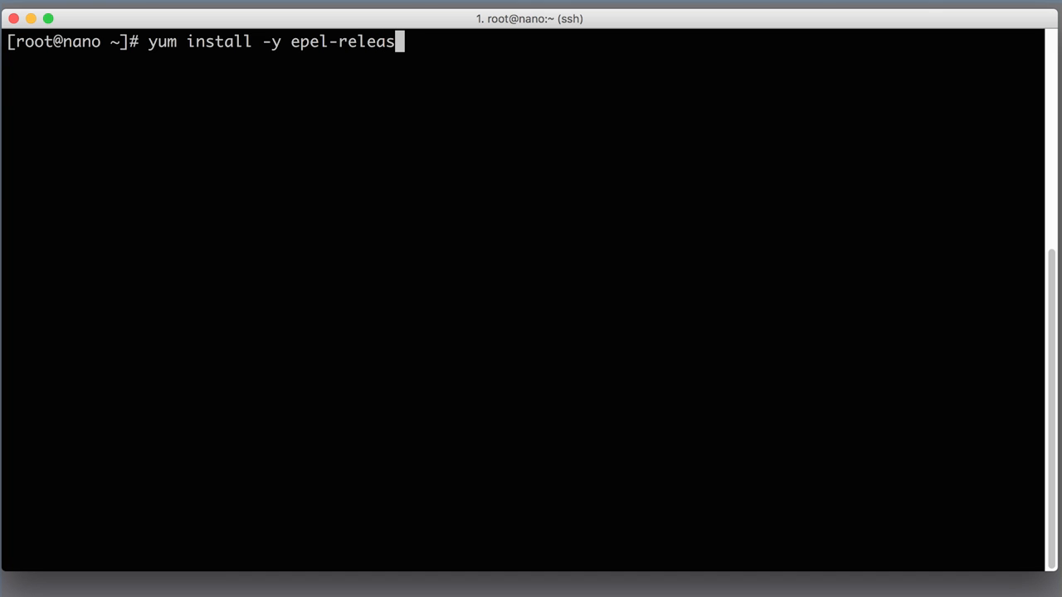
type("e")
left_click_drag(291, 41, 329, 43)
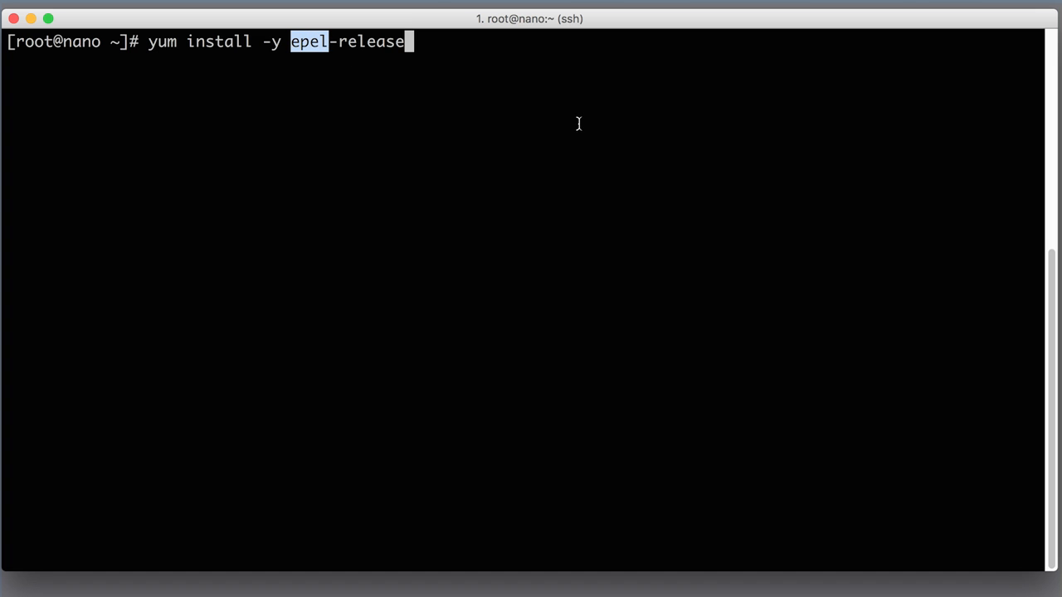
key("Return")
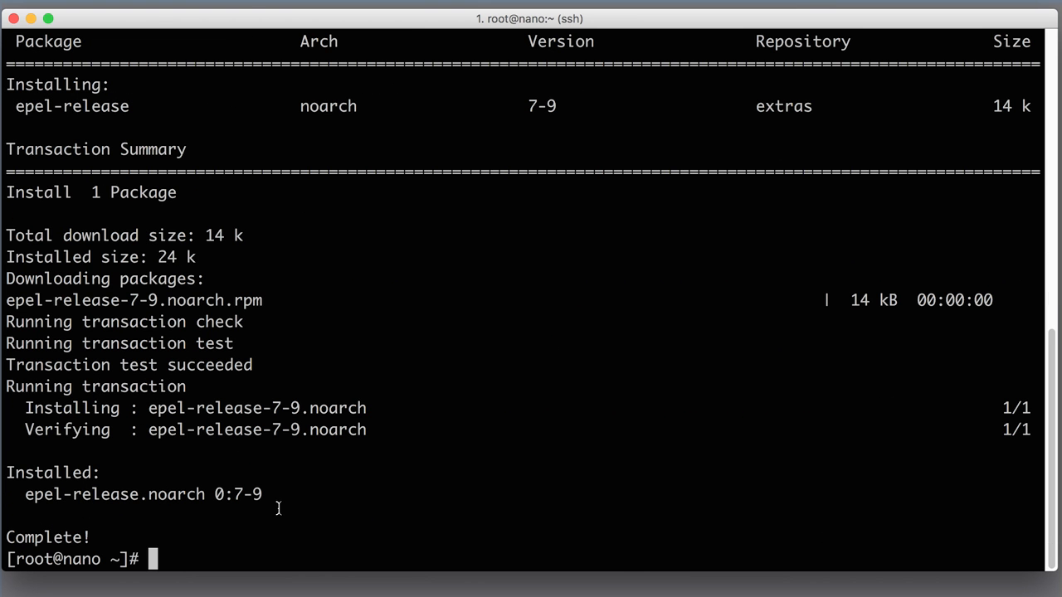
type("clear")
Step: Install nginx and its module dependencies with yum -y install nginx, clearing the screen around it
key("Return")
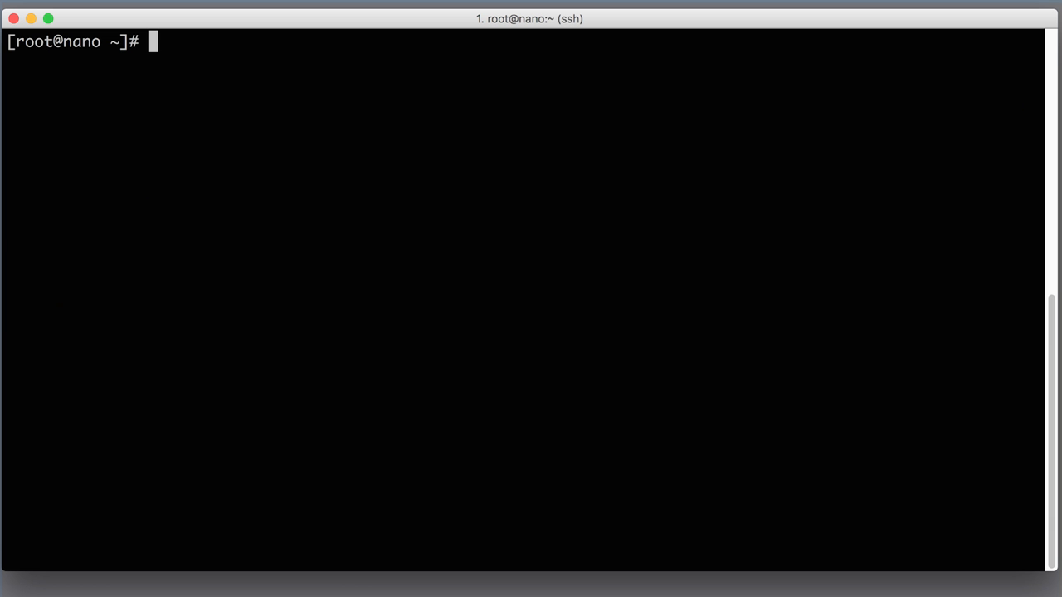
type("yum -y ")
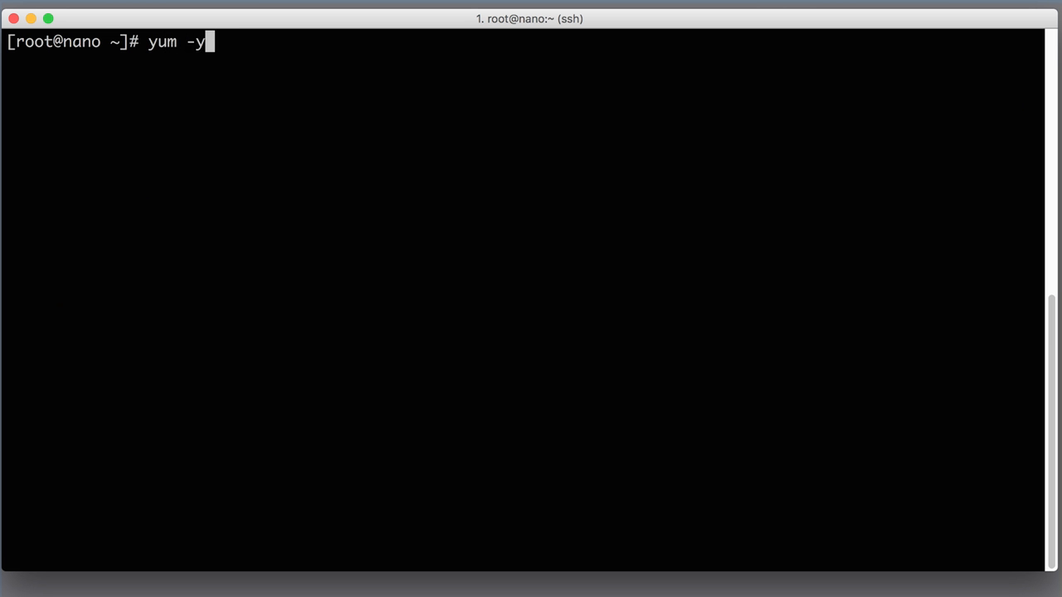
type("install ")
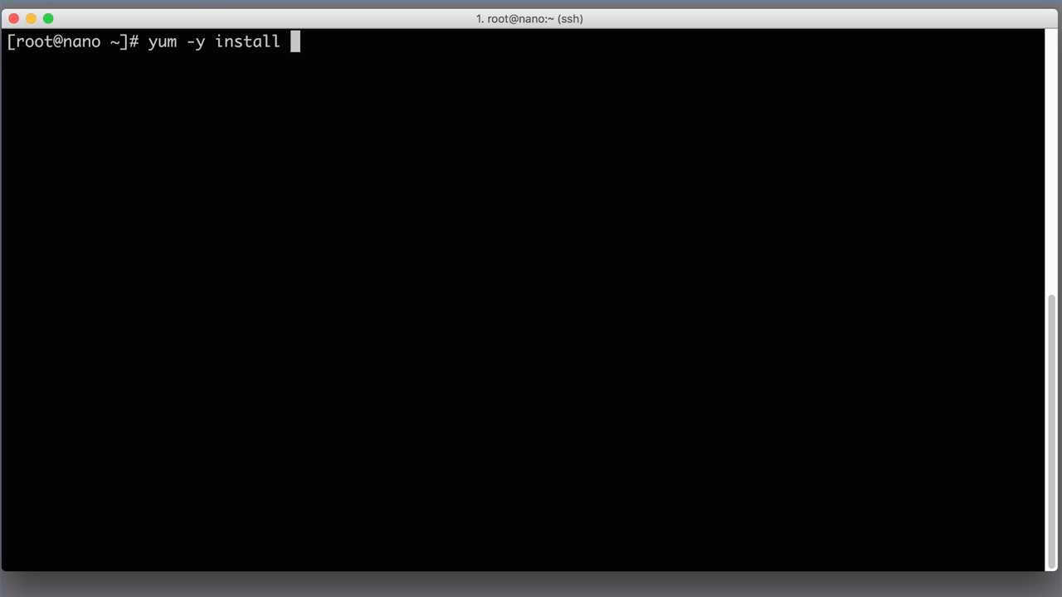
type("nginx")
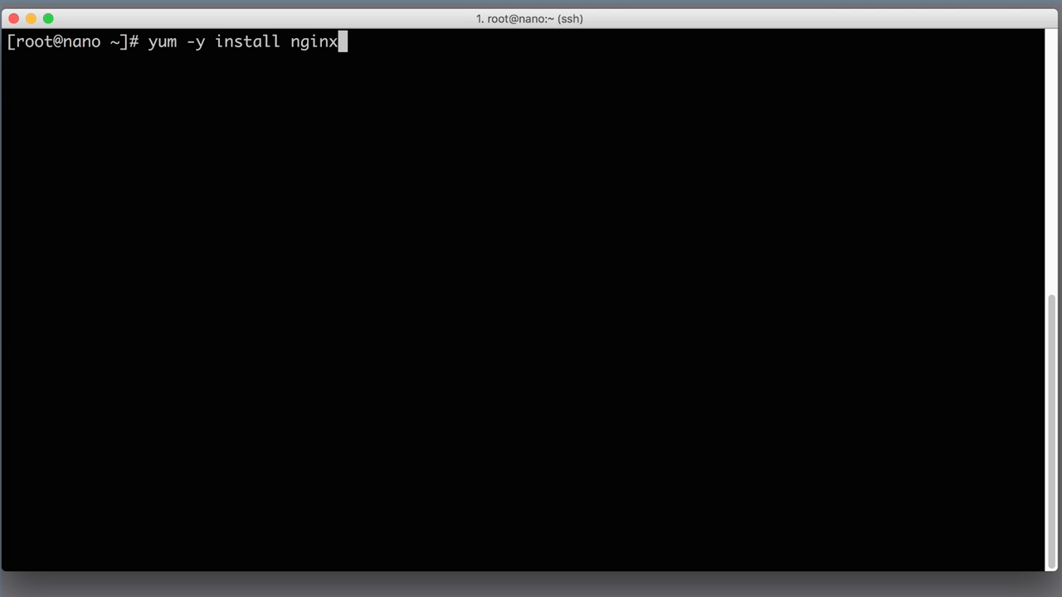
key("Return")
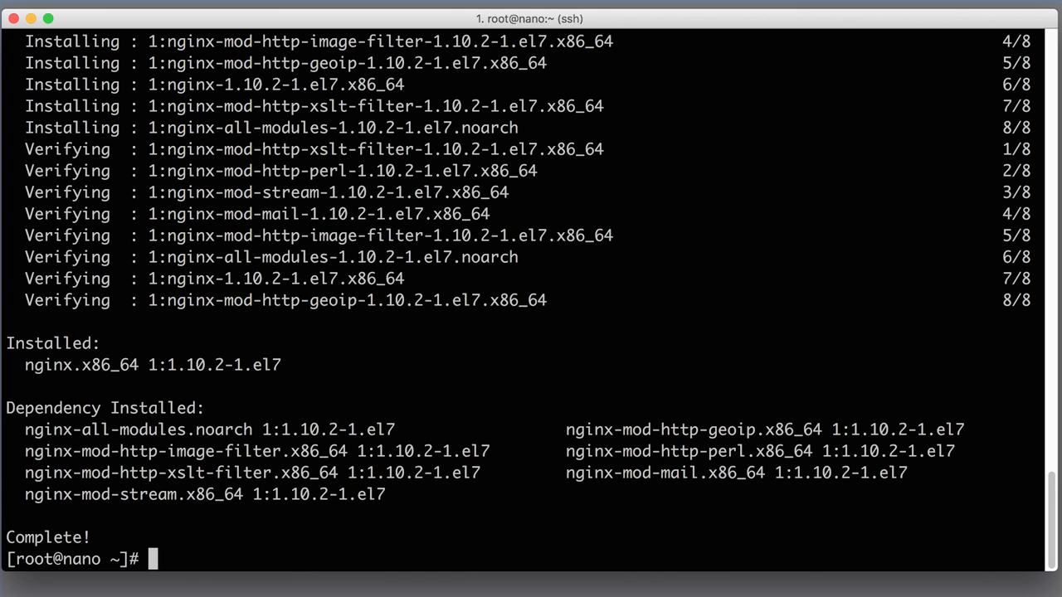
type("clear")
key("Return")
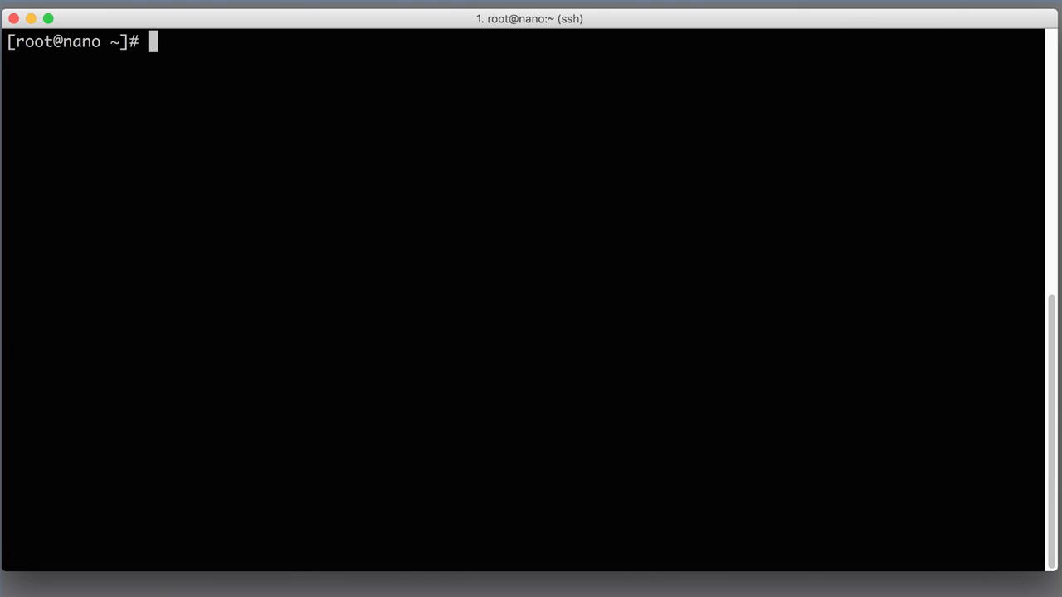
type("system")
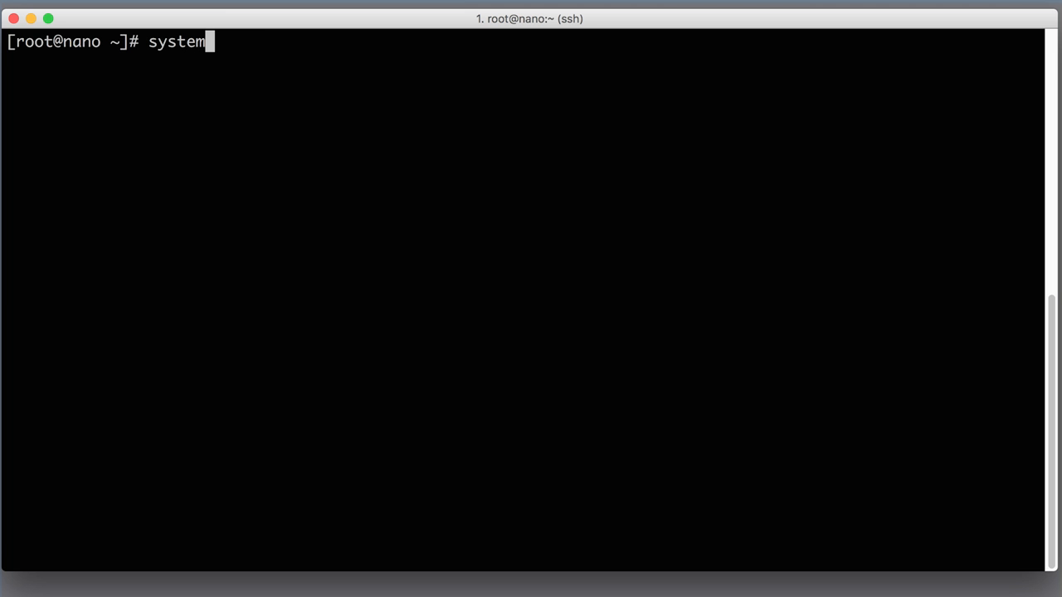
type("ctl")
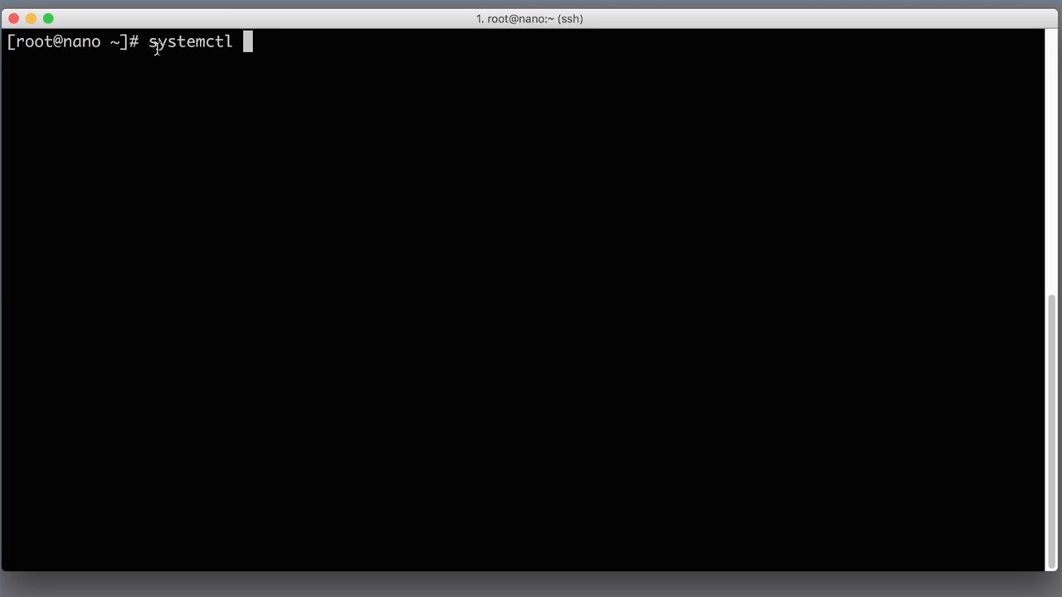
Step: Start the nginx service with systemctl start nginx
left_click_drag(149, 43, 232, 45)
left_click(290, 71)
type("start nginx")
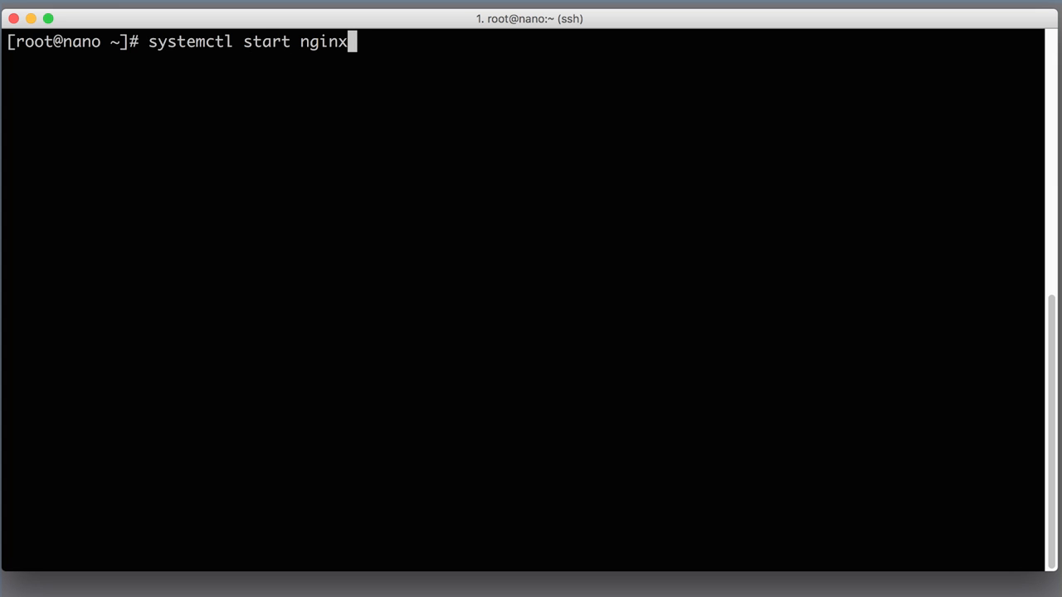
key("Return")
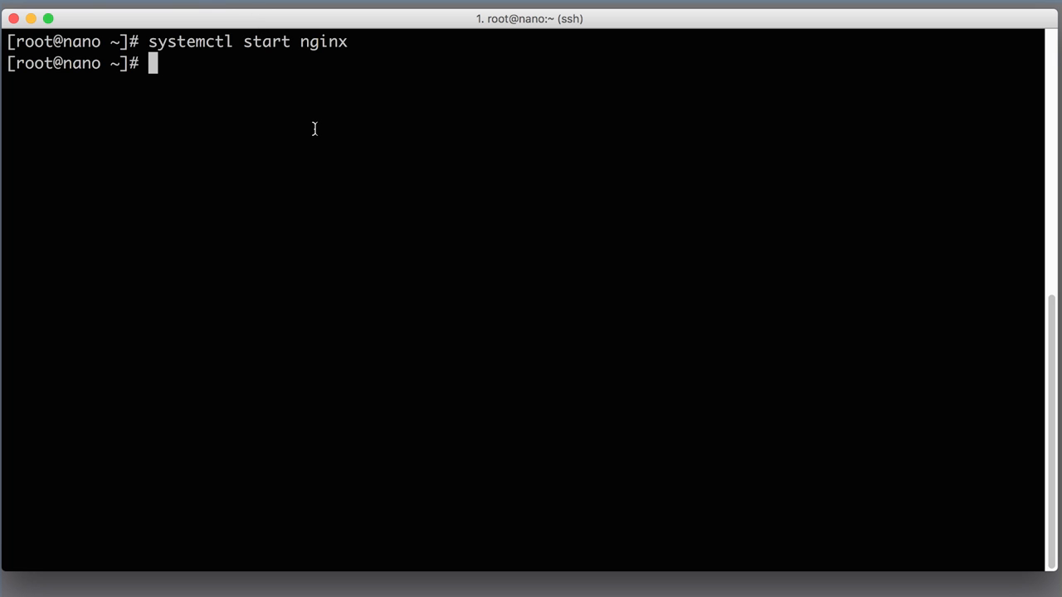
type("system")
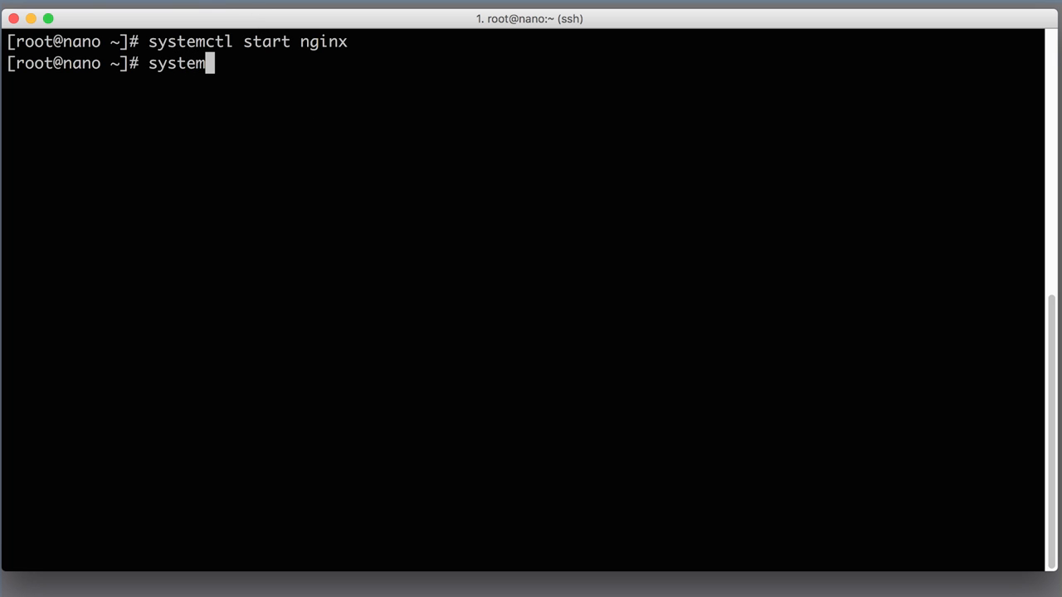
type("ctl ")
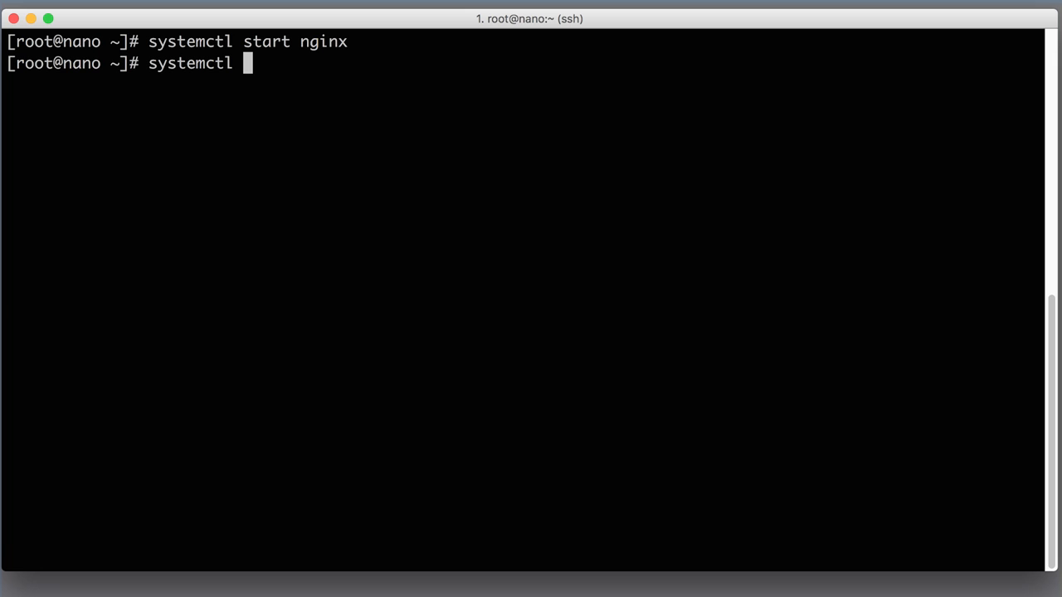
type("status ngin")
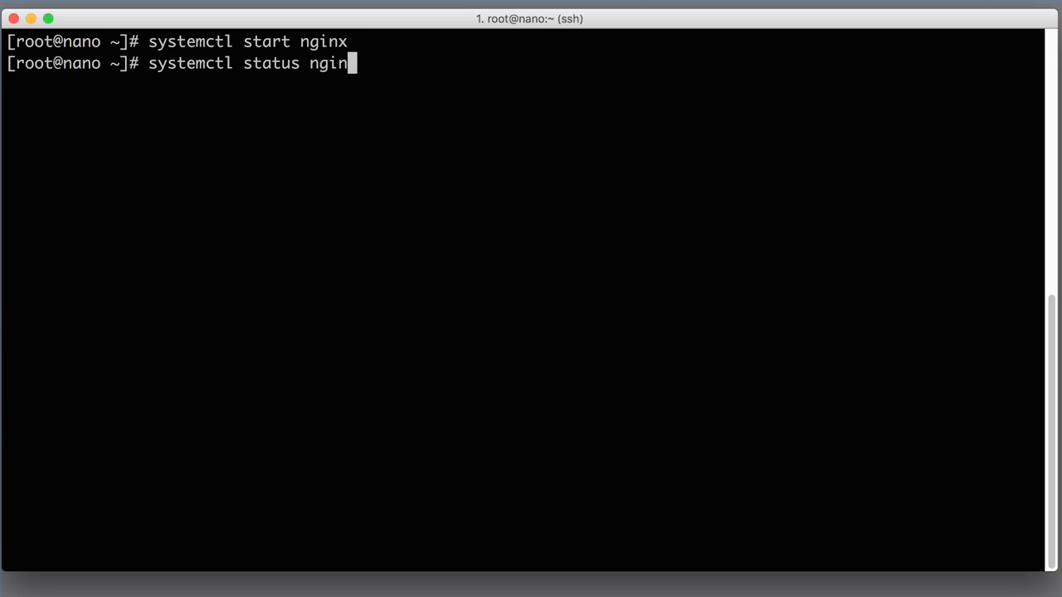
type("x")
Step: Check systemctl status nginx and point out the active (running) state
key("Return")
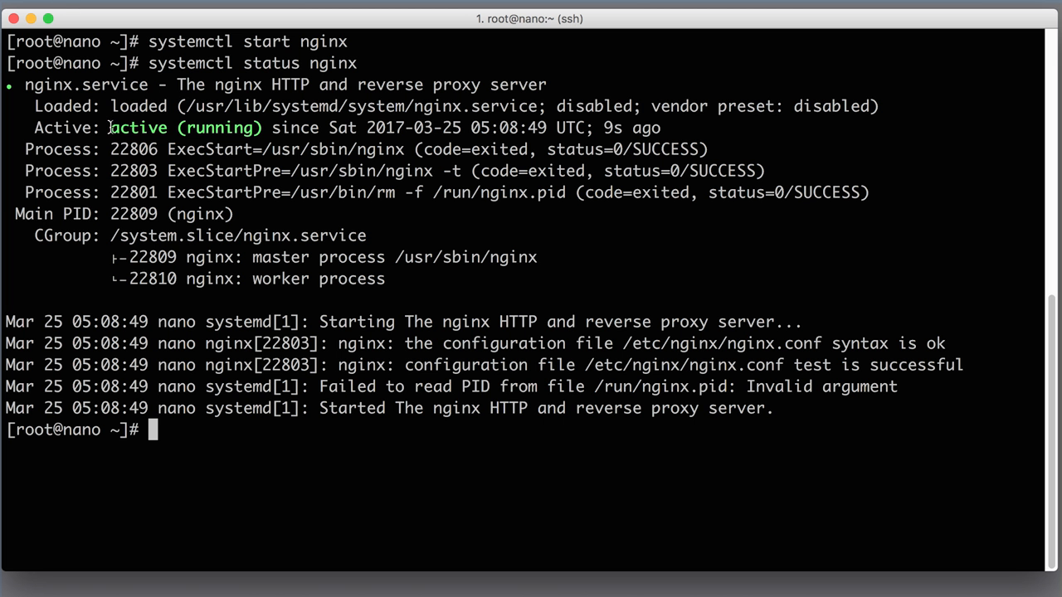
left_click_drag(110, 127, 260, 130)
left_click(264, 147)
Step: Load nanogram.io in a Chrome tab
key("super+Tab")
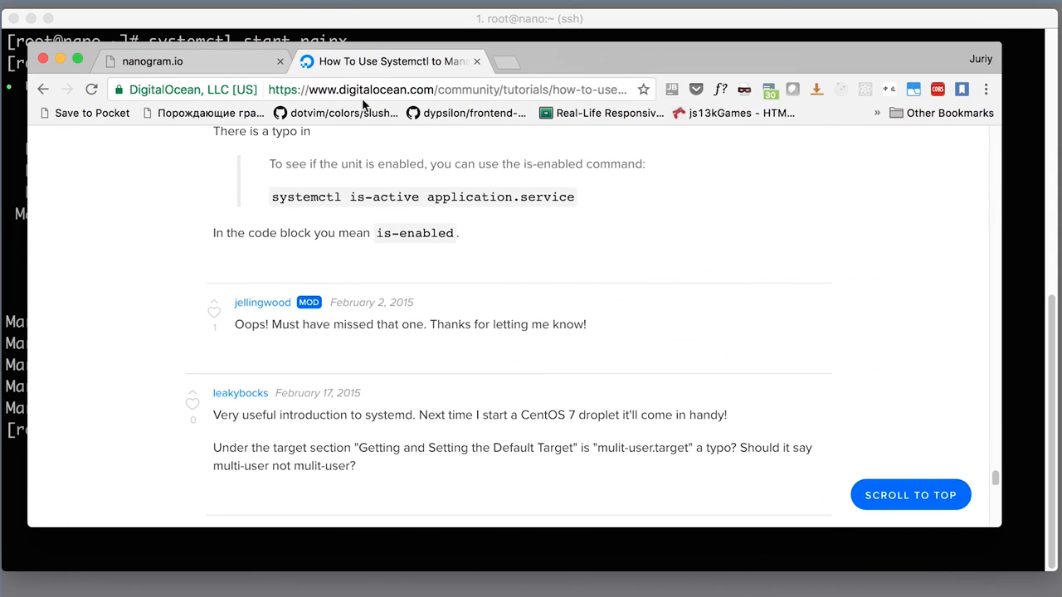
left_click(493, 60)
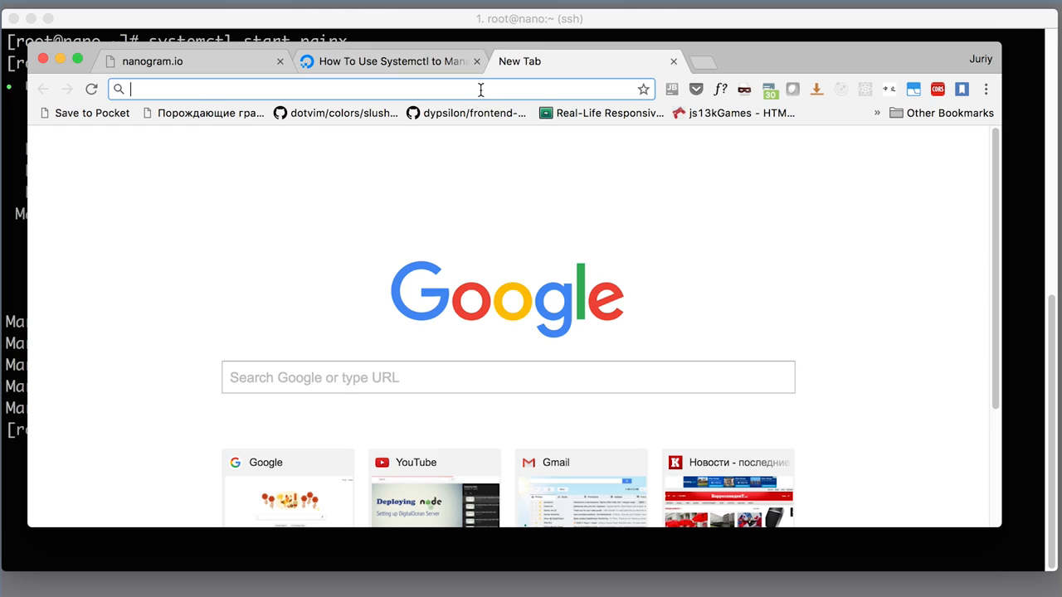
type("nanogram.io")
key("Return")
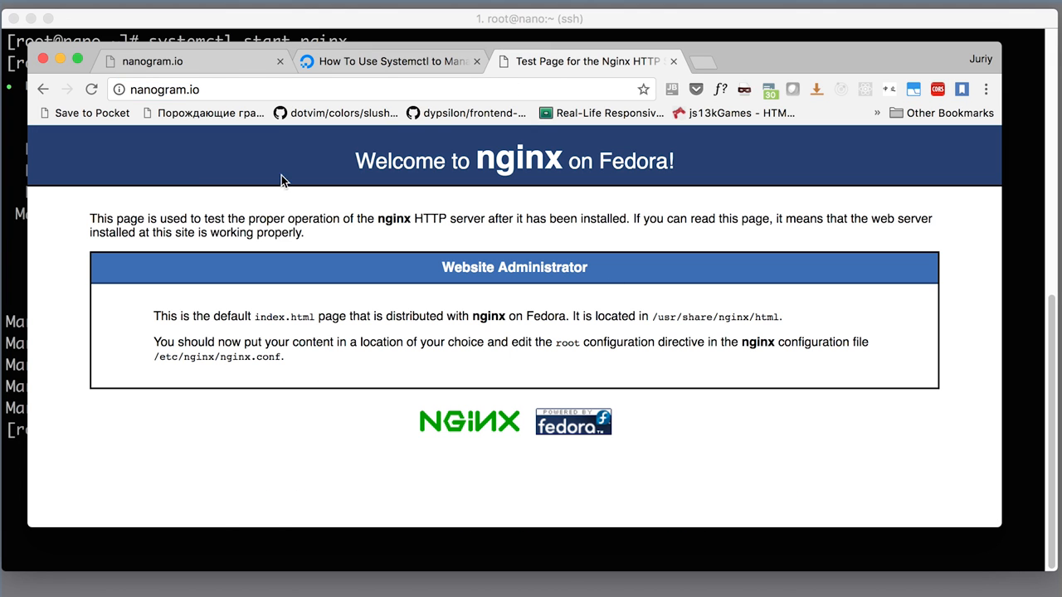
Step: Point out the Welcome to nginx on Fedora! heading, then return to the terminal
left_click_drag(350, 160, 713, 158)
left_click(667, 272)
left_click_drag(375, 158, 655, 166)
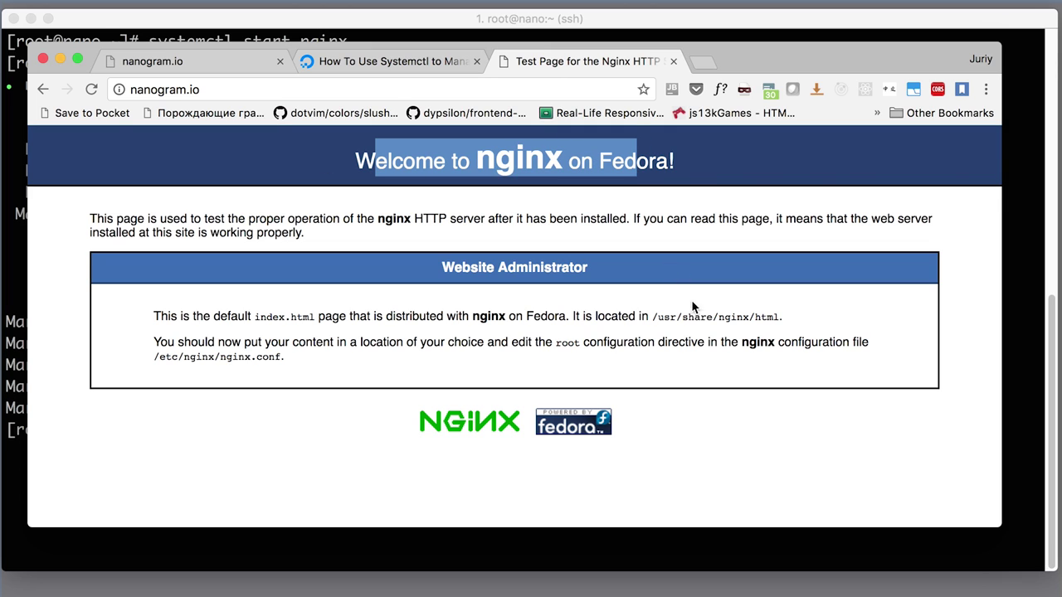
left_click(720, 421)
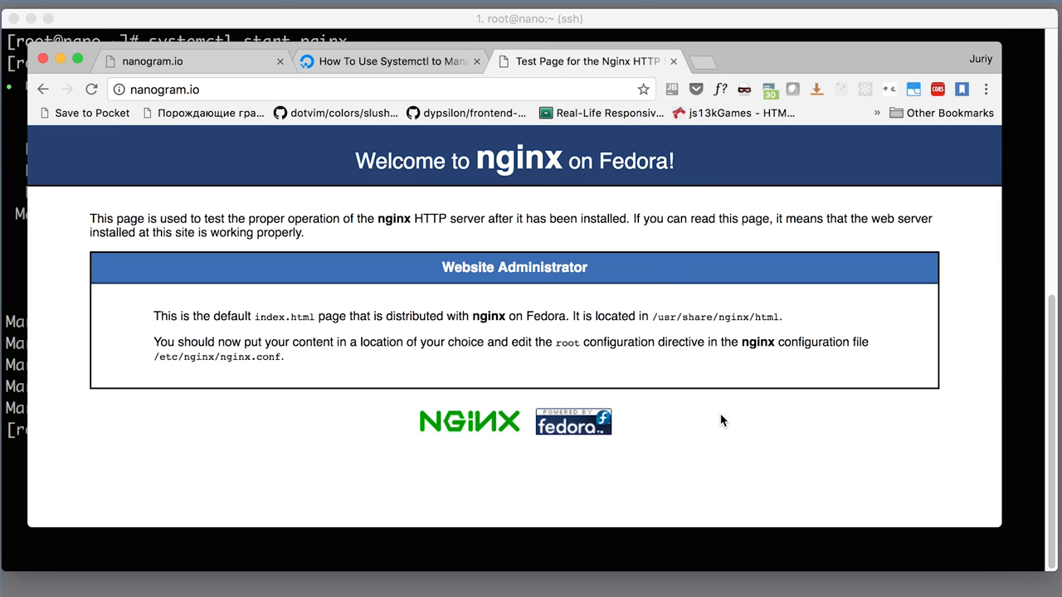
left_click_drag(357, 159, 669, 166)
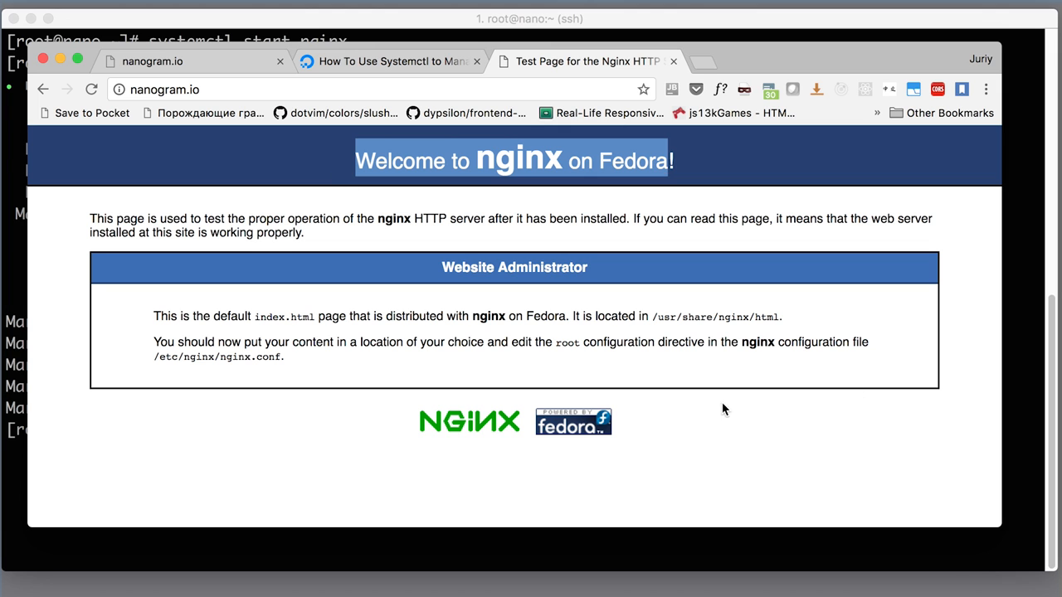
left_click(680, 435)
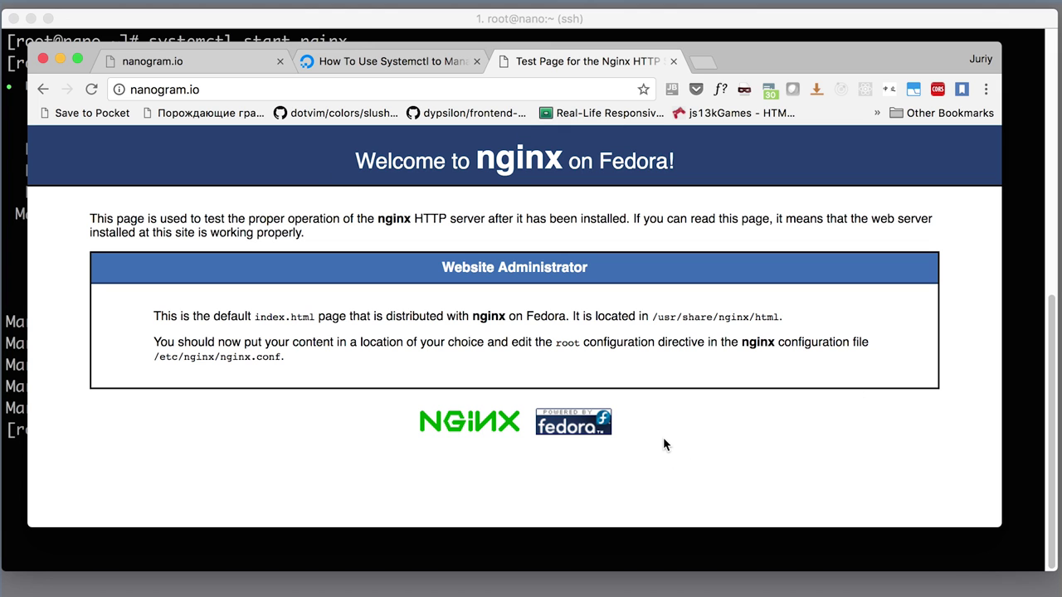
left_click(631, 539)
type("clear")
Step: Enable nginx to start at boot with systemctl enable nginx
key("Return")
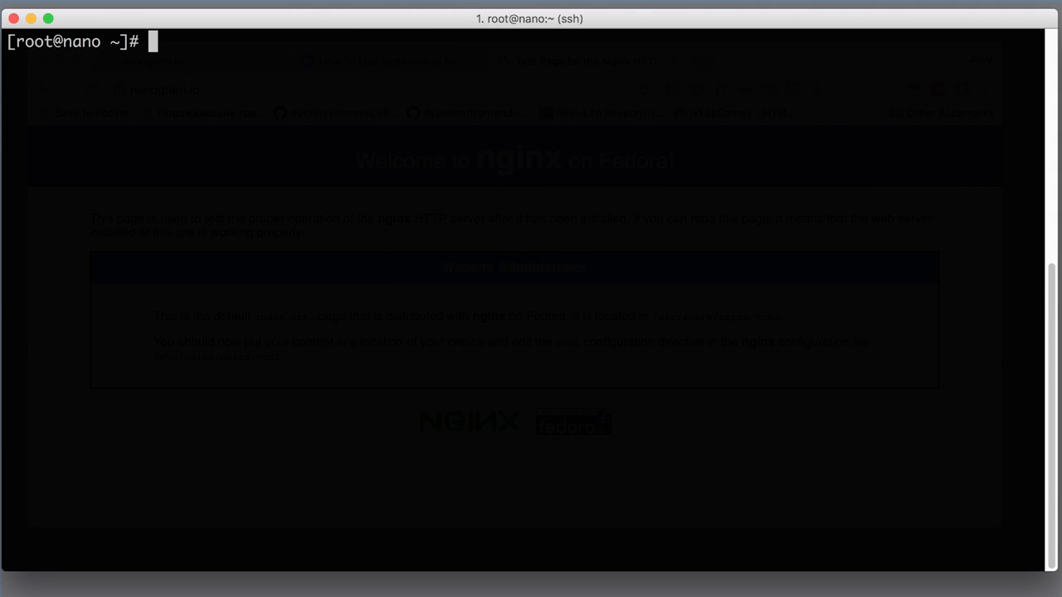
type("sys")
type("tel")
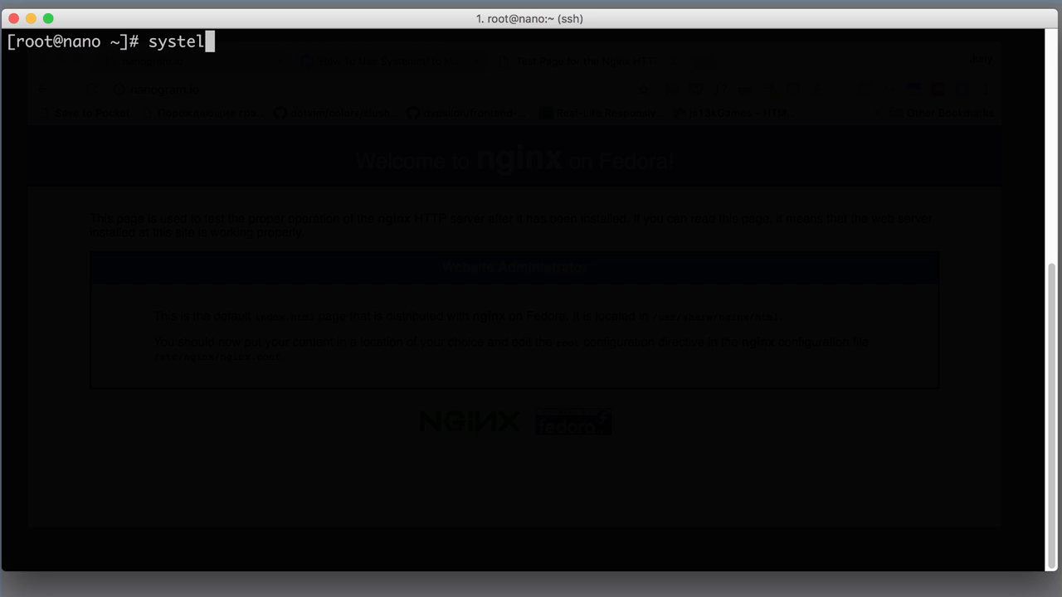
key("BackSpace")
type("mctl ")
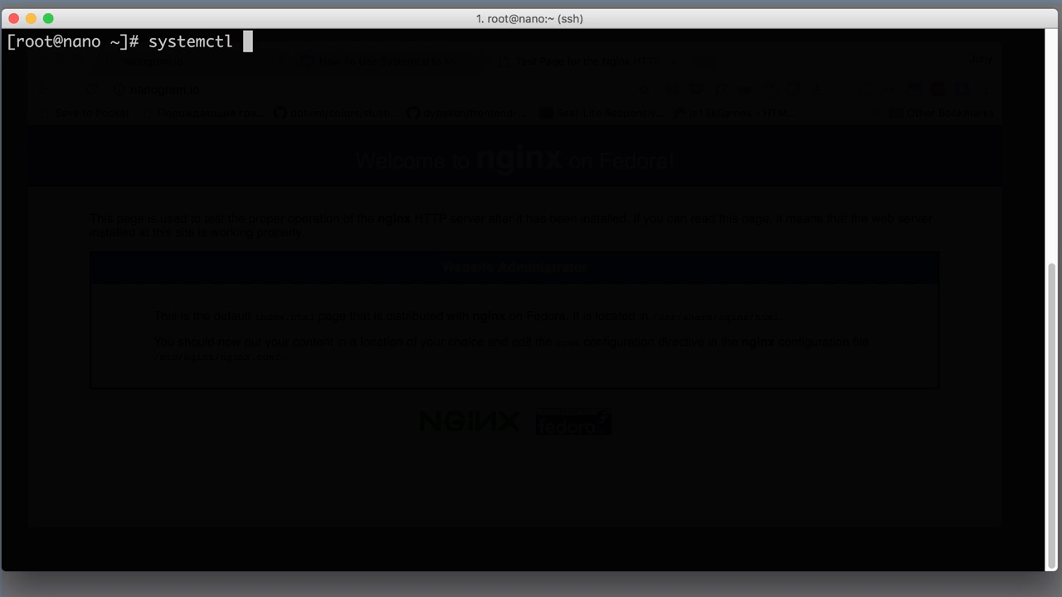
type("enable")
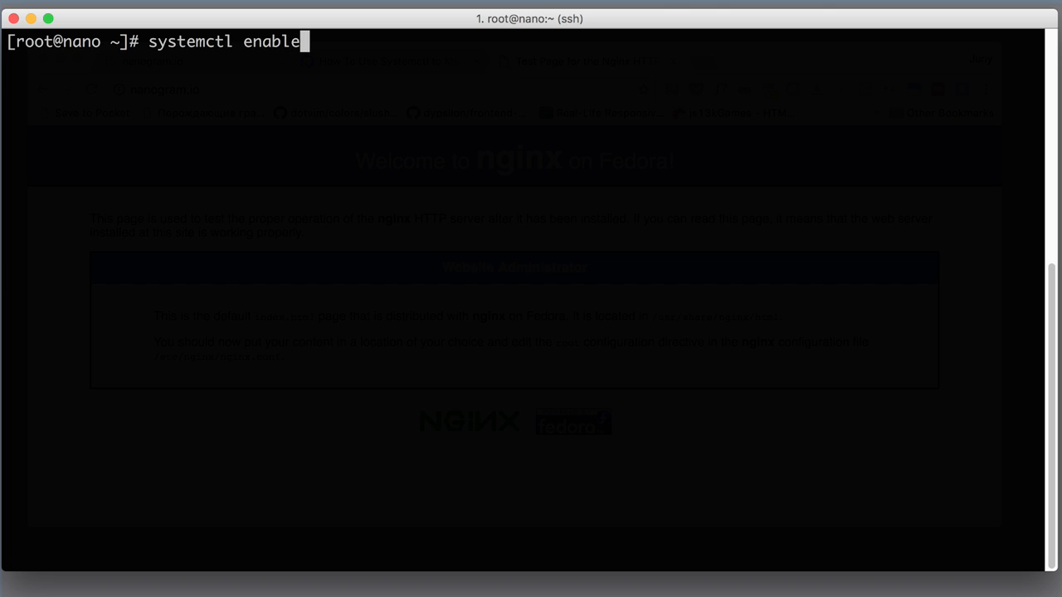
double_click(243, 40)
left_click(415, 42)
type("nginx")
key("Return")
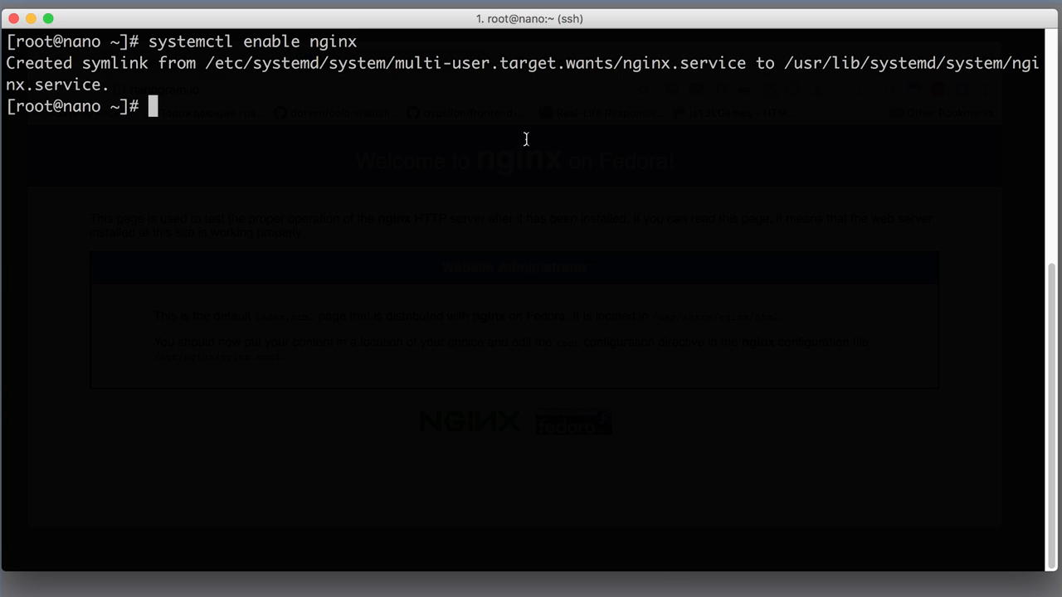
type("clea")
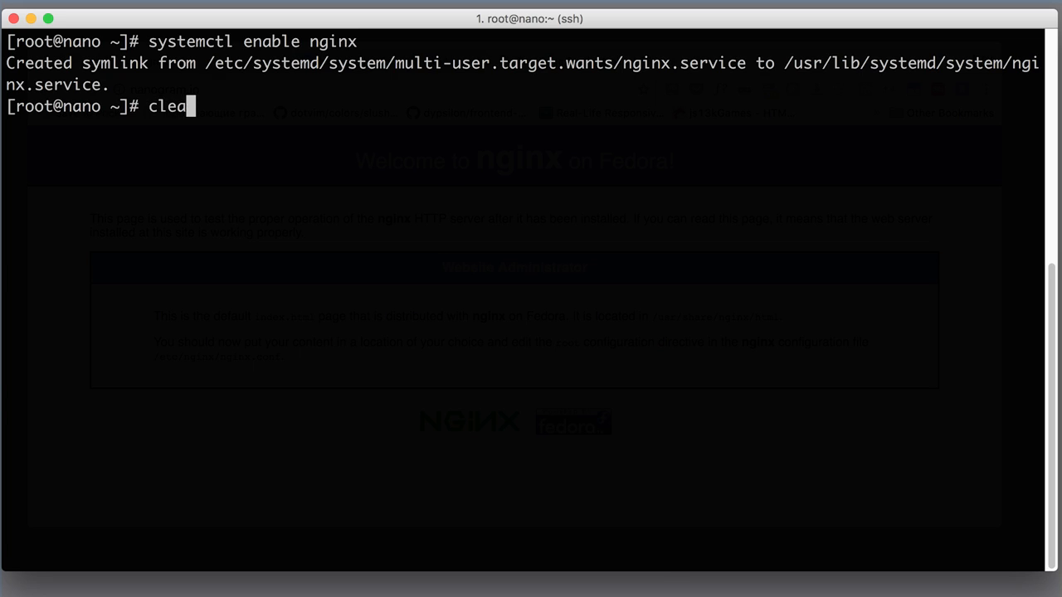
type("r")
Step: Clear the screen and open /etc/nginx/nginx.conf in vim
key("Return")
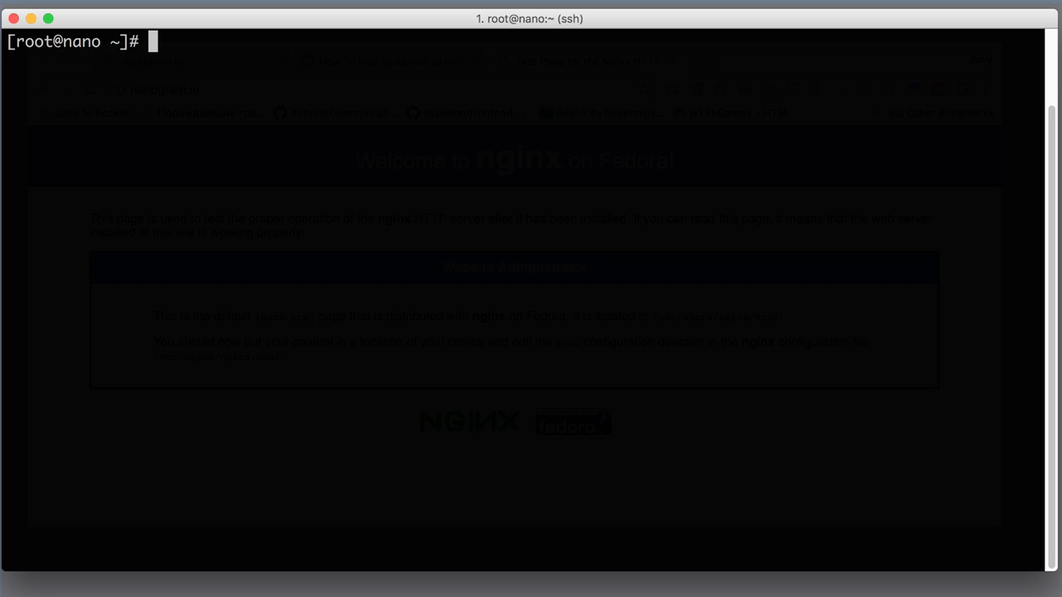
type("vim /")
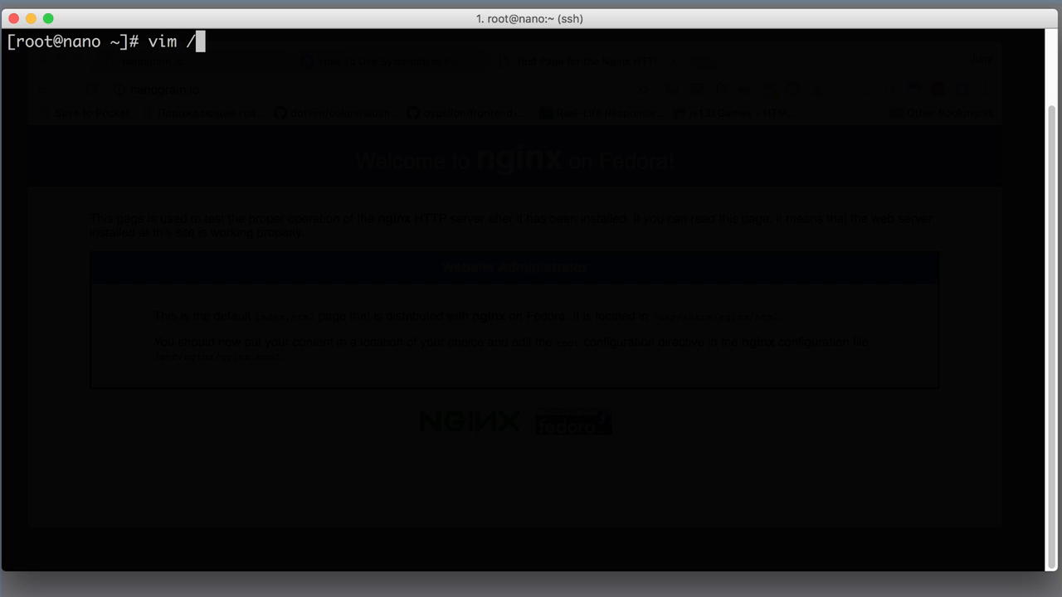
type("etc/")
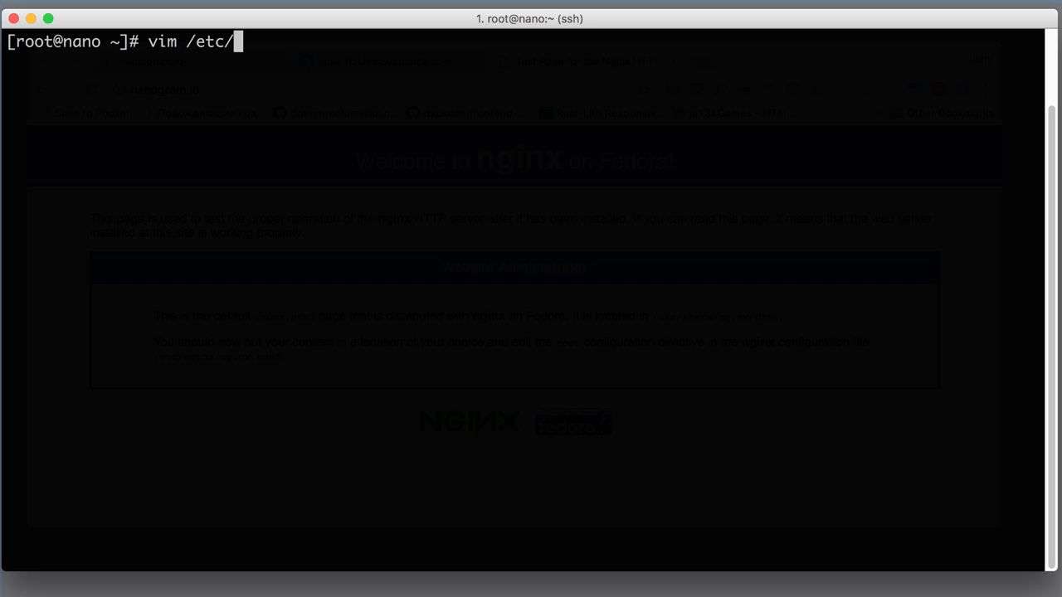
type("nginx/")
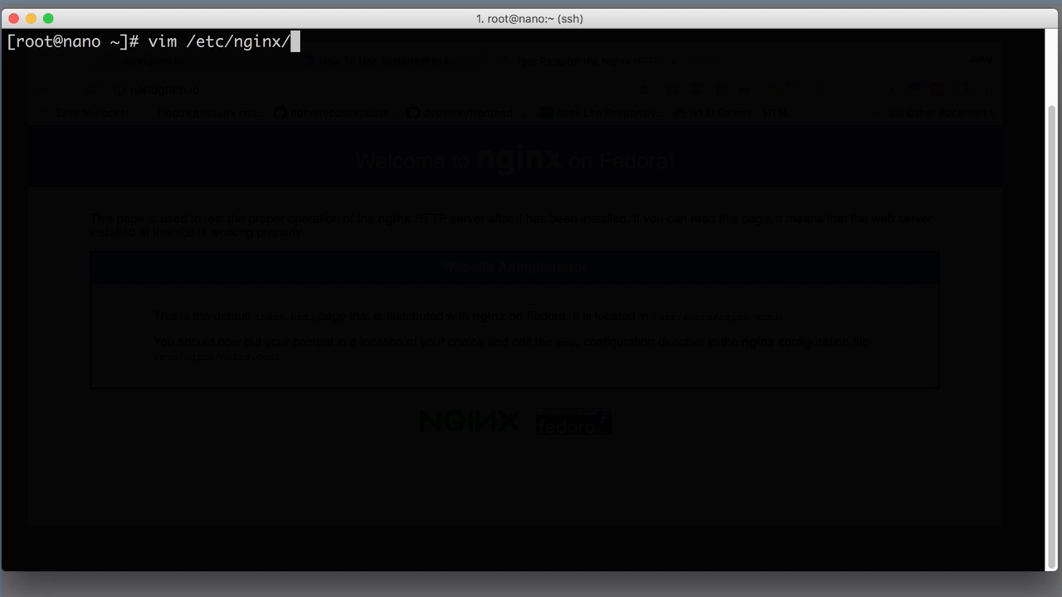
type("n")
key("Tab")
key("Return")
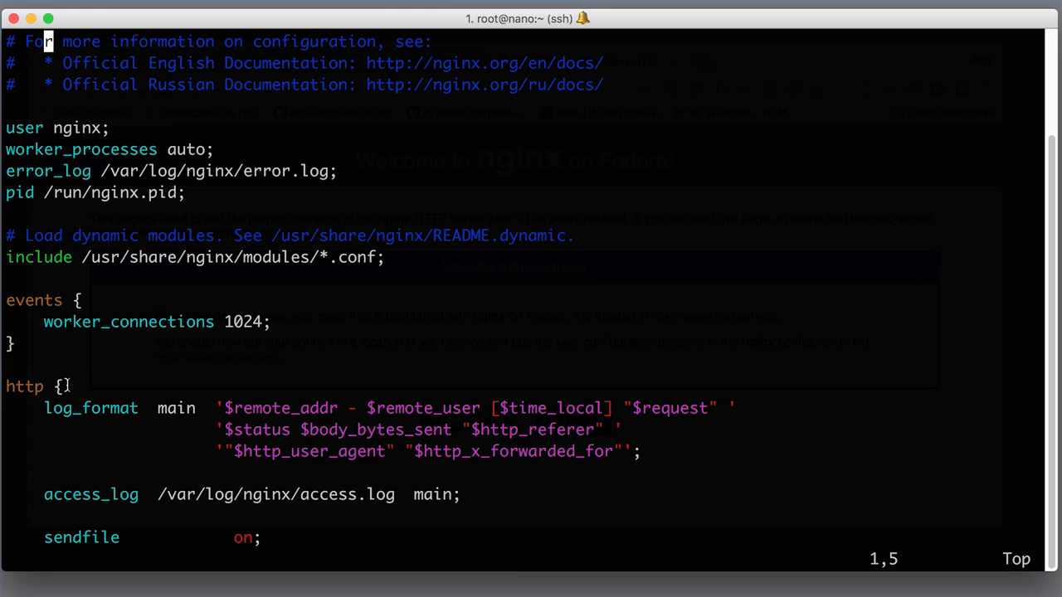
Step: Move down through the http block, pointing out the sendfile through types_hash_max_size settings
left_click_drag(65, 387, 9, 386)
key("Down")
key("Down")
key("Down")
key("Down")
key("Down")
key("Down")
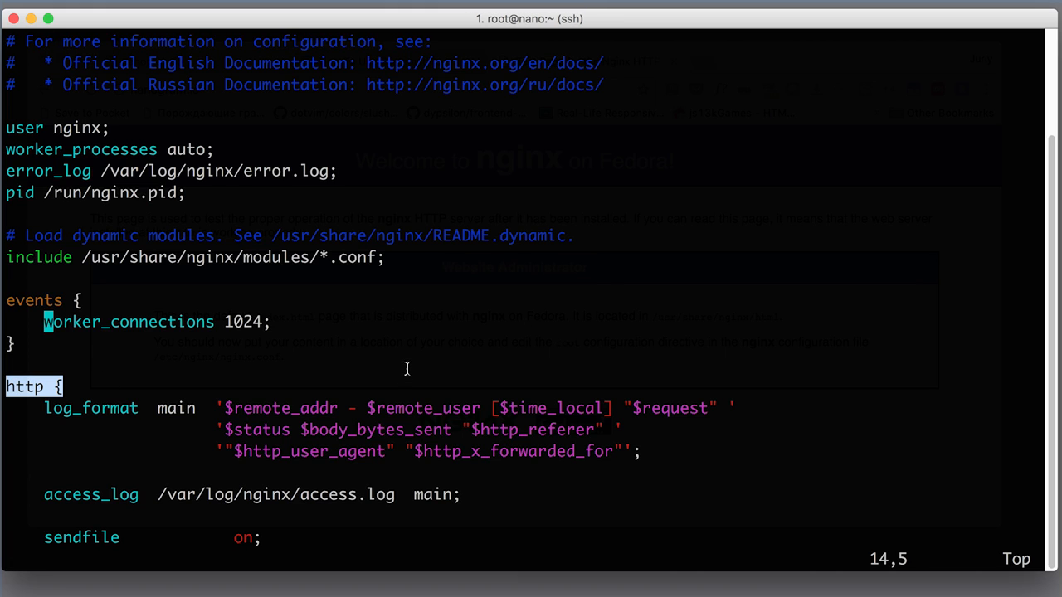
key("Down")
key("Down")
key("Down")
left_click_drag(55, 408, 111, 408)
key("Down")
key("Down")
key("Down")
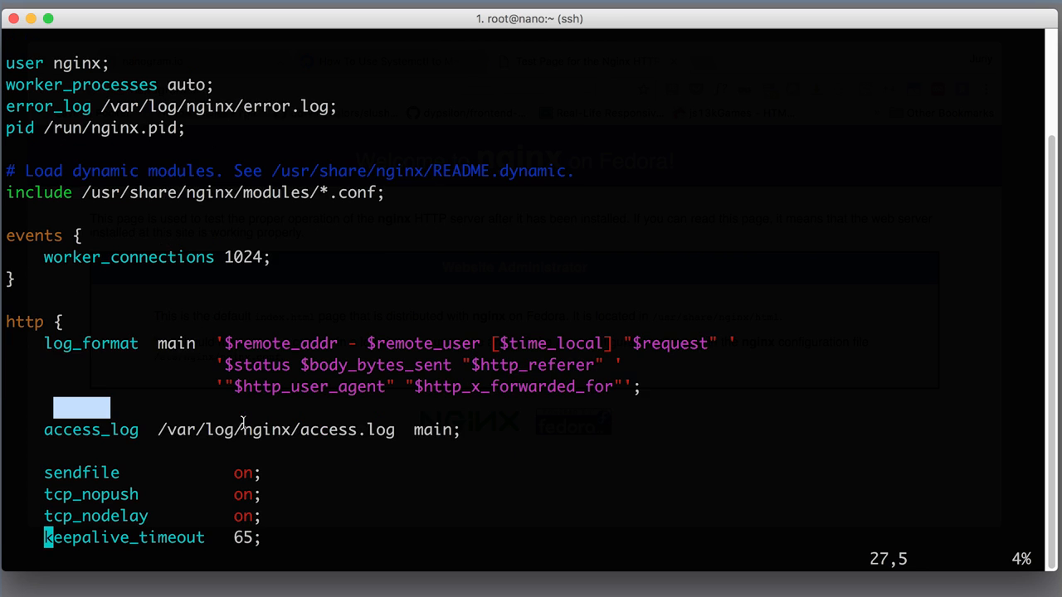
key("Down")
key("Down")
key("Down")
key("Down")
key("Down")
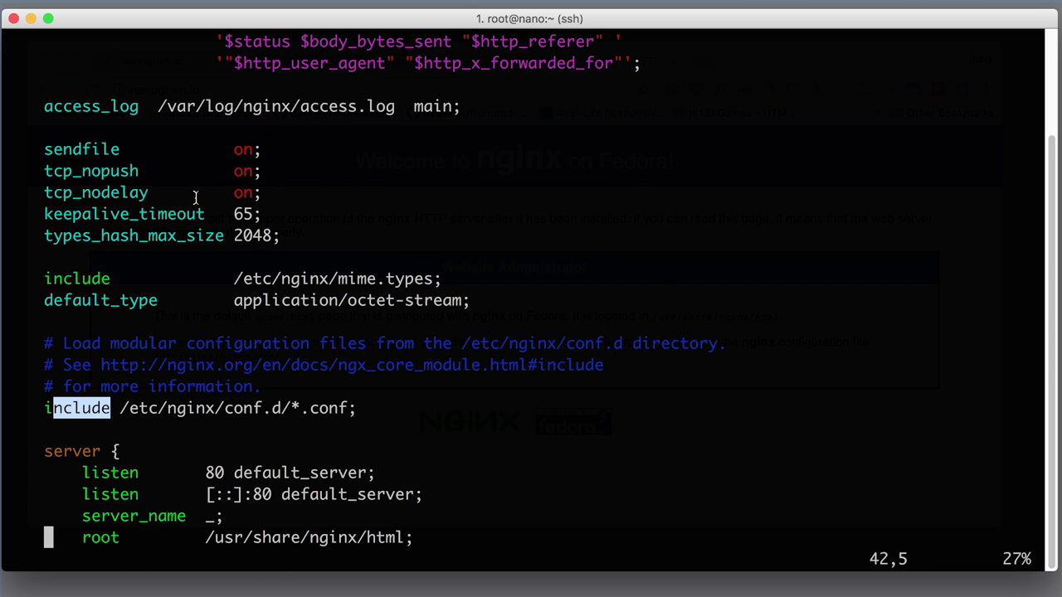
left_click_drag(55, 149, 391, 246)
left_click(438, 334)
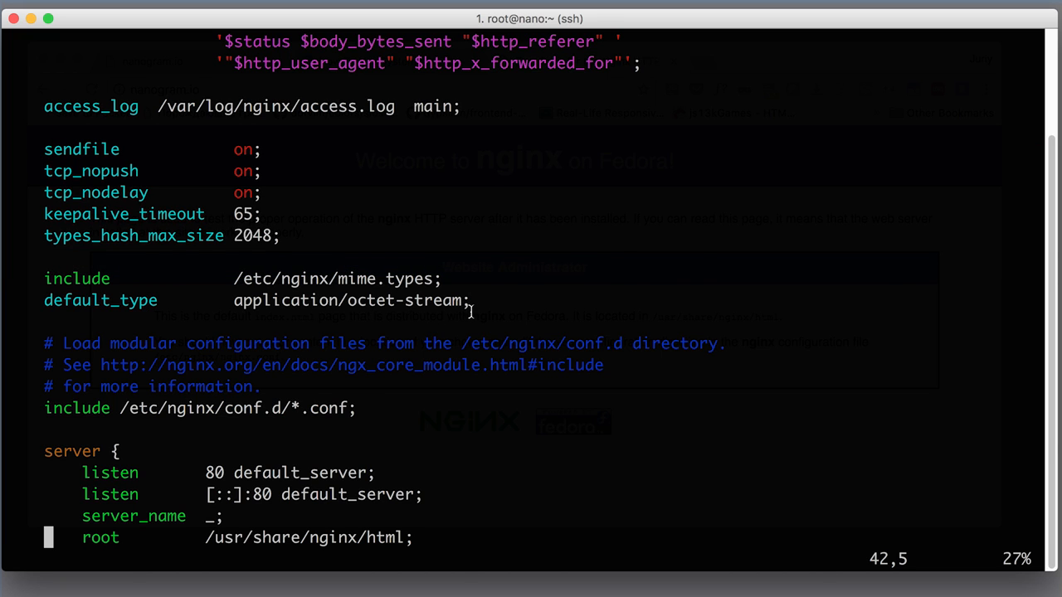
key("Down")
key("Down")
key("Down")
key("Down")
key("Down")
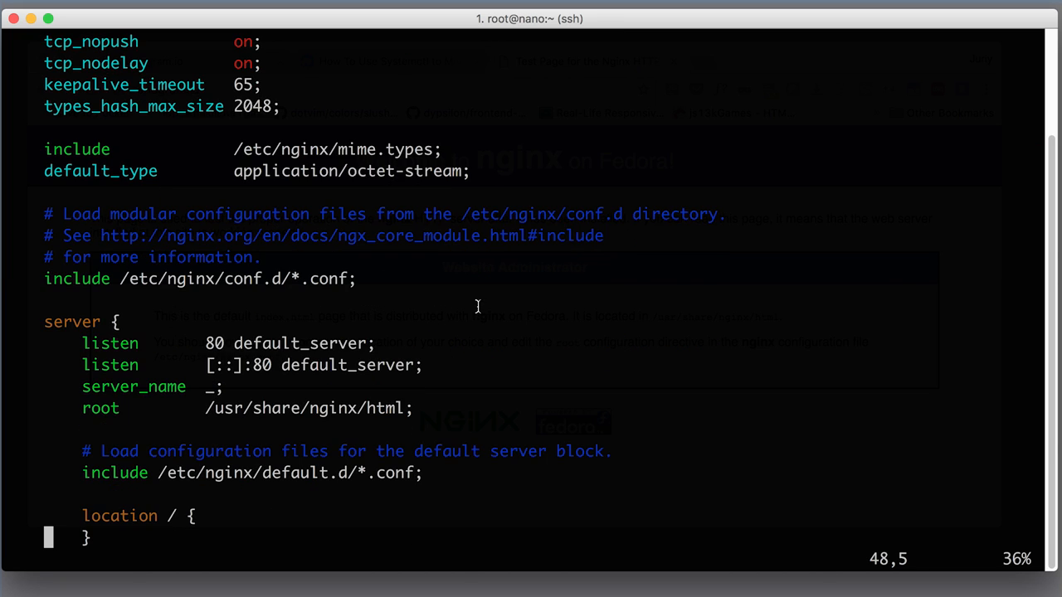
key("Down")
key("Down")
key("Down")
key("Down")
Step: Point out the default server block, its listen 80 default_server line and root /usr/share/nginx/html
left_click_drag(43, 234, 119, 236)
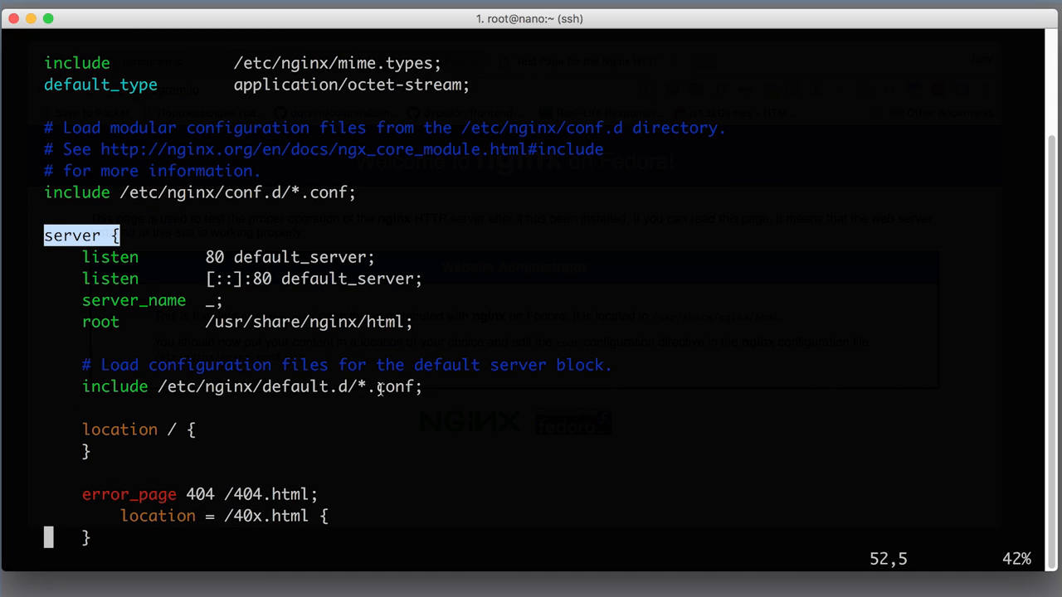
left_click_drag(82, 429, 101, 448)
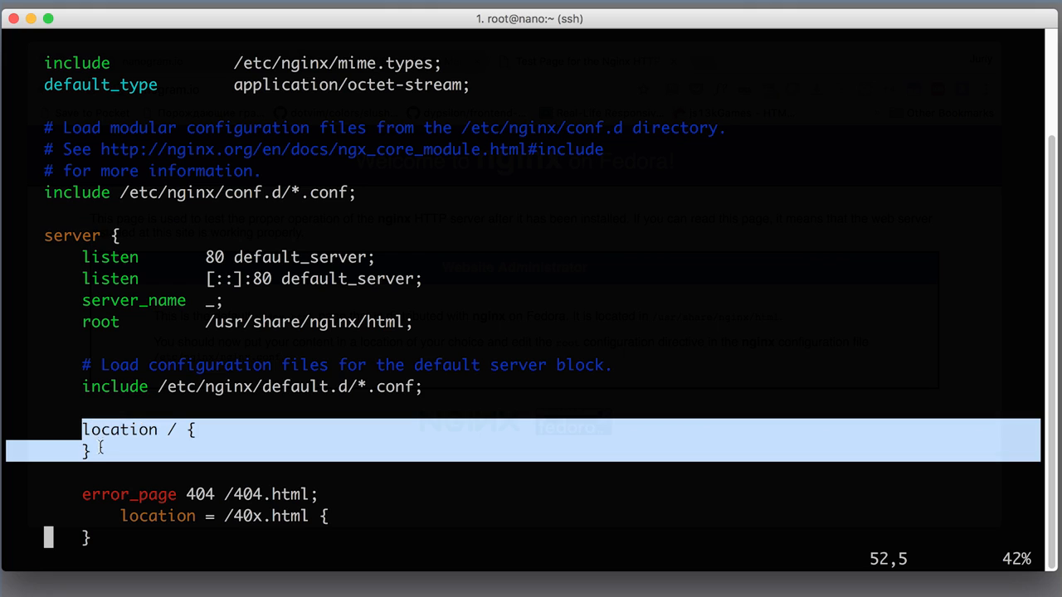
left_click(45, 236)
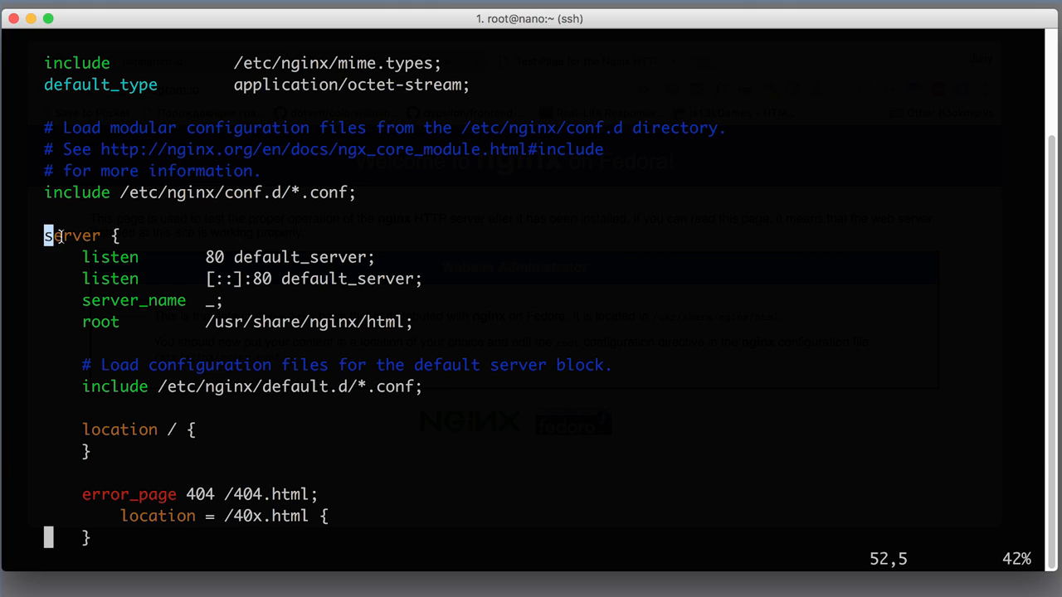
left_click_drag(44, 235, 121, 236)
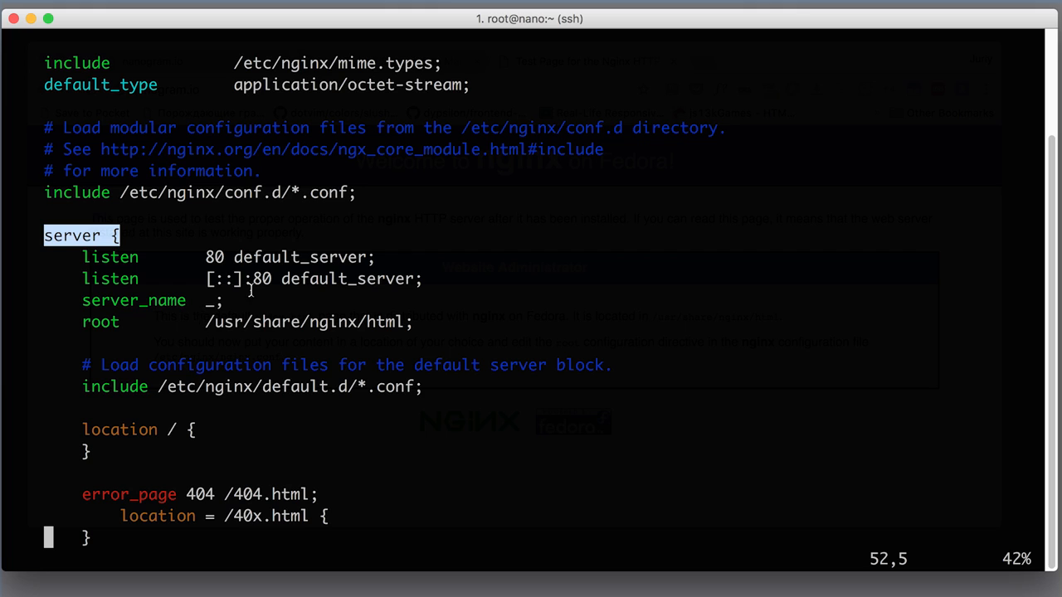
left_click(93, 281)
left_click_drag(46, 236, 121, 236)
left_click_drag(206, 257, 361, 257)
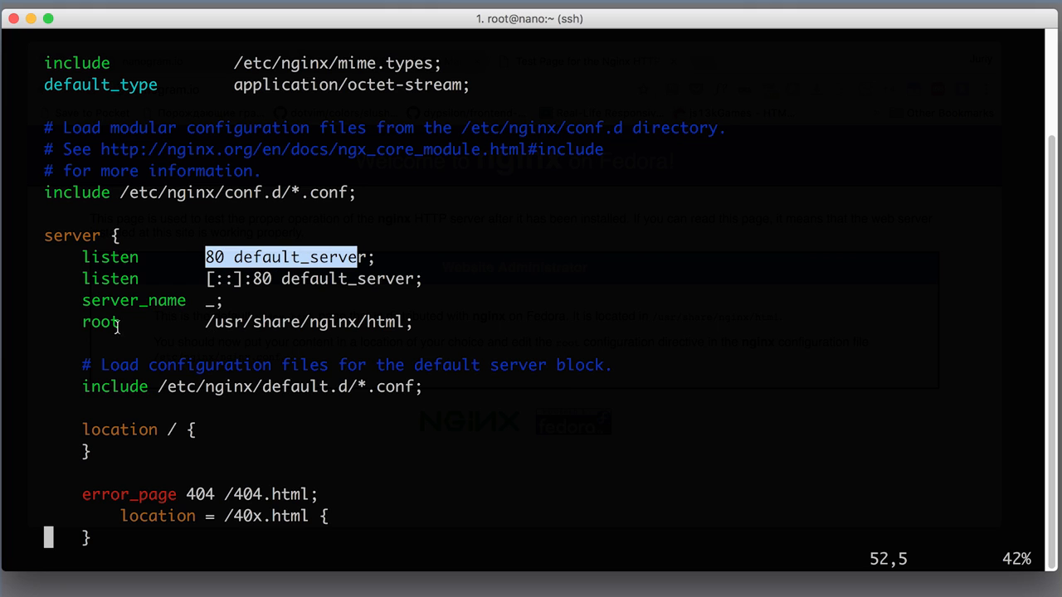
left_click_drag(86, 322, 121, 321)
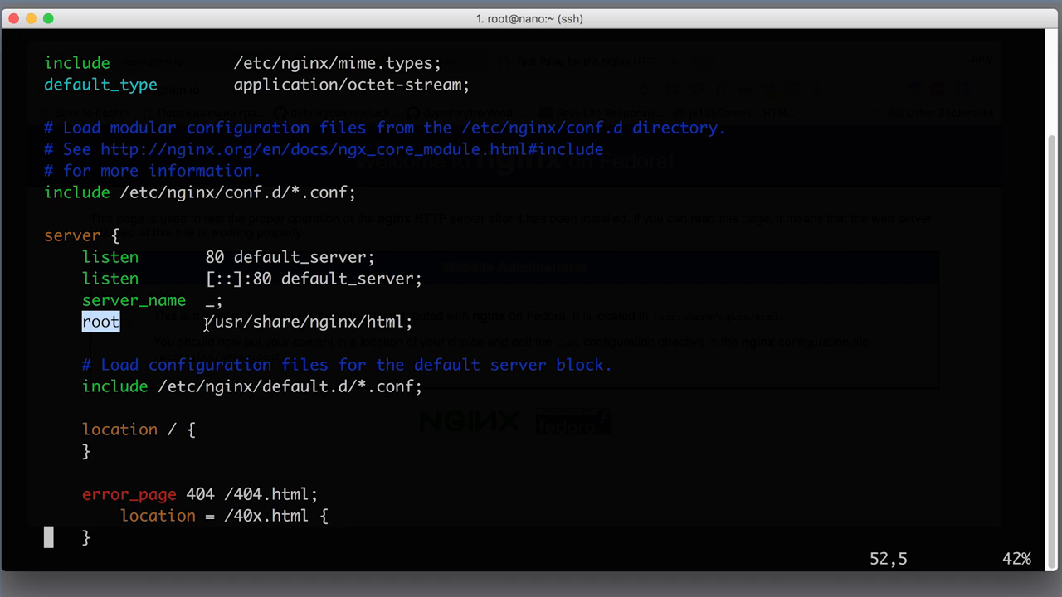
left_click_drag(206, 322, 405, 323)
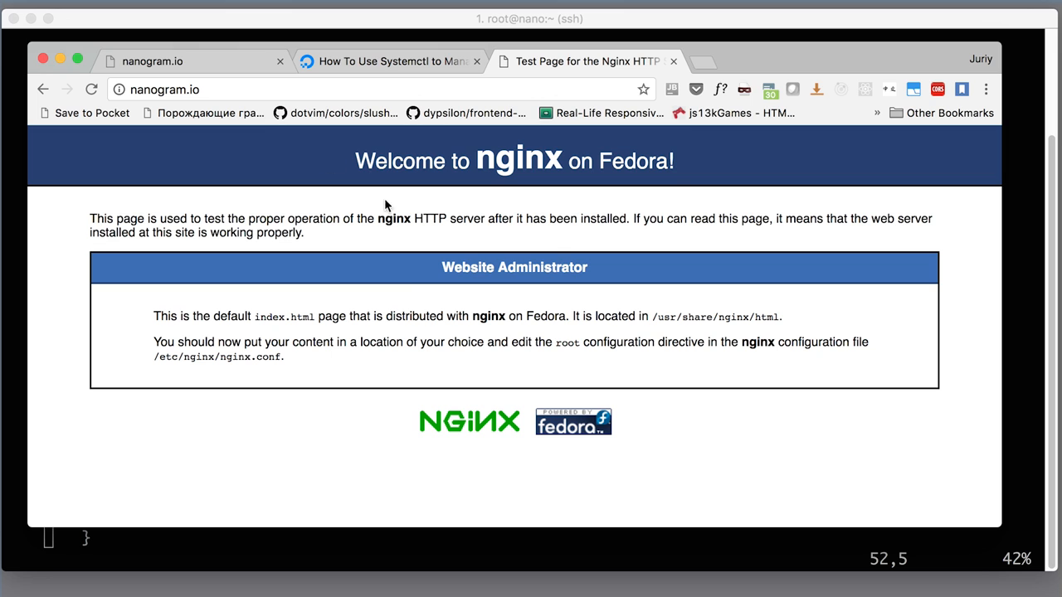
left_click_drag(349, 165, 763, 360)
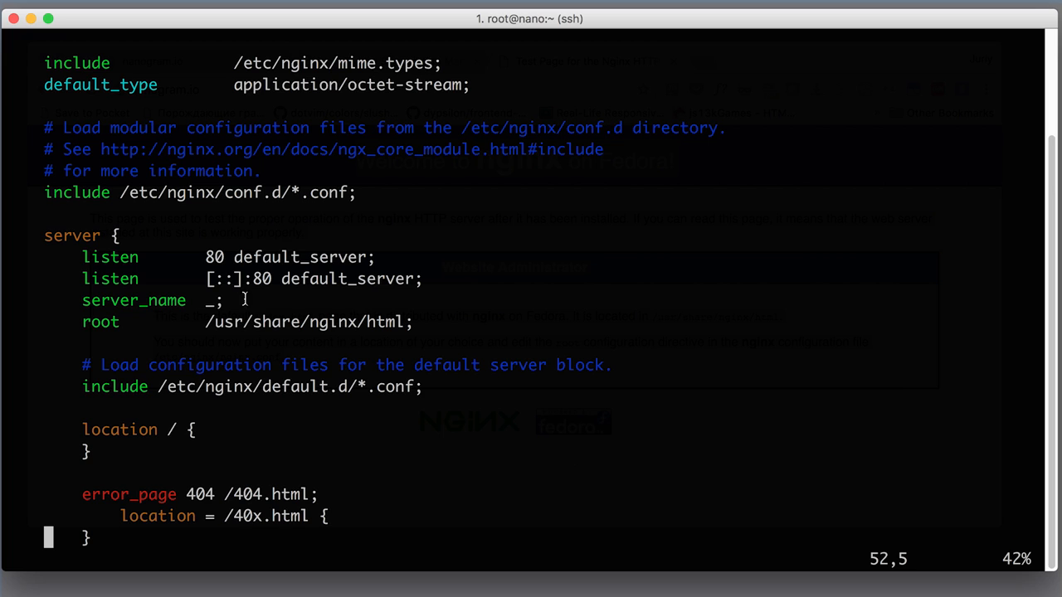
left_click_drag(234, 257, 370, 257)
left_click(403, 372)
left_click_drag(122, 192, 290, 192)
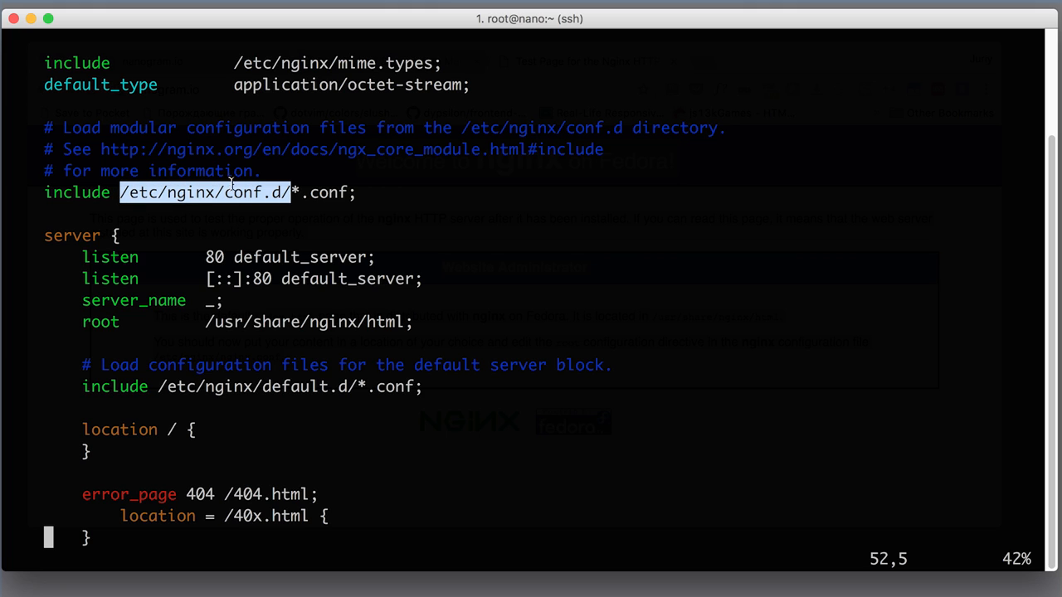
left_click(174, 193)
left_click_drag(167, 192, 348, 193)
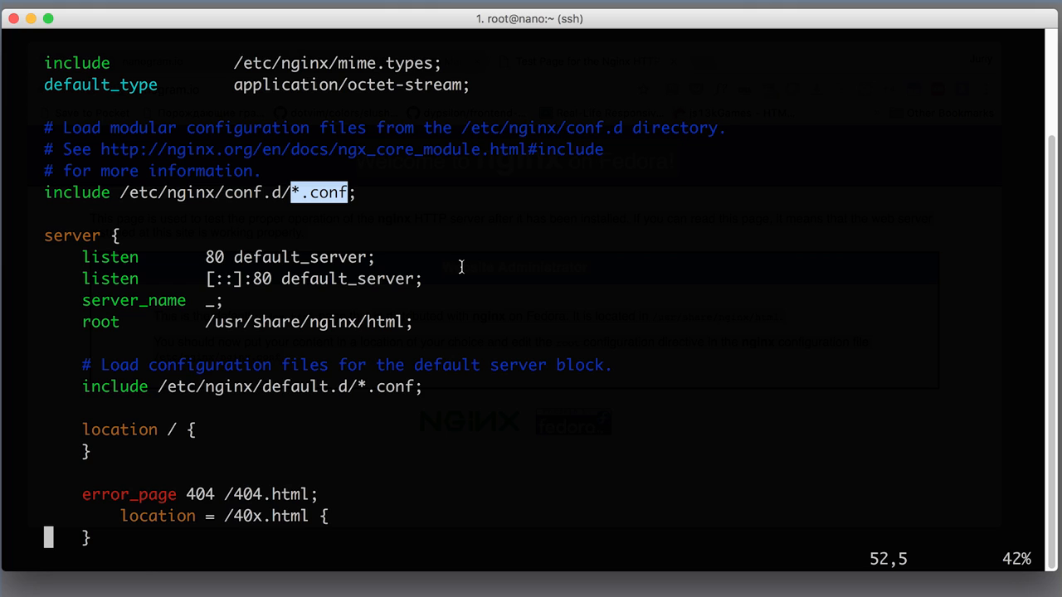
left_click_drag(45, 192, 358, 187)
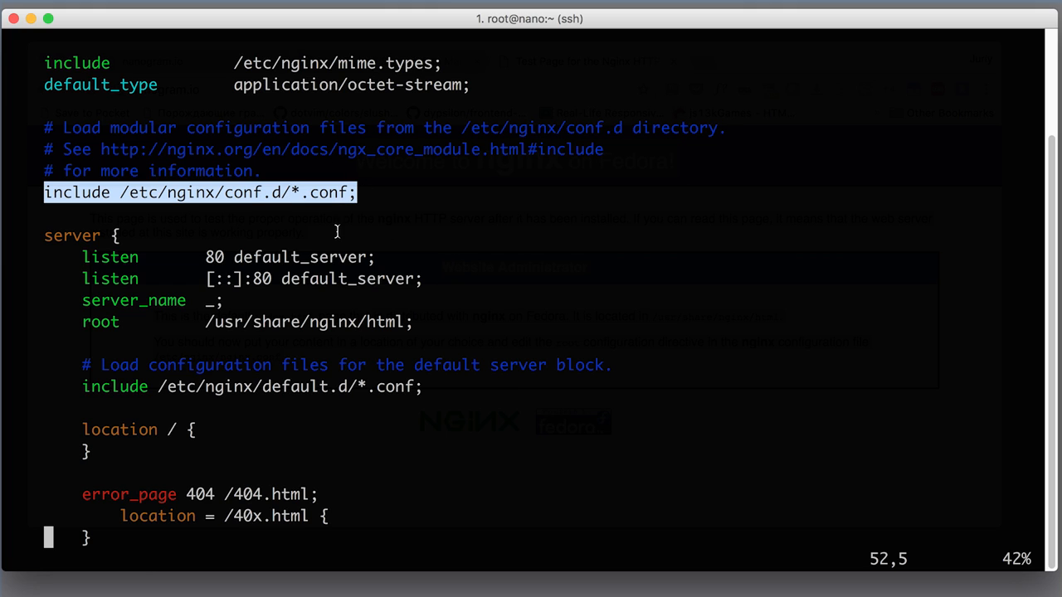
left_click_drag(292, 192, 349, 192)
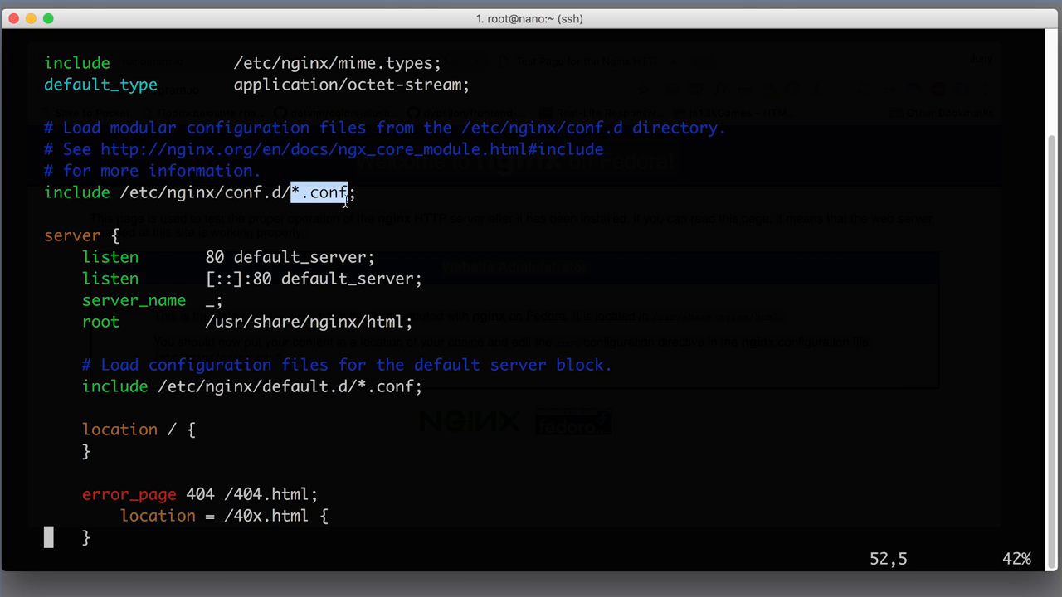
left_click_drag(224, 193, 291, 192)
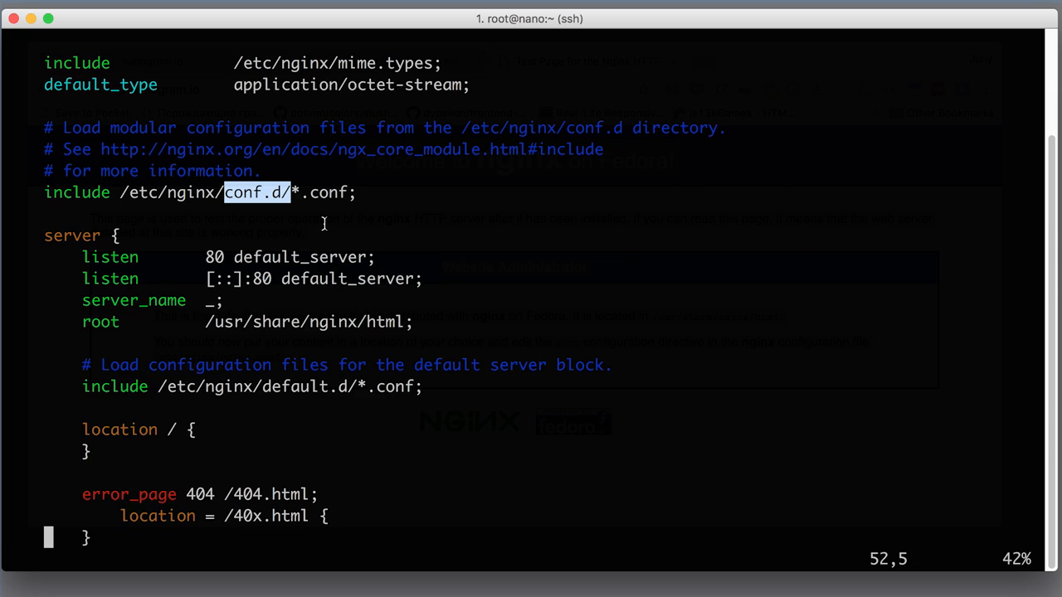
key("Down")
key("Down")
key("Down")
key("Down")
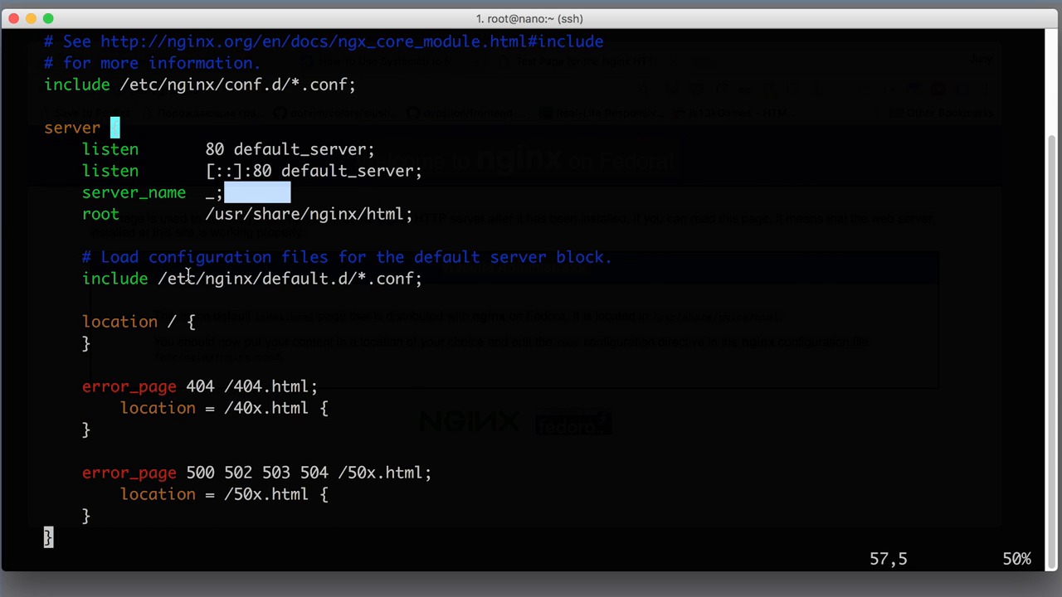
key("Down")
key("Down")
key("Down")
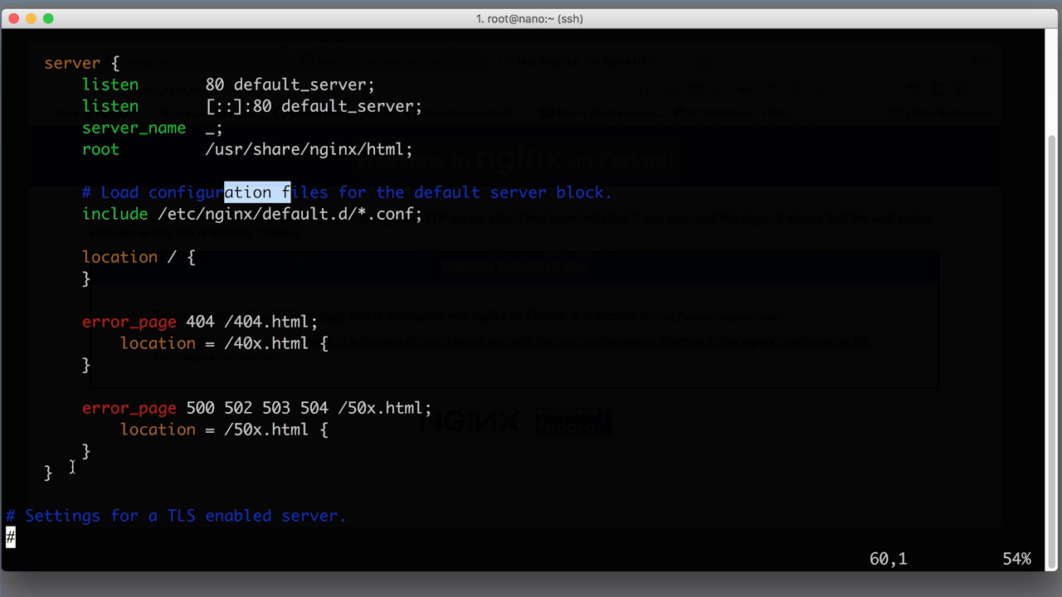
Step: Review the whole default server block, then quit vim with :q! without saving
mouse_move(58, 475)
left_mouse_down()
mouse_move(20, 383)
mouse_move(58, 106)
left_mouse_up()
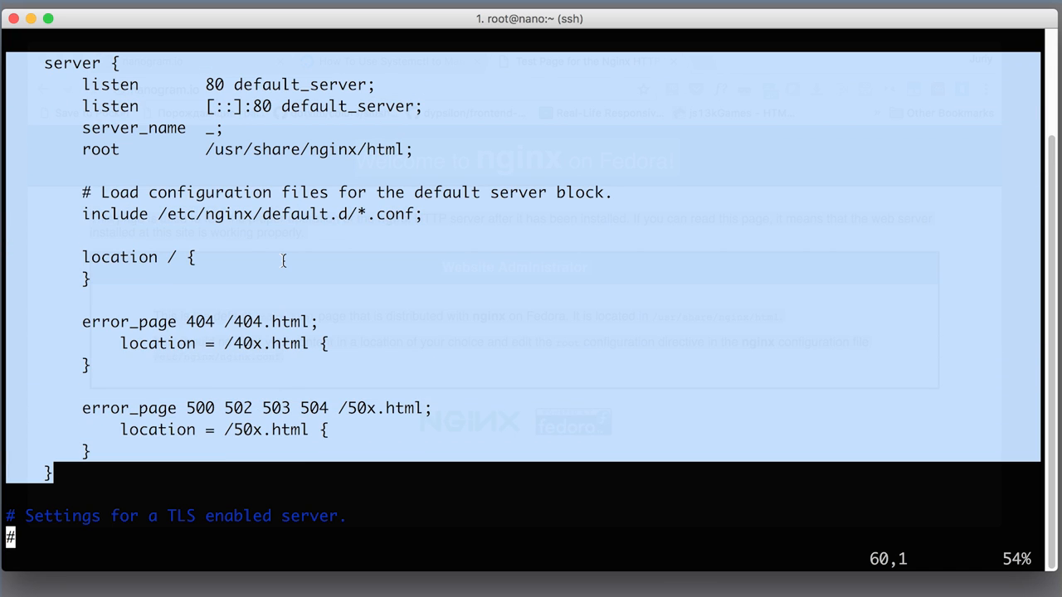
key("Up")
key("Up")
key("Up")
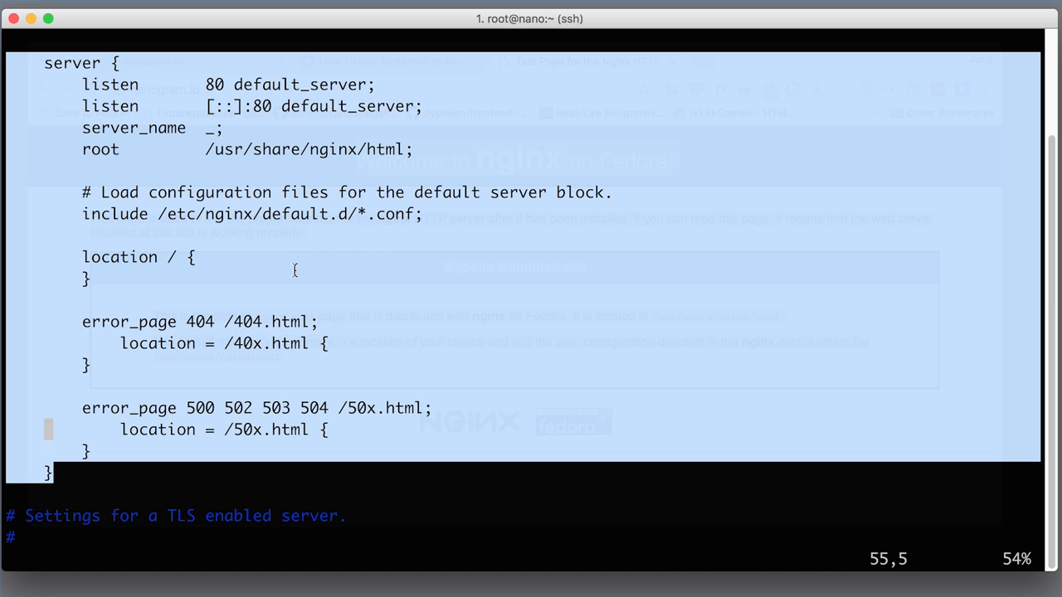
key("Up")
key("Up")
left_click(294, 269)
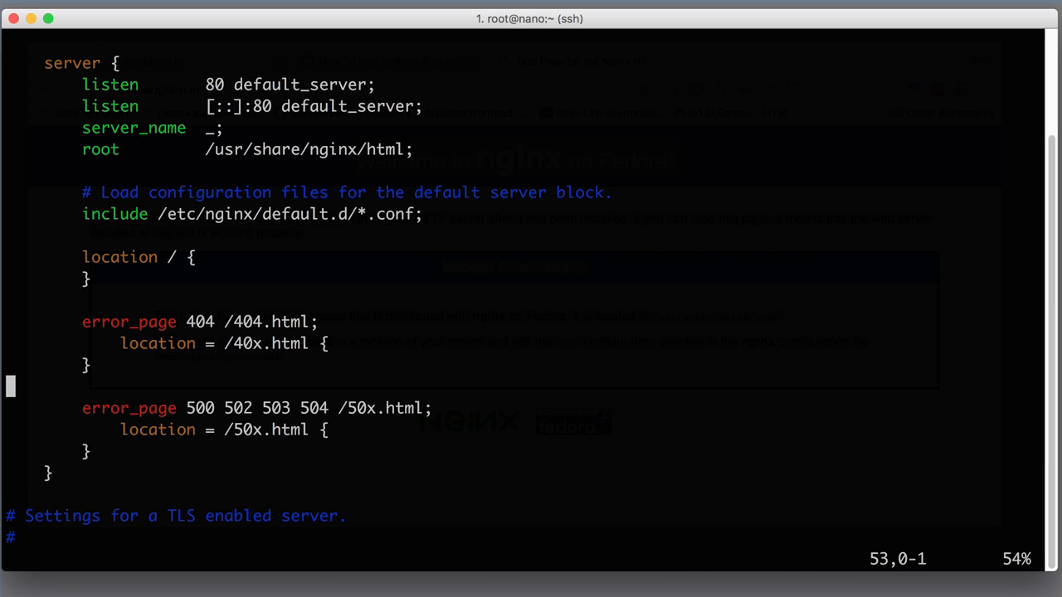
type(":wq")
key("BackSpace")
key("BackSpace")
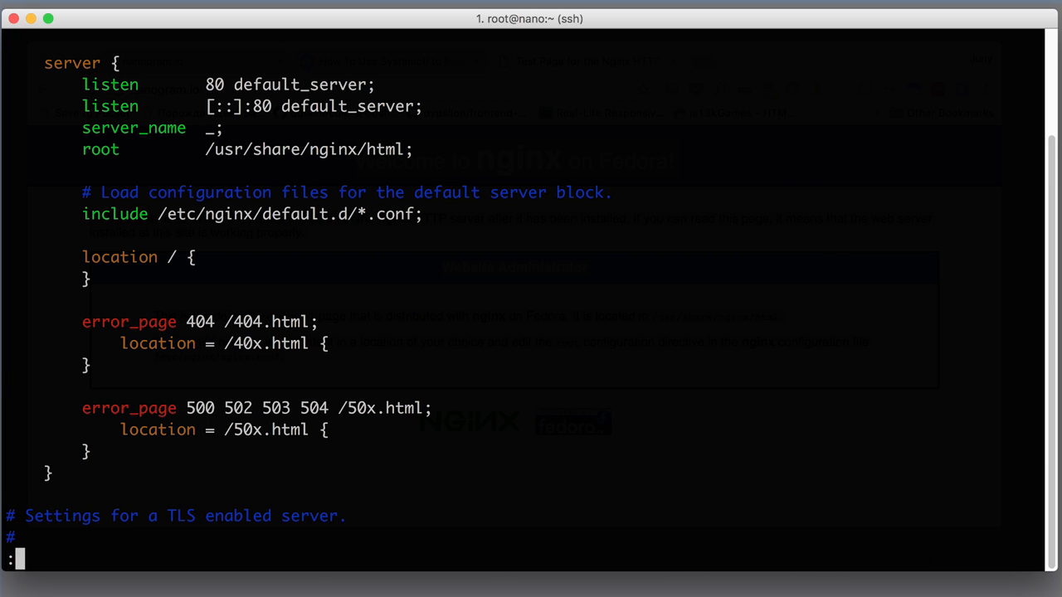
type("q!")
key("Return")
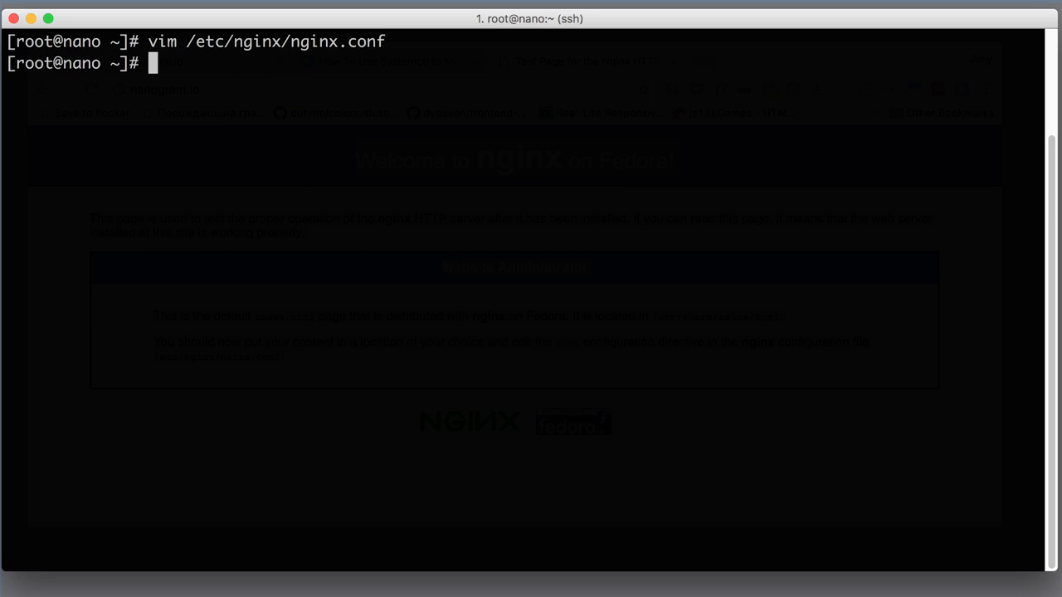
type("cd /et")
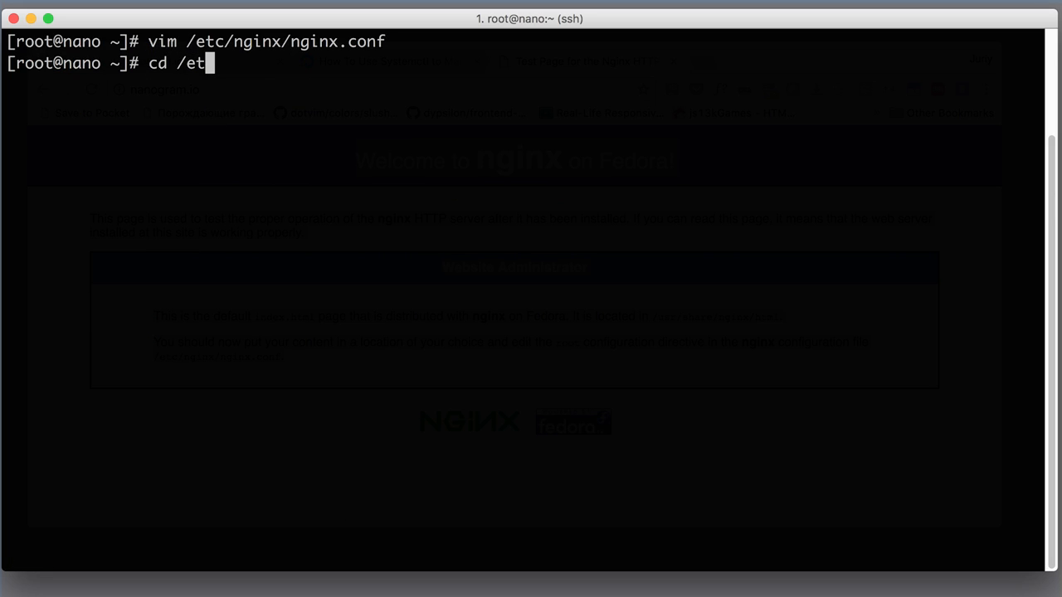
type("c/nginx/")
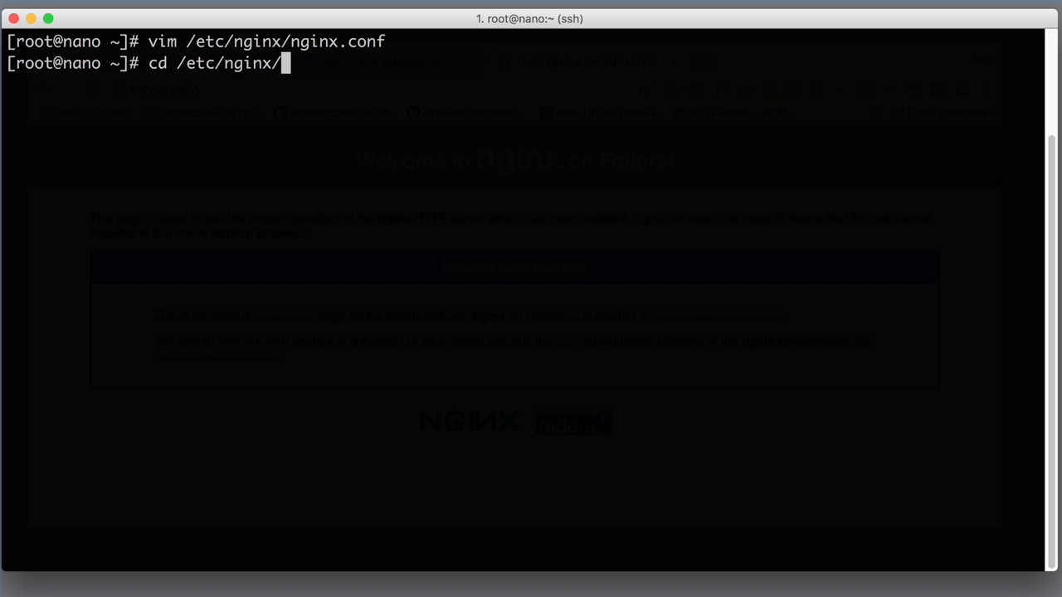
type("con")
Step: Change into /etc/nginx and list its contents
key("Tab")
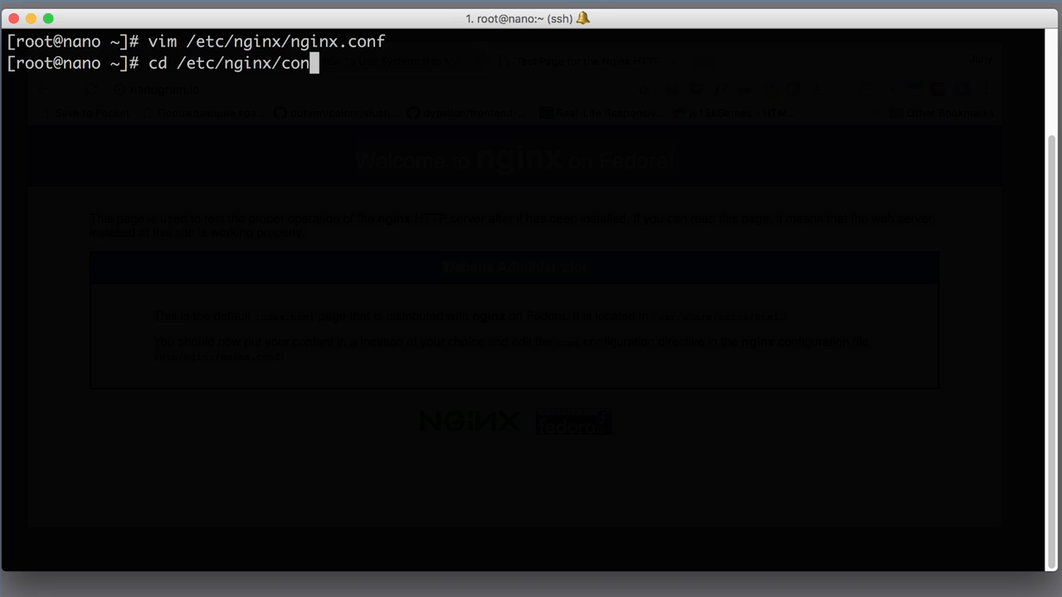
type("f.")
key("BackSpace")
key("BackSpace")
key("BackSpace")
key("BackSpace")
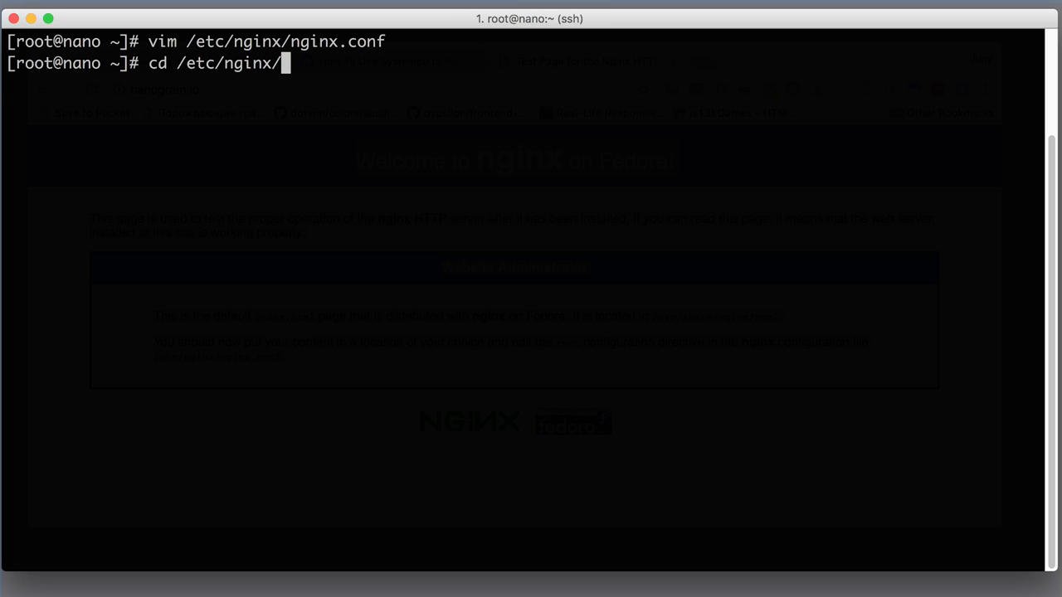
key("Return")
type("ls")
key("Return")
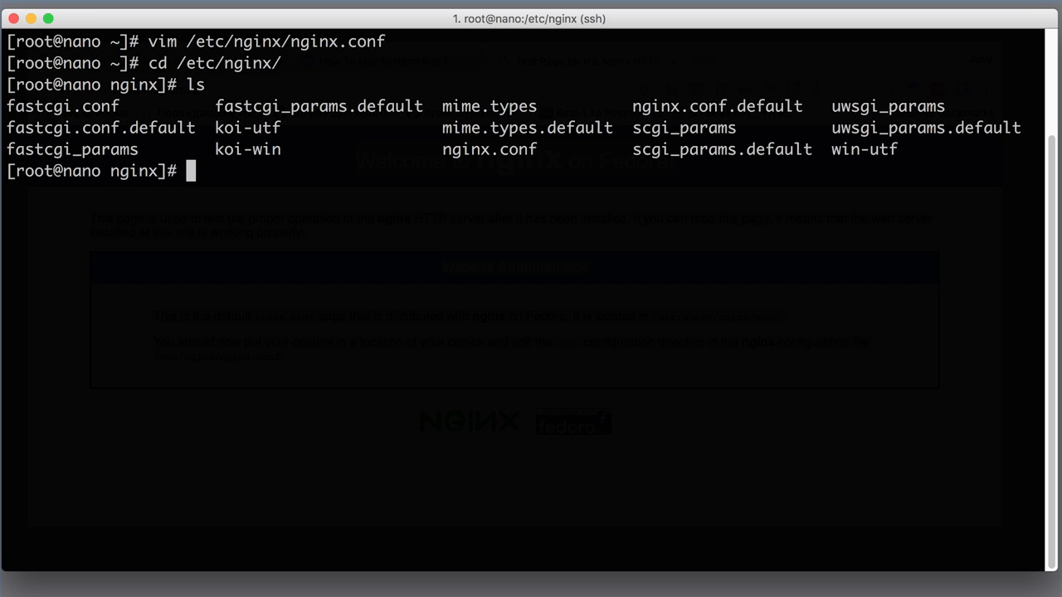
type("mkdir ")
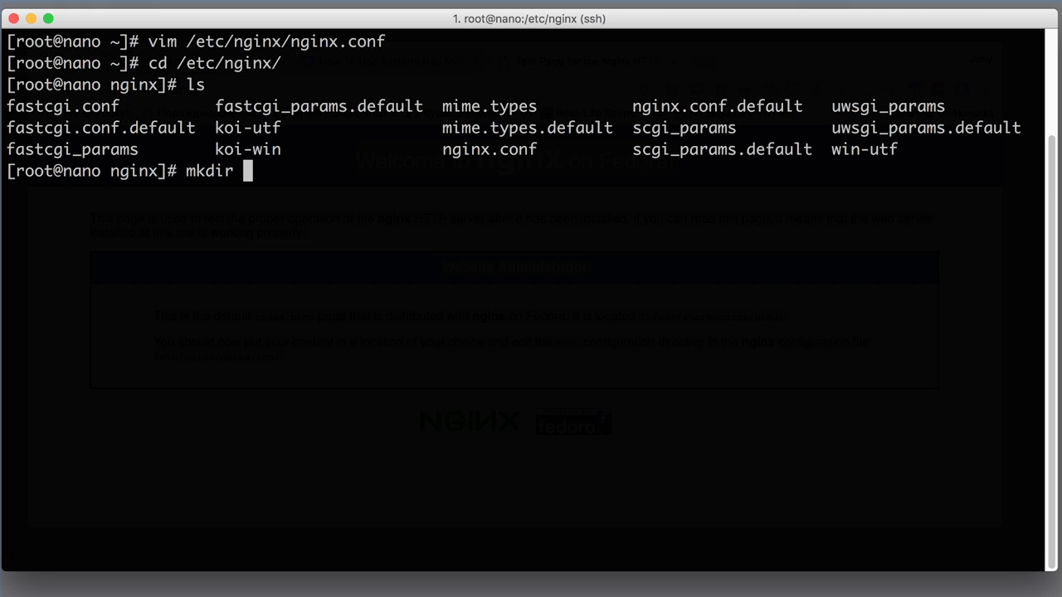
type("conf")
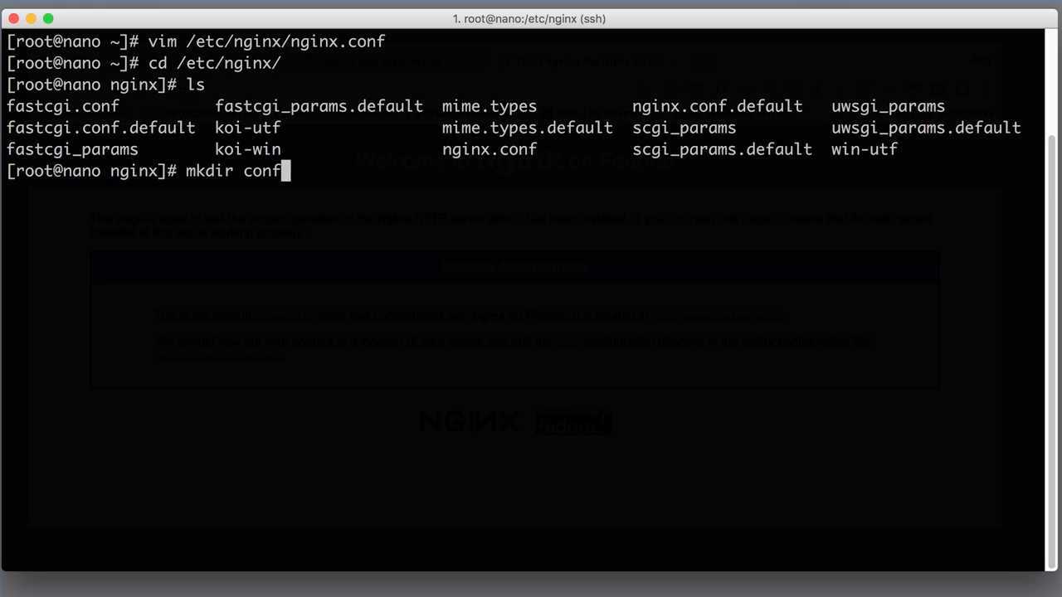
type(".d")
Step: Create a conf.d directory, enter it, and touch an empty nanogram.io.conf file
key("Return")
type("cd con")
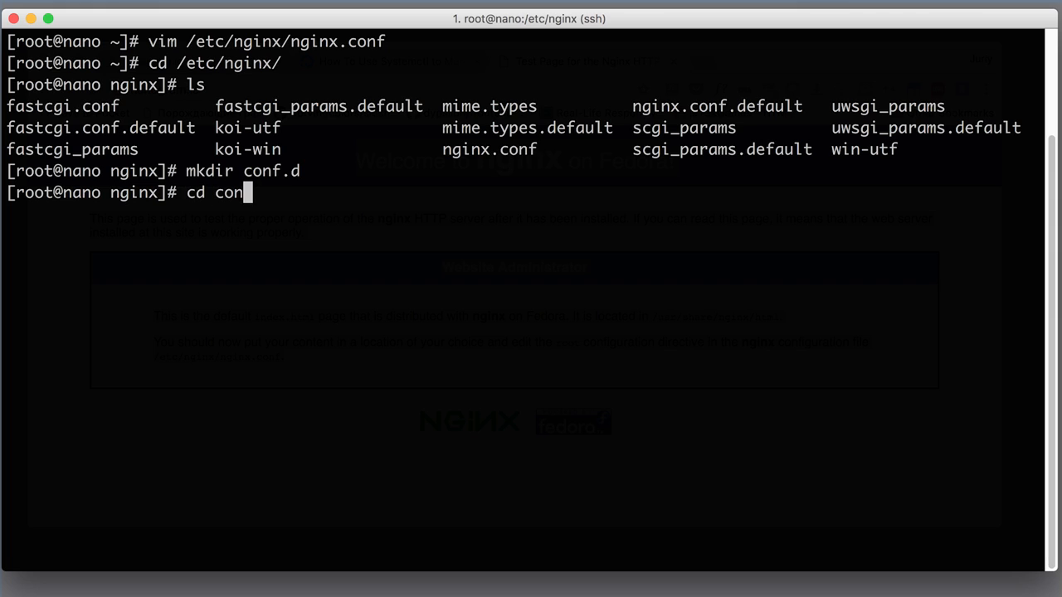
key("Tab")
key("Return")
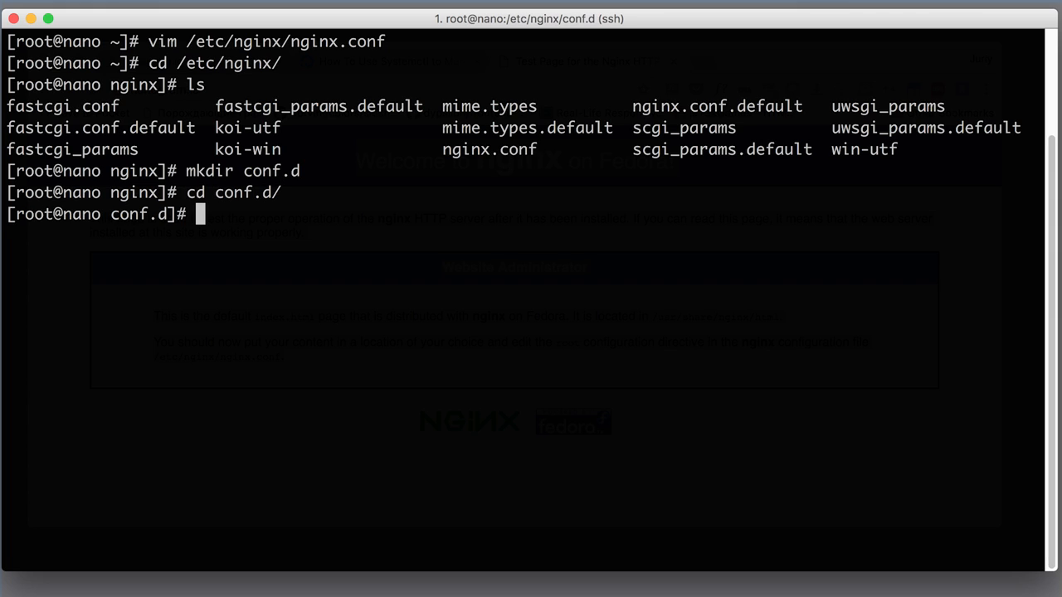
type("touch ")
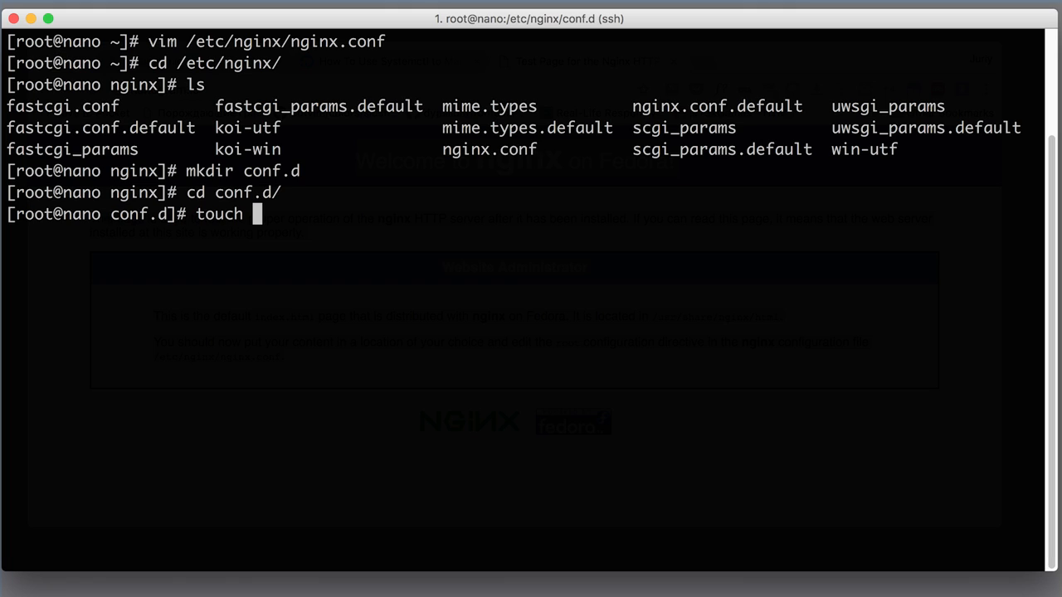
type("nanogra.")
key("BackSpace")
type("m.")
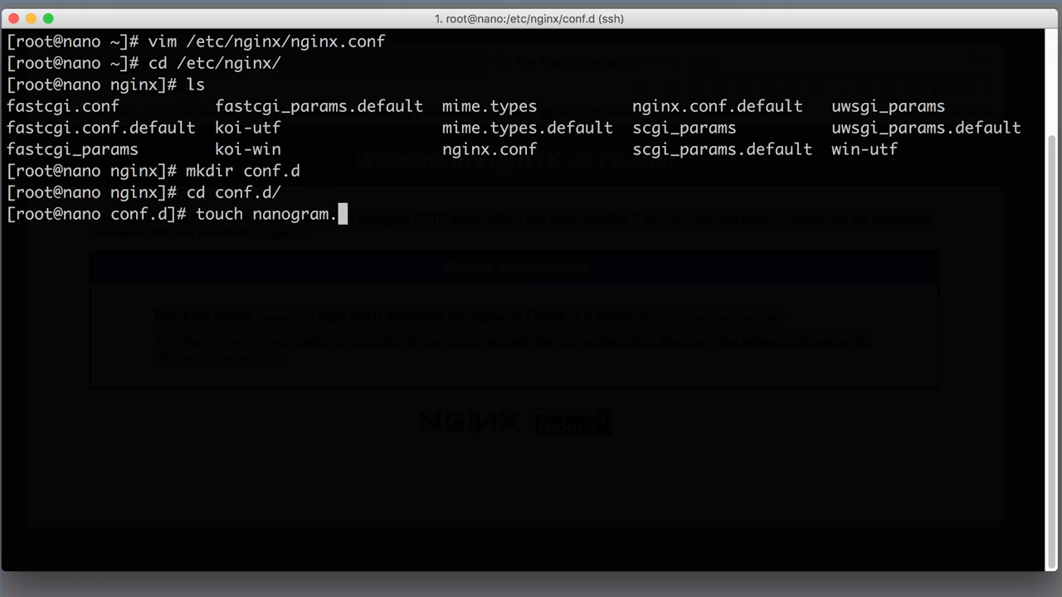
type("io.")
type("con")
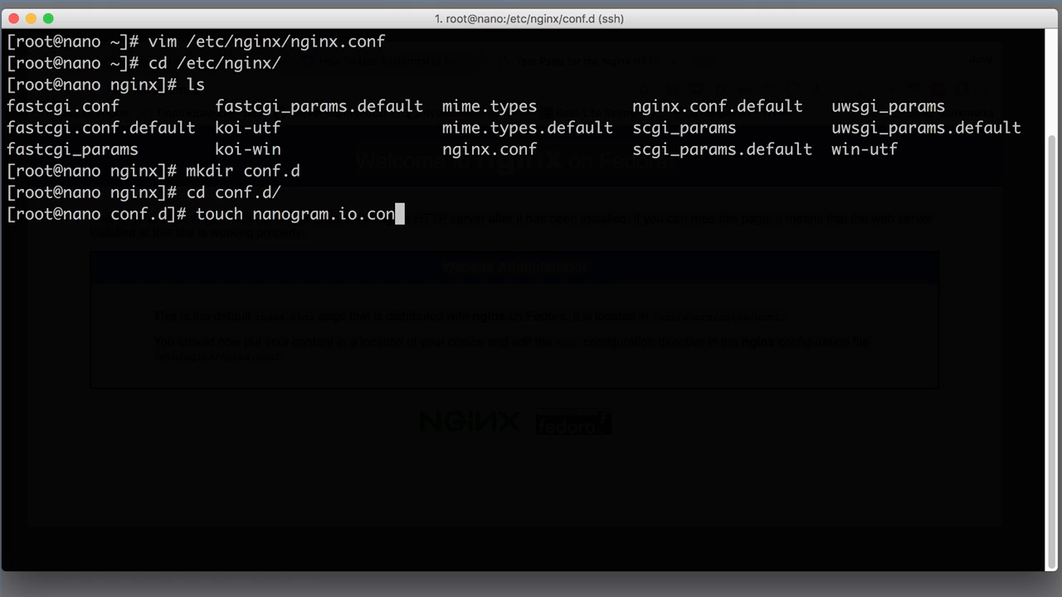
type("f")
key("Return")
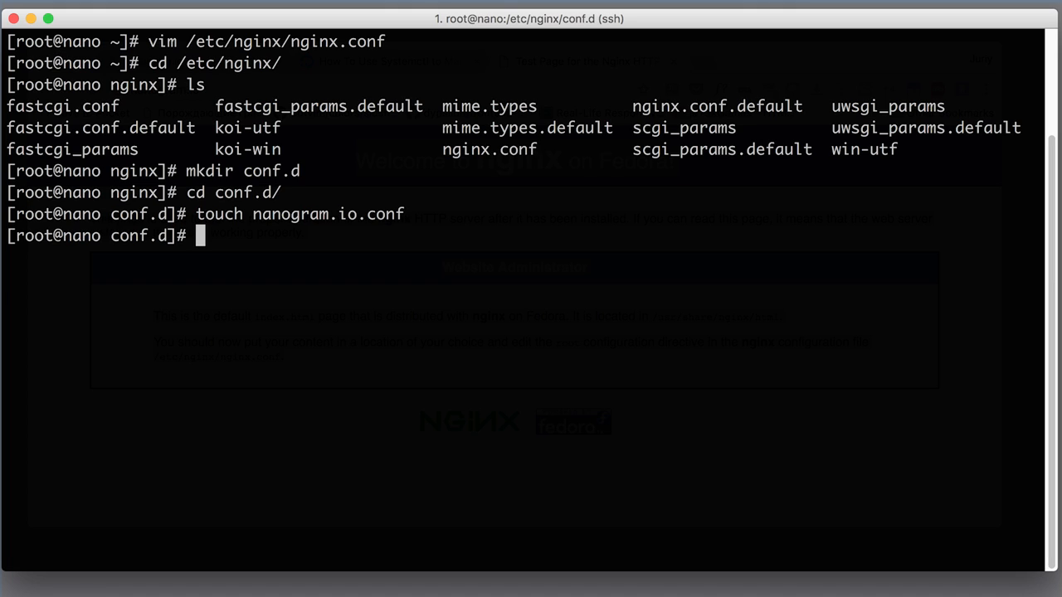
type("vim ")
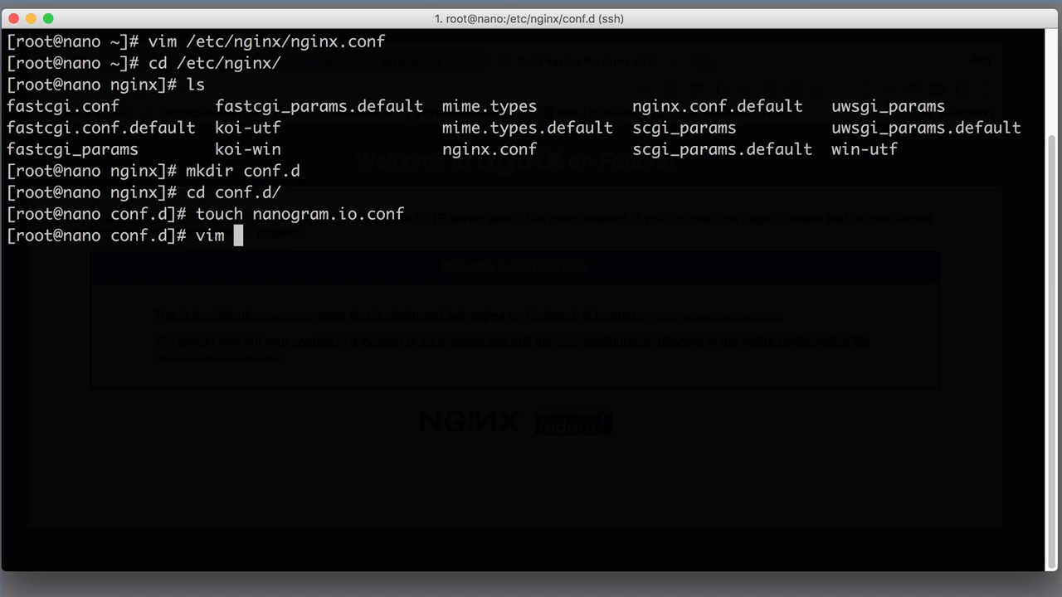
type("na")
key("Tab")
key("Return")
key("i")
key("super+v")
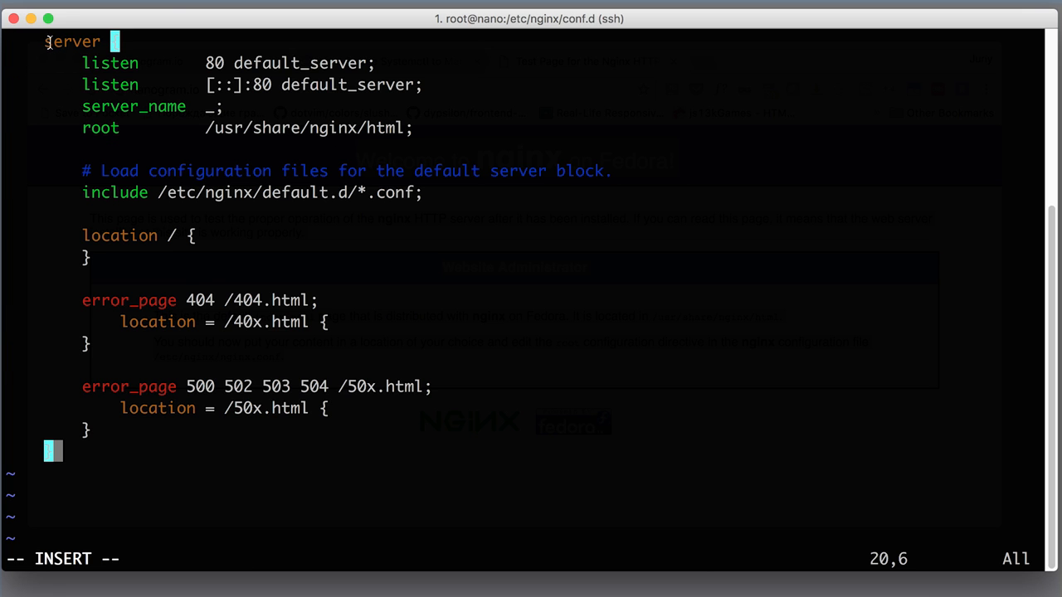
mouse_move(46, 42)
left_mouse_down()
mouse_move(80, 131)
mouse_move(56, 452)
left_mouse_up()
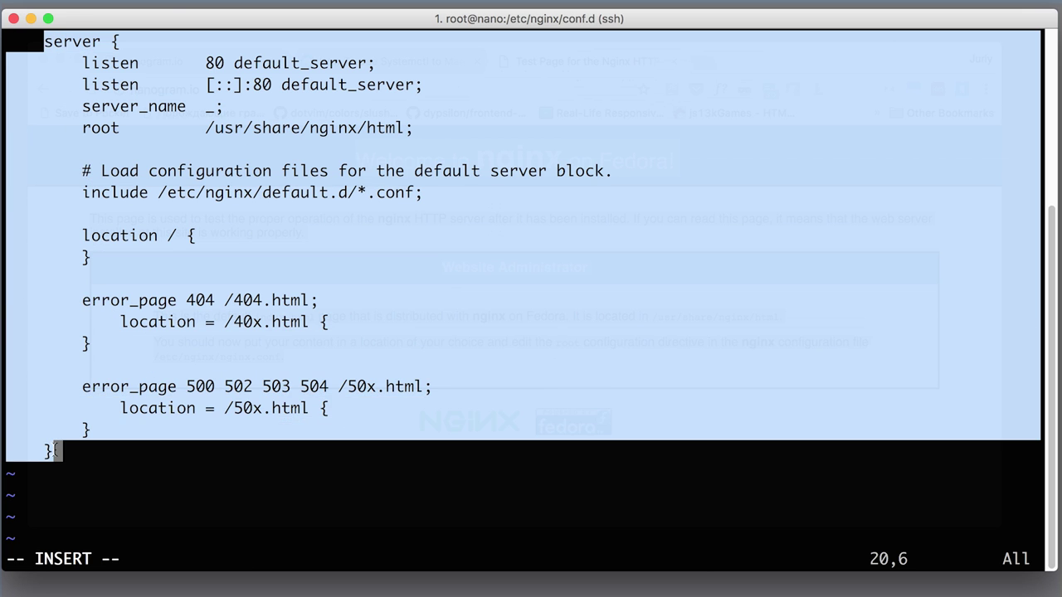
left_click(162, 336)
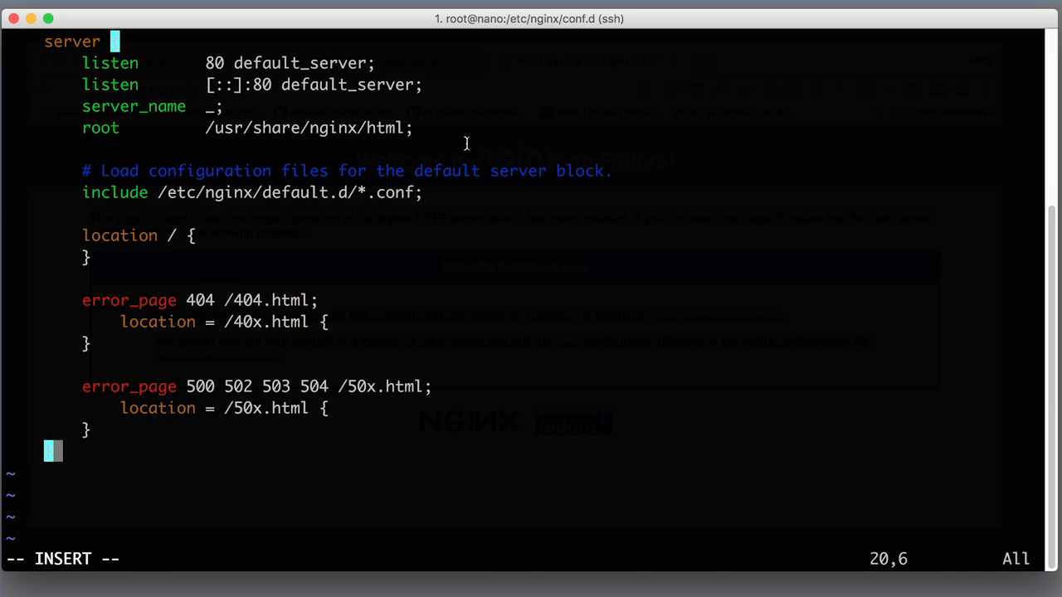
key("BackSpace")
type("i")
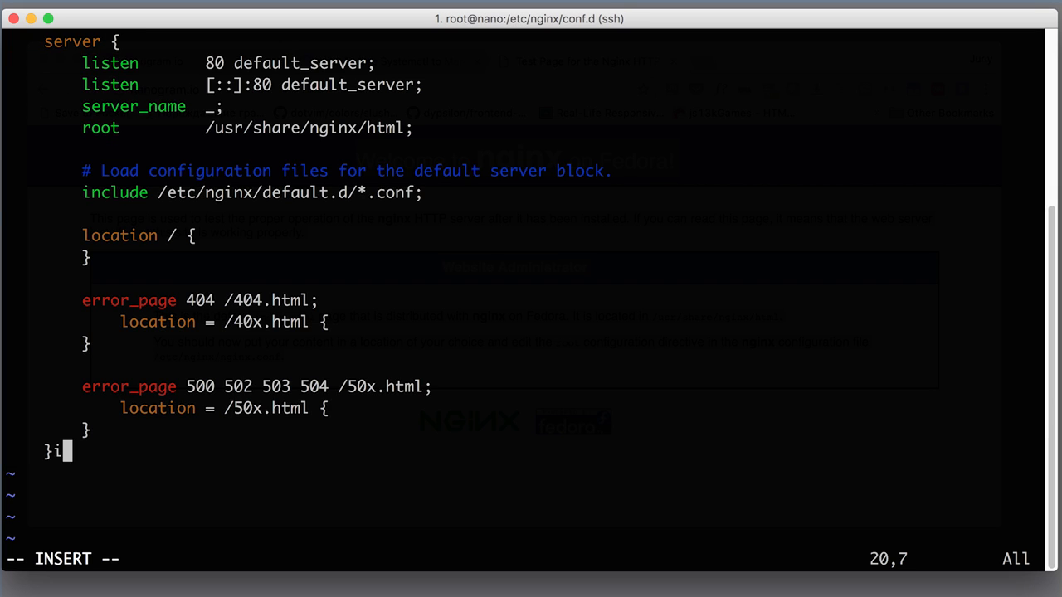
Step: Remove the stray i after the closing brace and set server_name to nanogram.io
key("Up")
key("Up")
key("Down")
key("Down")
key("BackSpace")
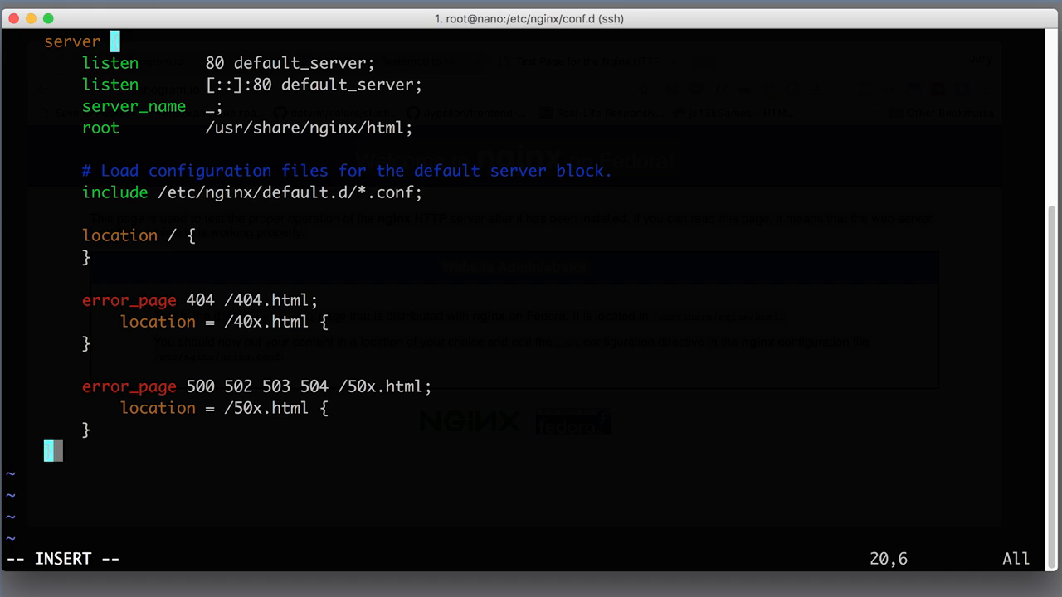
key("Up")
key("Up")
key("Up")
key("Up")
key("Up")
key("Up")
key("Up")
key("Up")
key("Up")
key("Up")
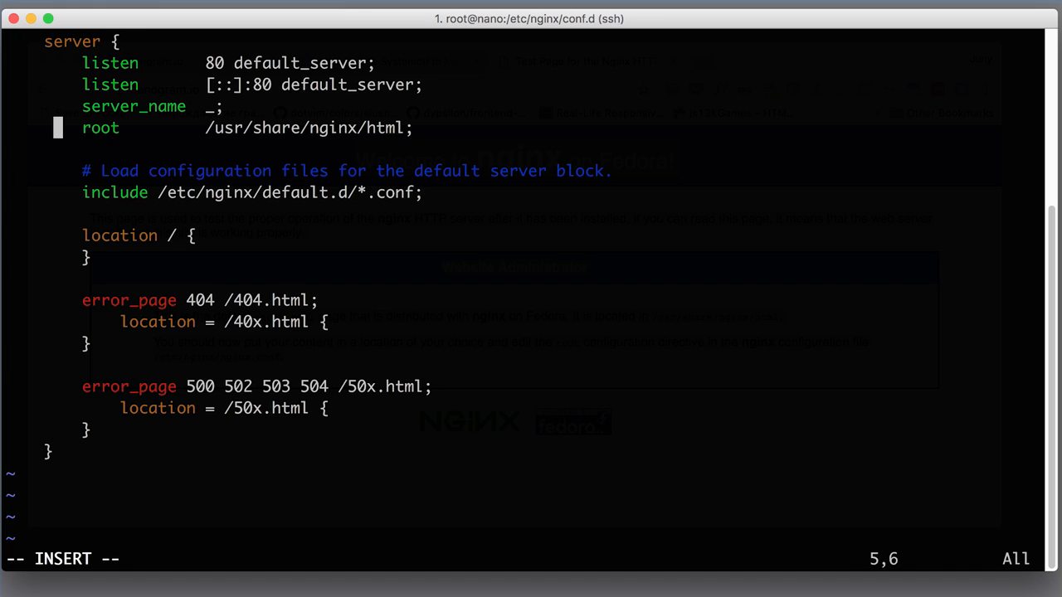
key("Up")
key("End")
key("Left")
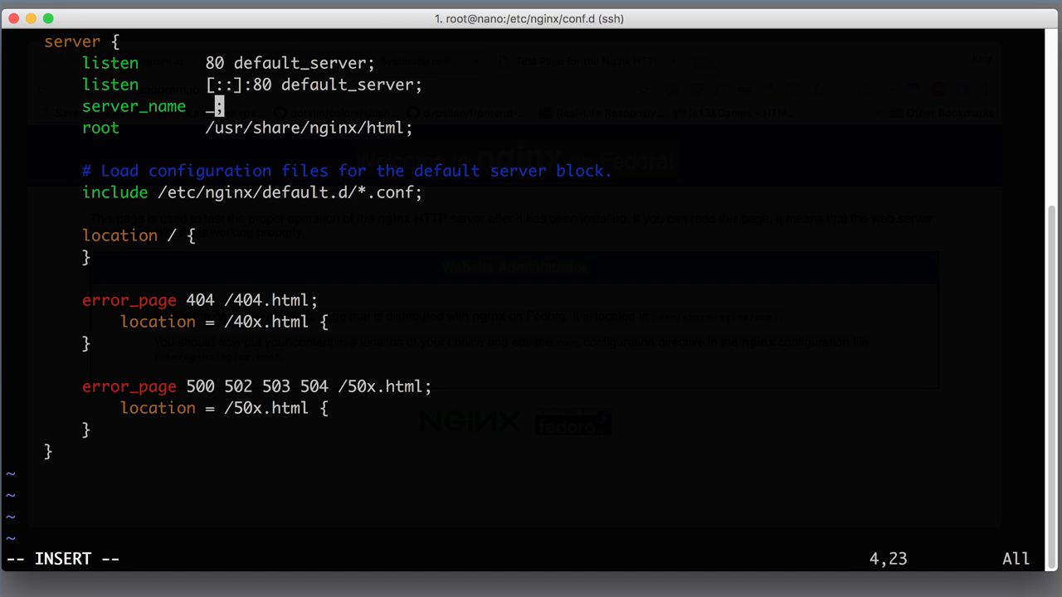
key("BackSpace")
type("nanog")
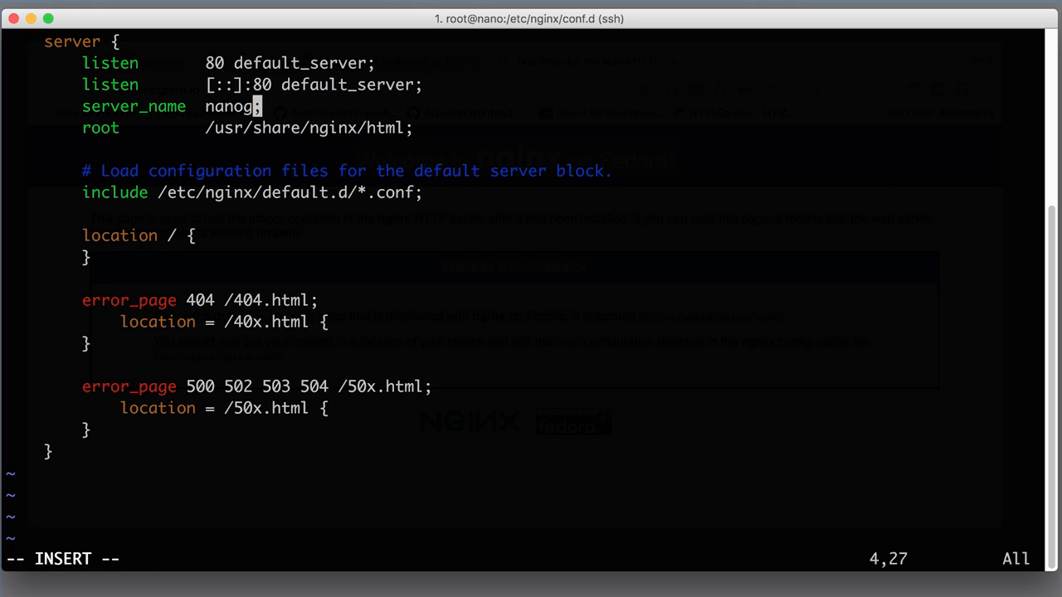
type("ram.io")
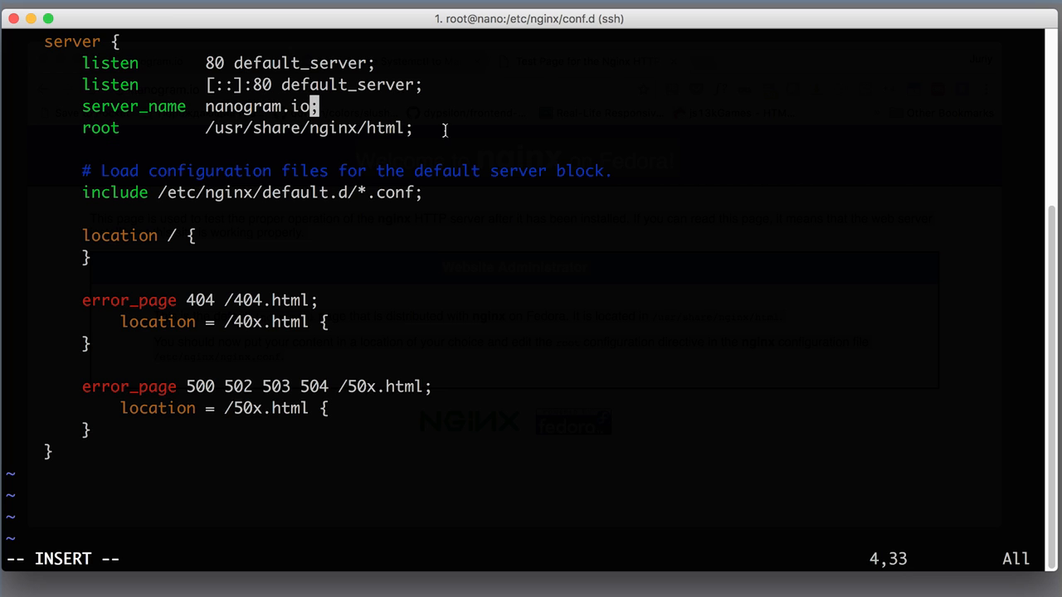
left_click_drag(41, 41, 47, 452)
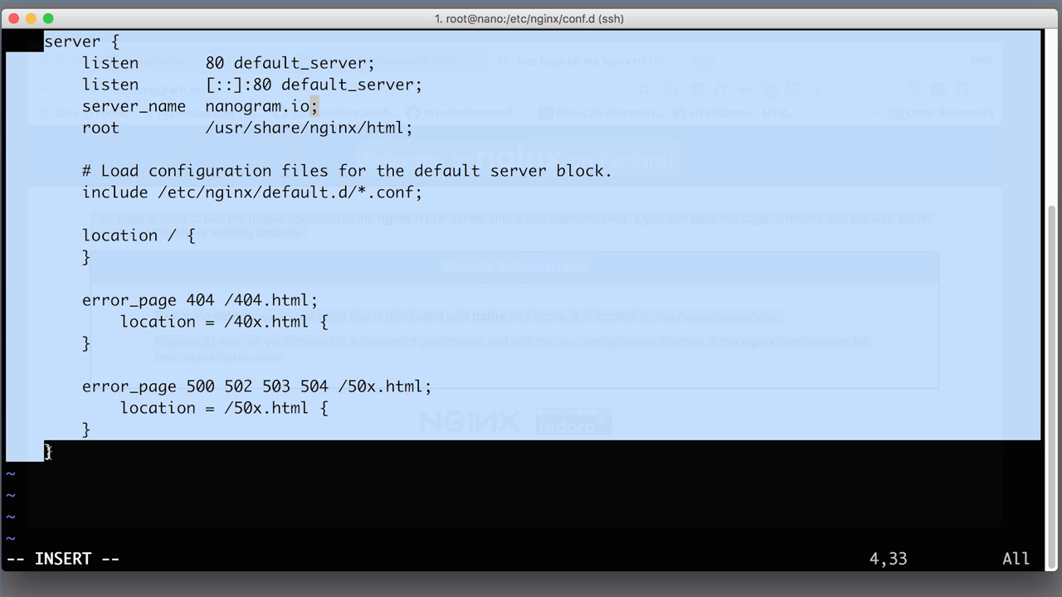
left_click(401, 184)
Step: Delete default_server from both the IPv4 and IPv6 listen 80 lines
key("Up")
key("Up")
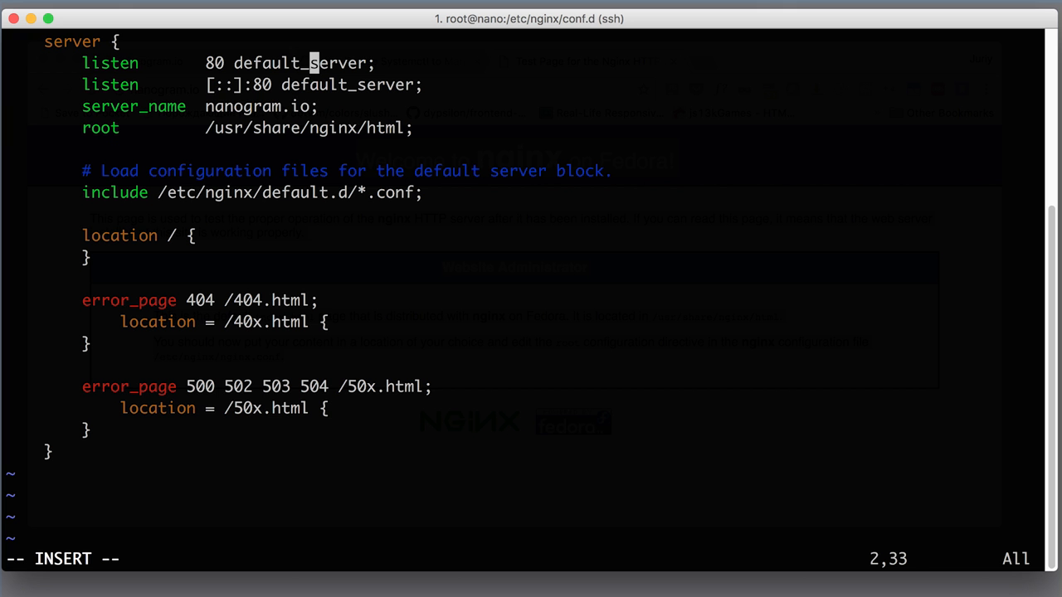
key("Right")
key("Right")
key("Right")
key("Right")
key("Right")
key("Right")
key("BackSpace")
key("BackSpace")
key("BackSpace")
key("BackSpace")
key("BackSpace")
key("BackSpace")
key("BackSpace")
key("BackSpace")
key("BackSpace")
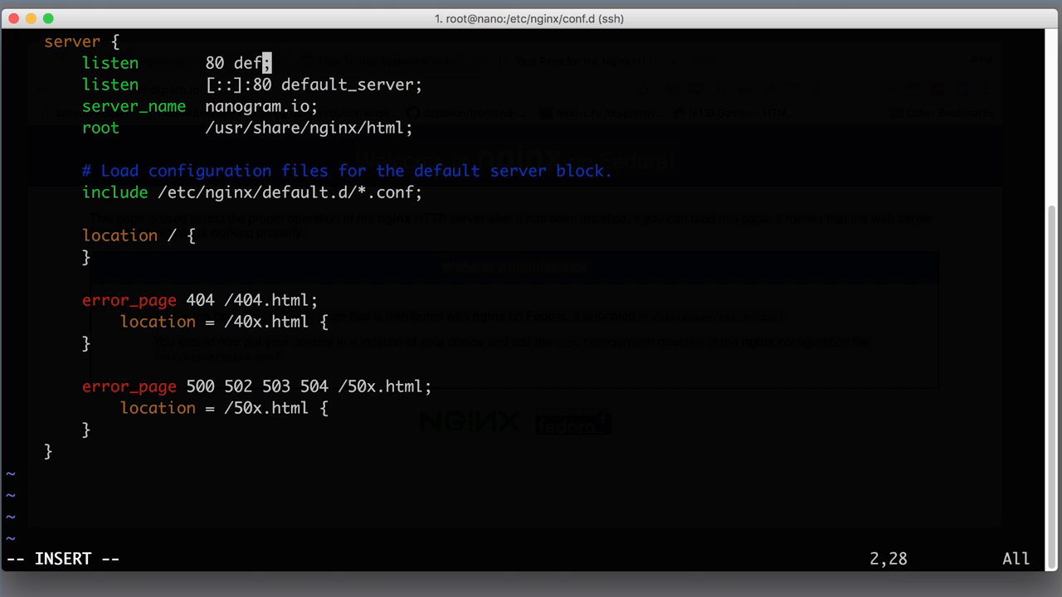
key("BackSpace")
key("BackSpace")
key("BackSpace")
key("BackSpace")
key("Down")
key("Right")
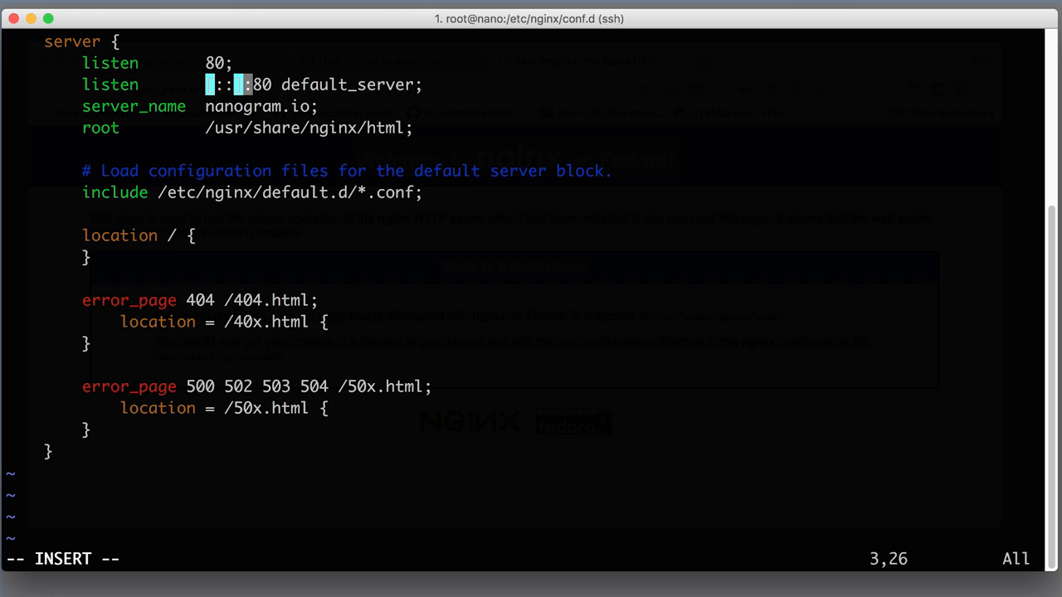
key("Right")
key("Right")
key("Right")
key("Right")
key("Right")
key("Right")
key("Right")
key("Right")
key("Right")
key("Right")
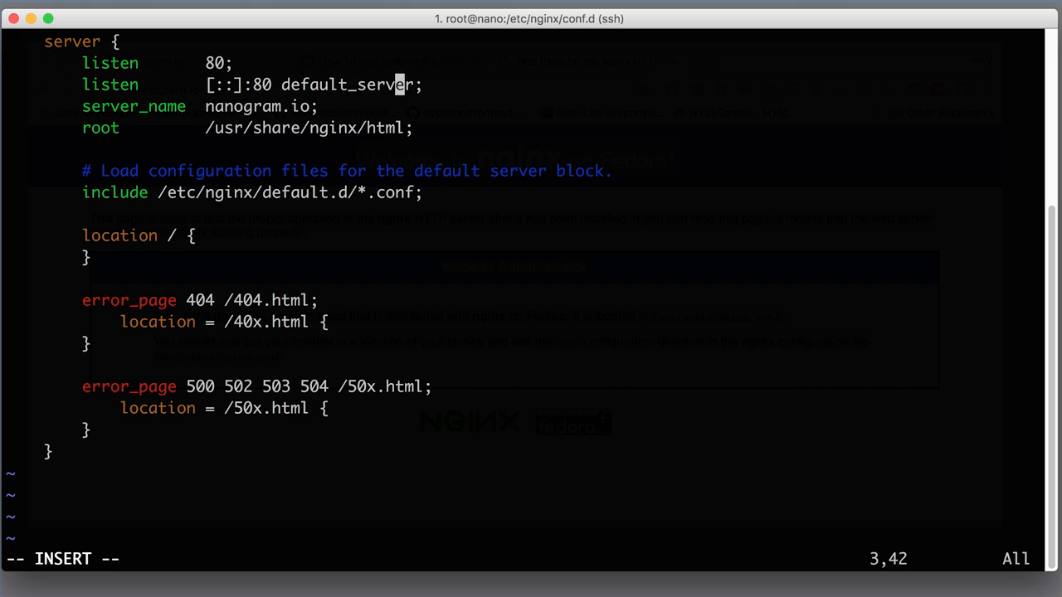
key("Right")
key("Right")
key("BackSpace")
key("BackSpace")
key("BackSpace")
key("BackSpace")
key("BackSpace")
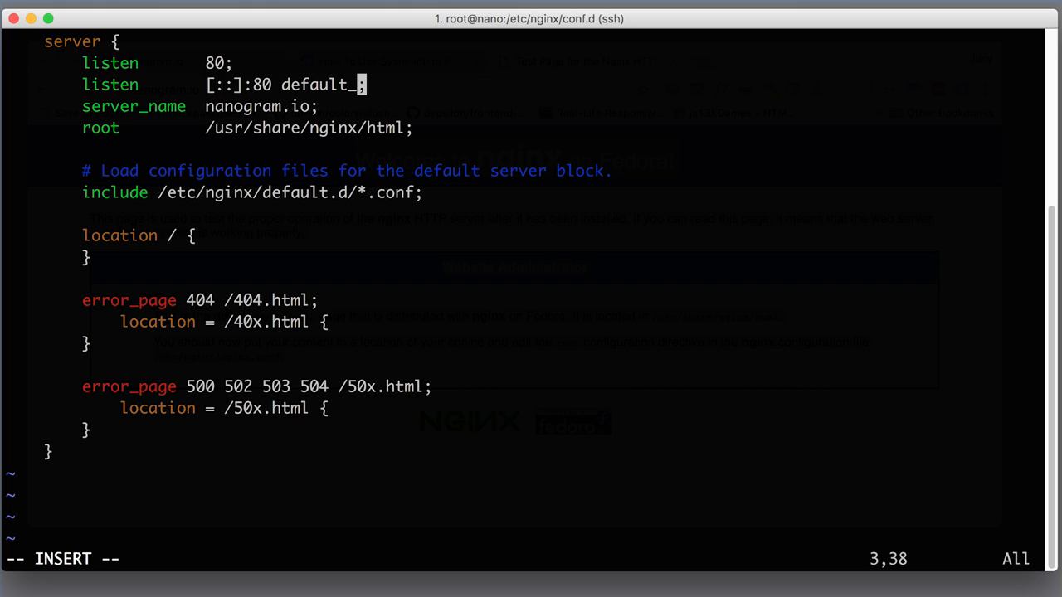
key("BackSpace")
key("BackSpace")
key("BackSpace")
key("BackSpace")
key("BackSpace")
key("BackSpace")
key("BackSpace")
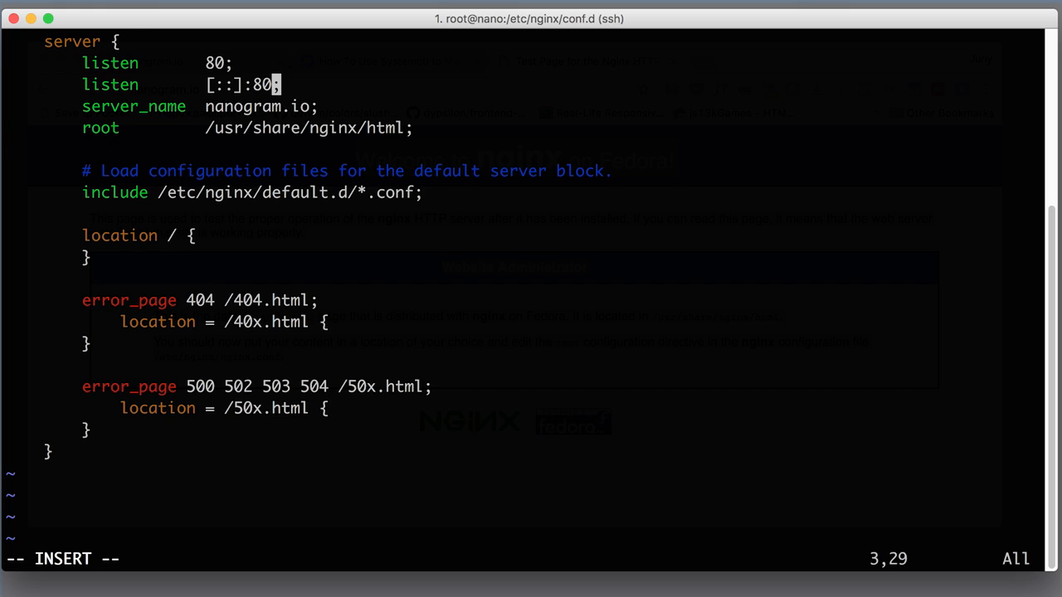
left_click_drag(80, 56, 217, 63)
left_click(85, 147)
Step: Comment out the root line with a leading #
key("Down")
key("Down")
key("Left")
key("Left")
key("Left")
key("Left")
key("Left")
key("Left")
key("Left")
key("Left")
key("Left")
key("Left")
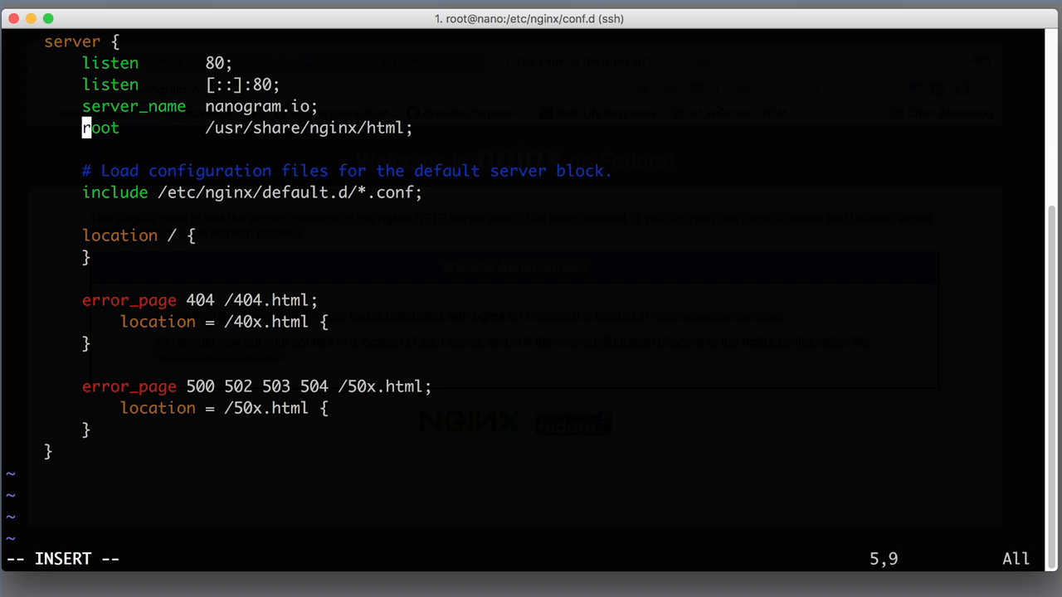
type("#")
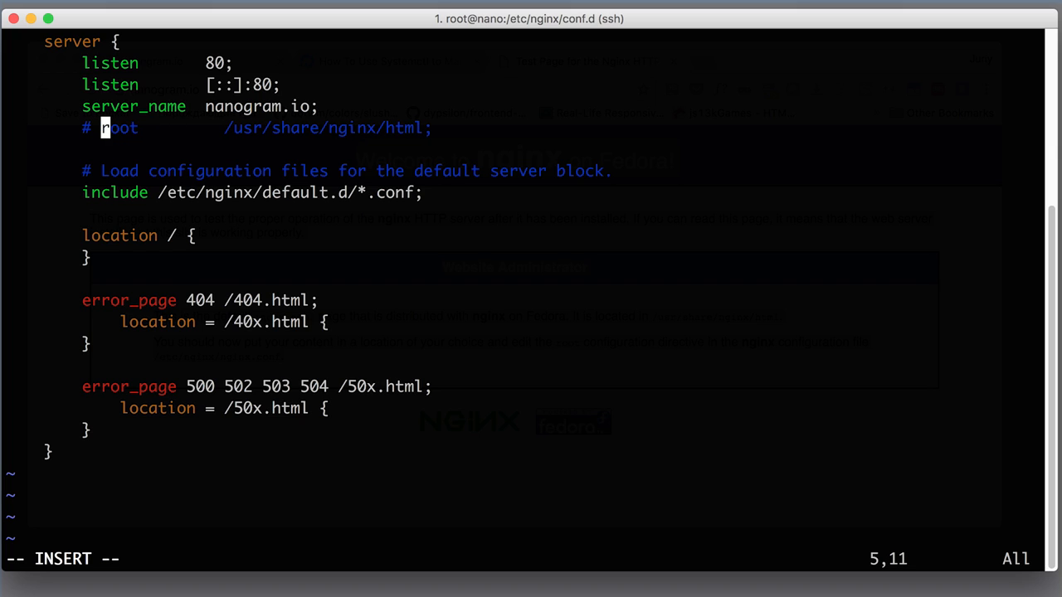
left_click_drag(318, 106, 230, 127)
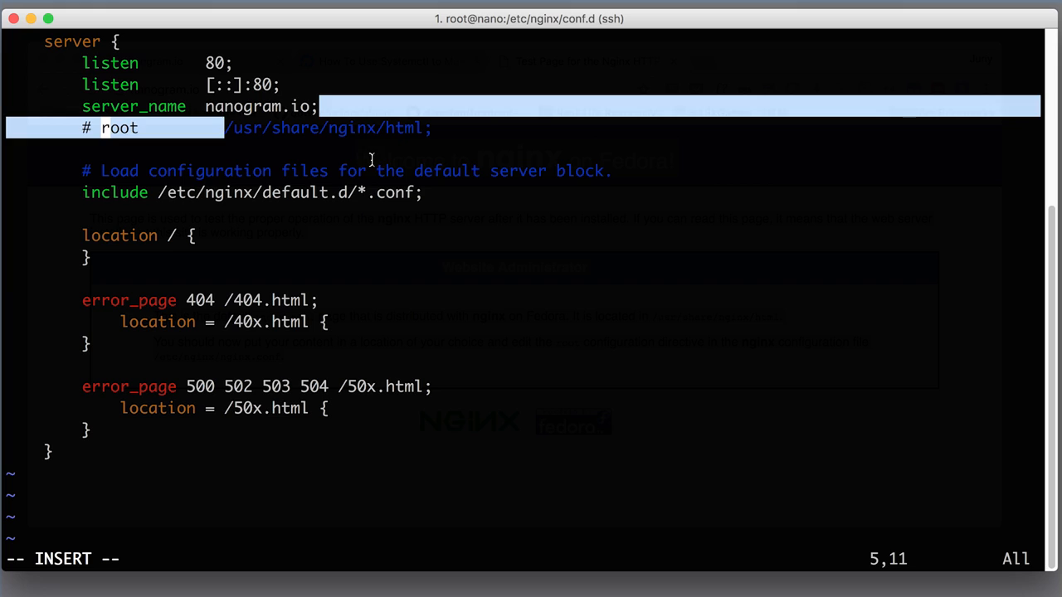
Step: Delete the 'Load configuration files' comment and the default.d include line with dd
key("Down")
key("Down")
key("Down")
key("Right")
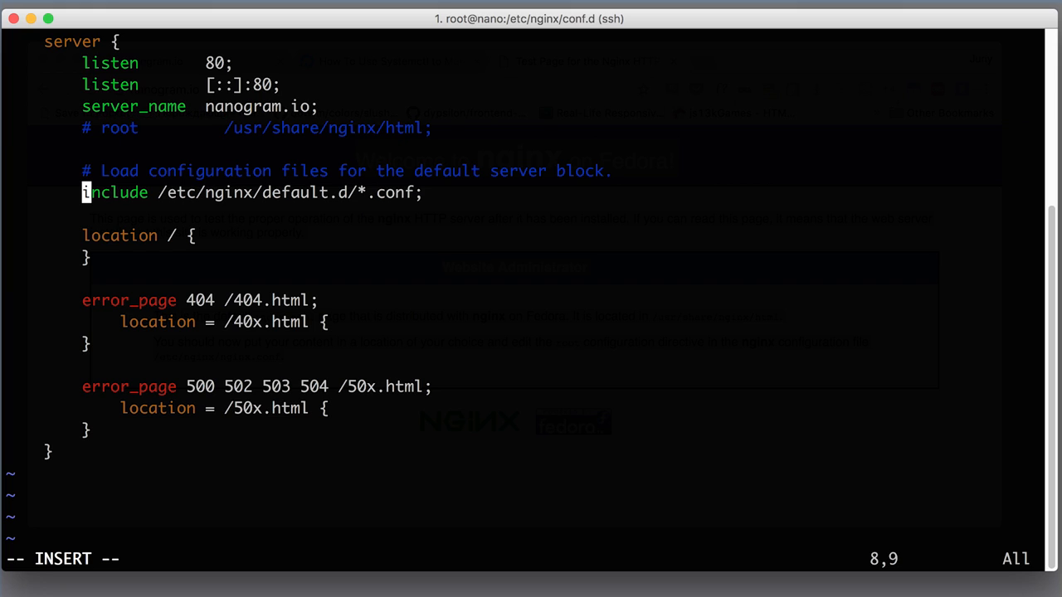
key("Up")
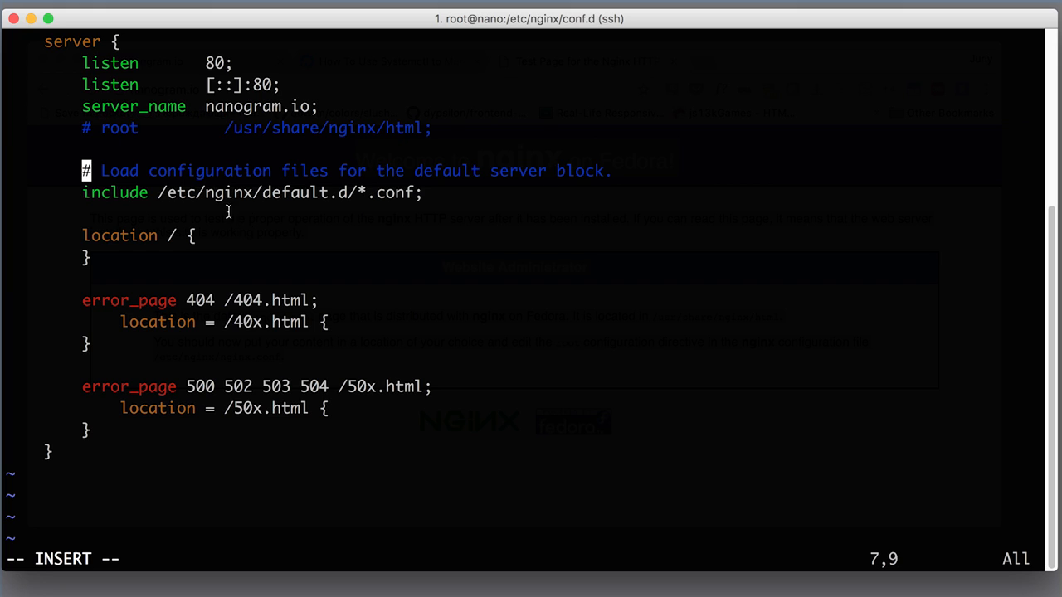
left_click_drag(229, 192, 332, 193)
key("Escape")
key("d")
key("d")
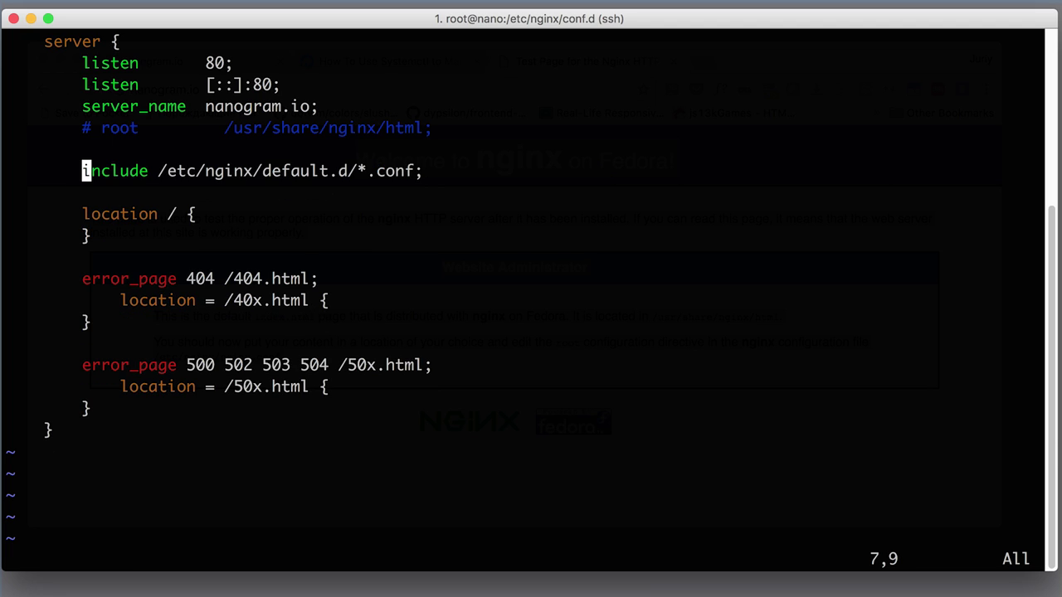
key("d")
key("d")
key("d")
key("d")
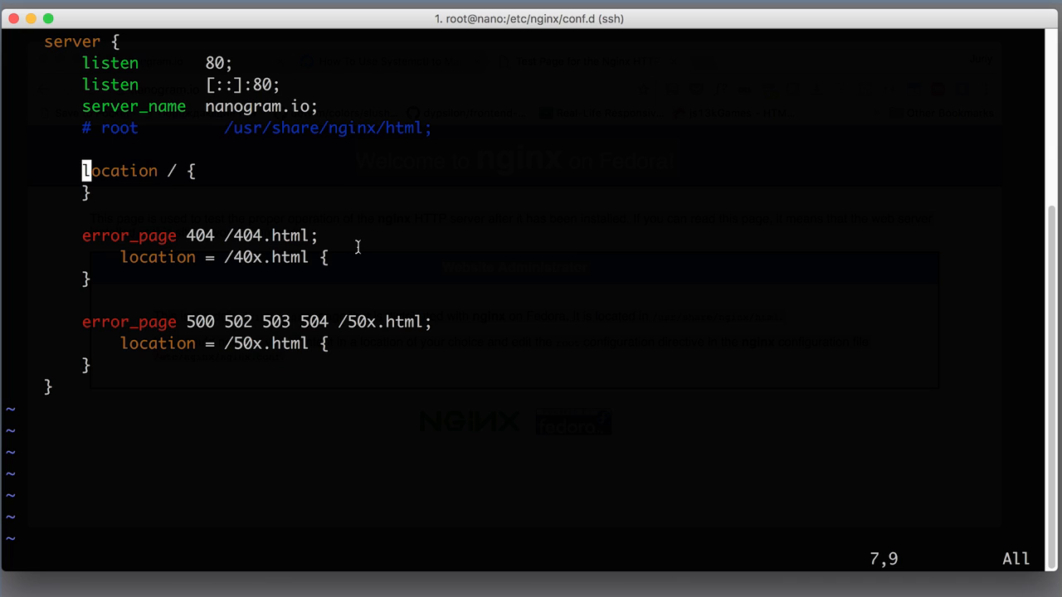
key("k")
key("j")
key("l")
key("l")
key("l")
key("l")
key("l")
key("l")
key("l")
key("l")
key("l")
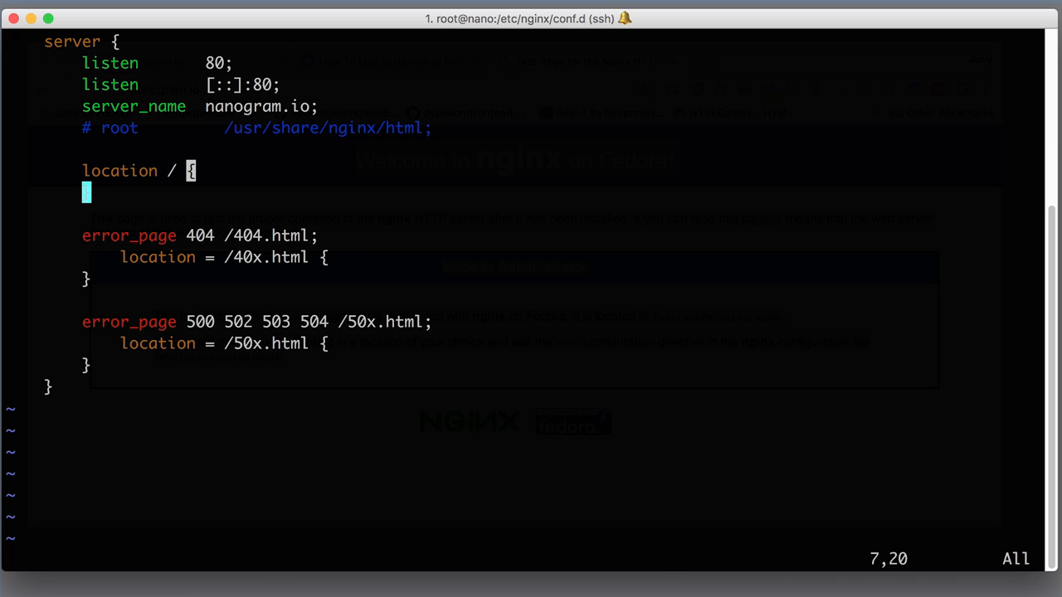
double_click(171, 171)
key("a")
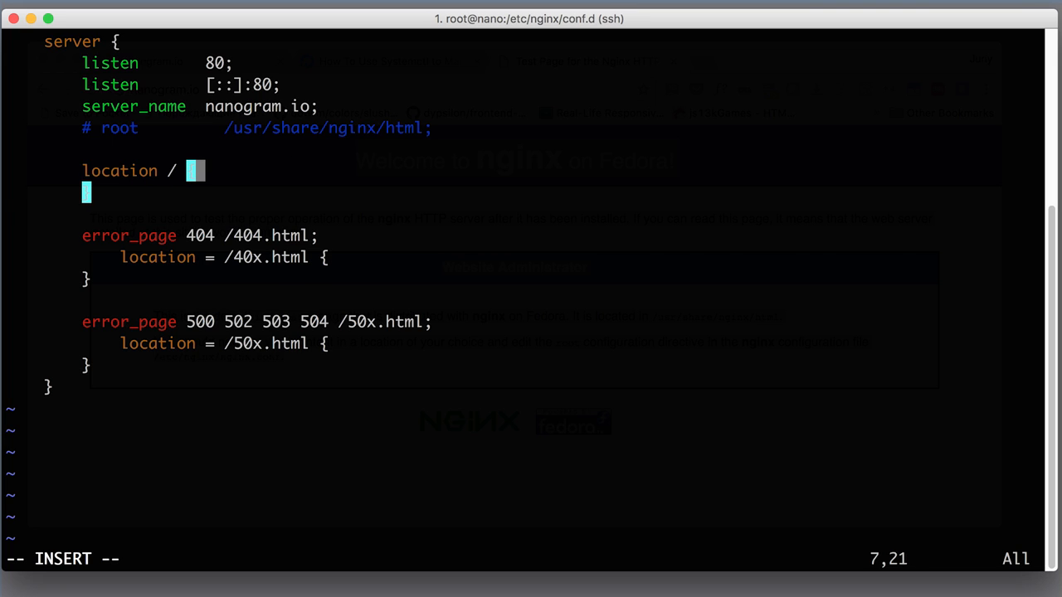
key("Return")
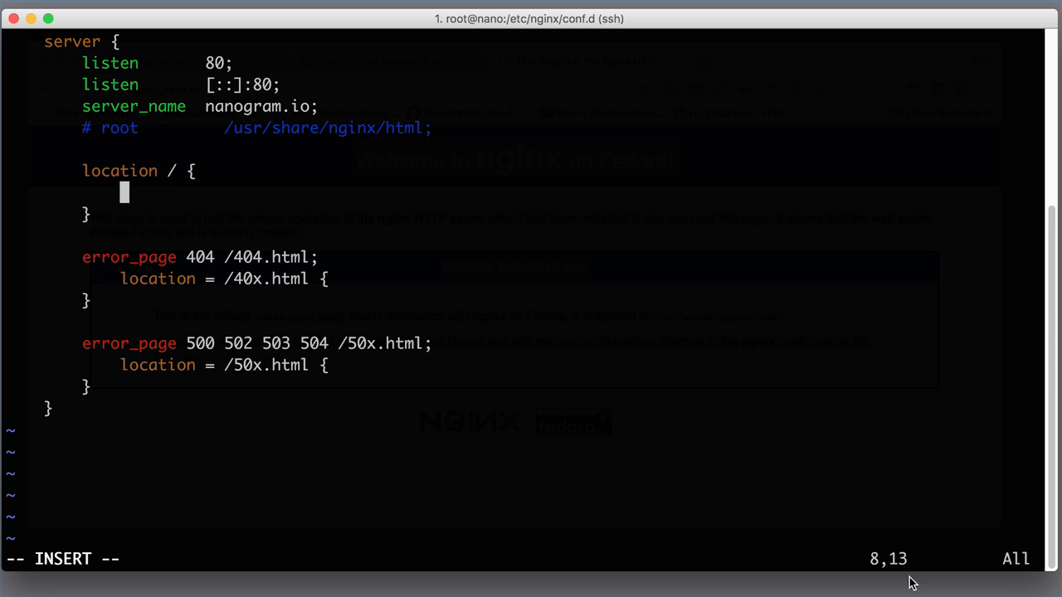
type("pro")
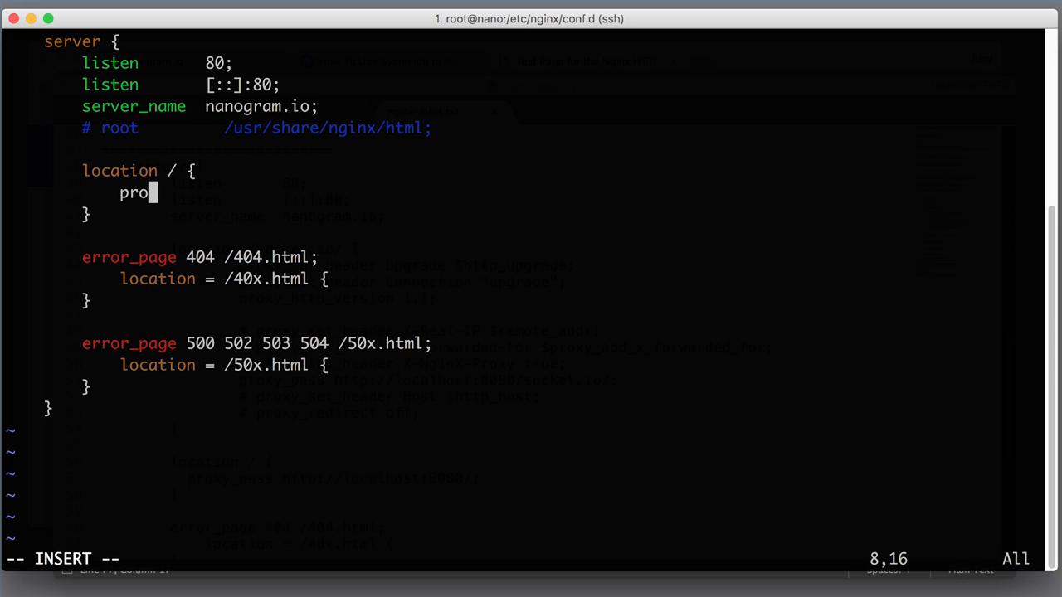
type("xy_pass ")
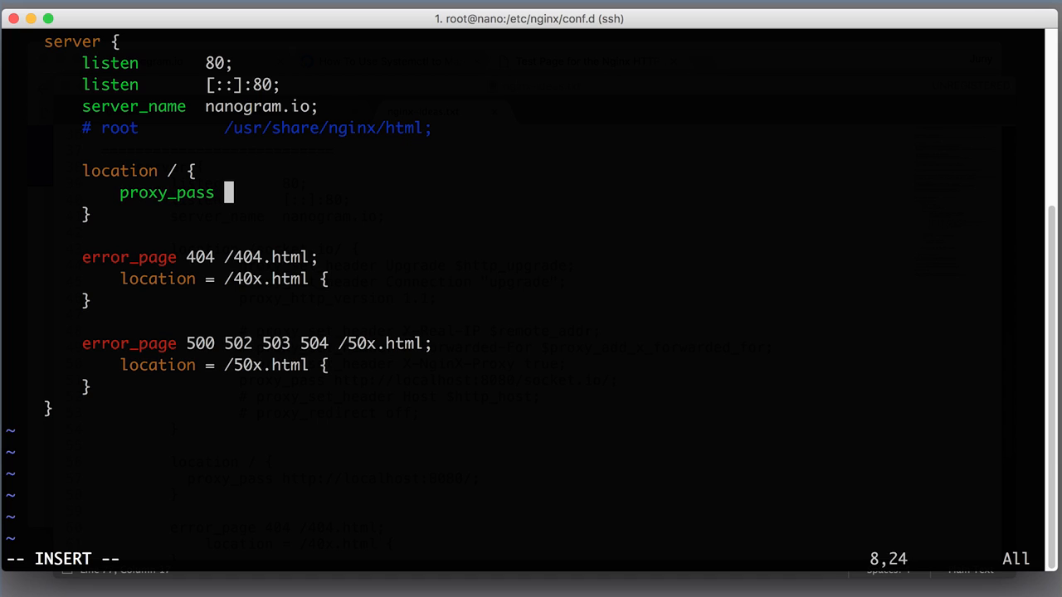
type("\"")
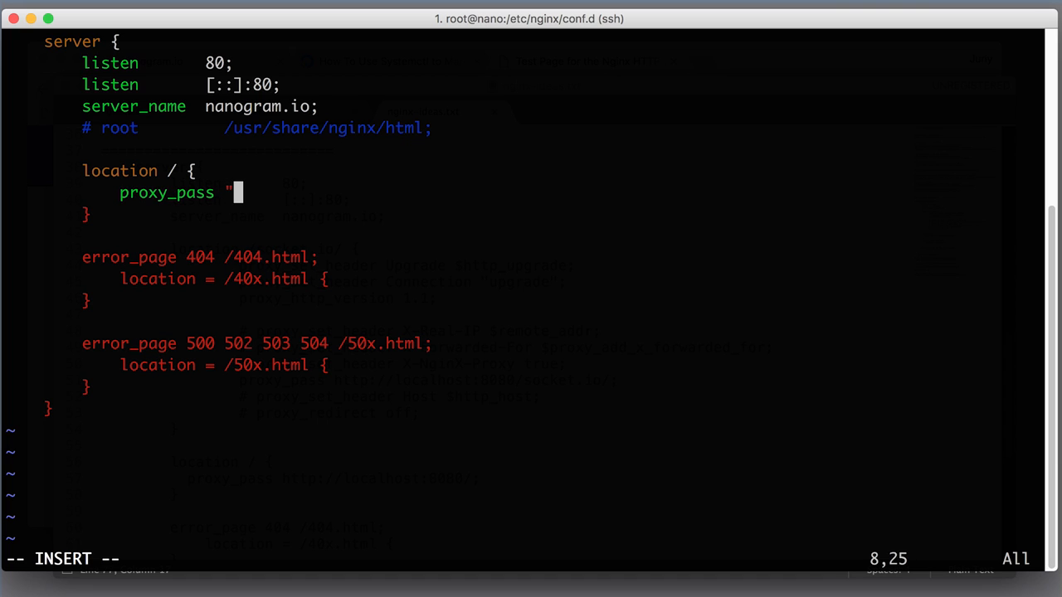
type("\";")
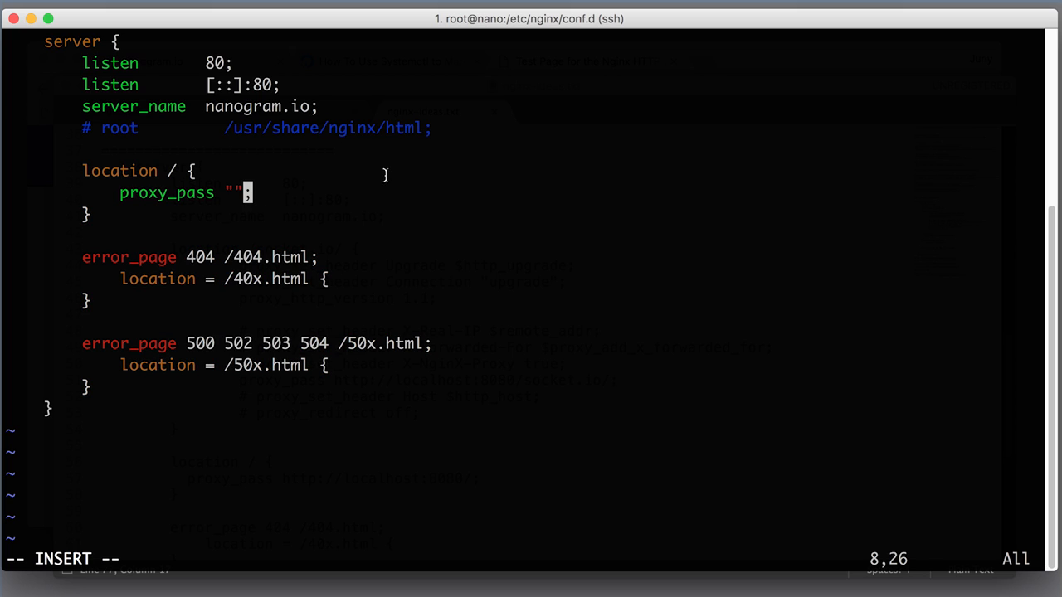
key("Left")
type("http")
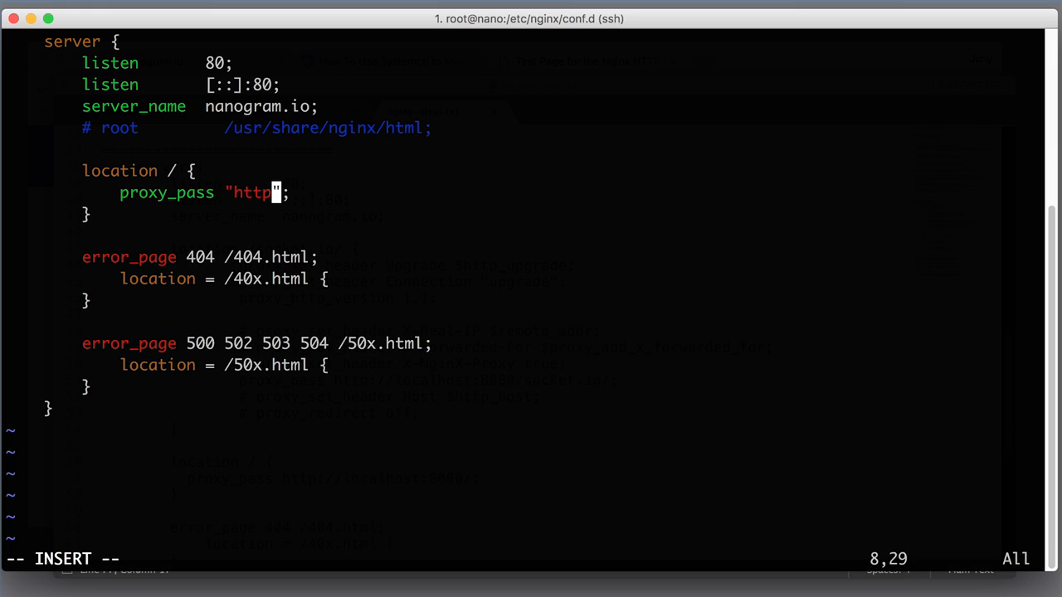
type("://lo")
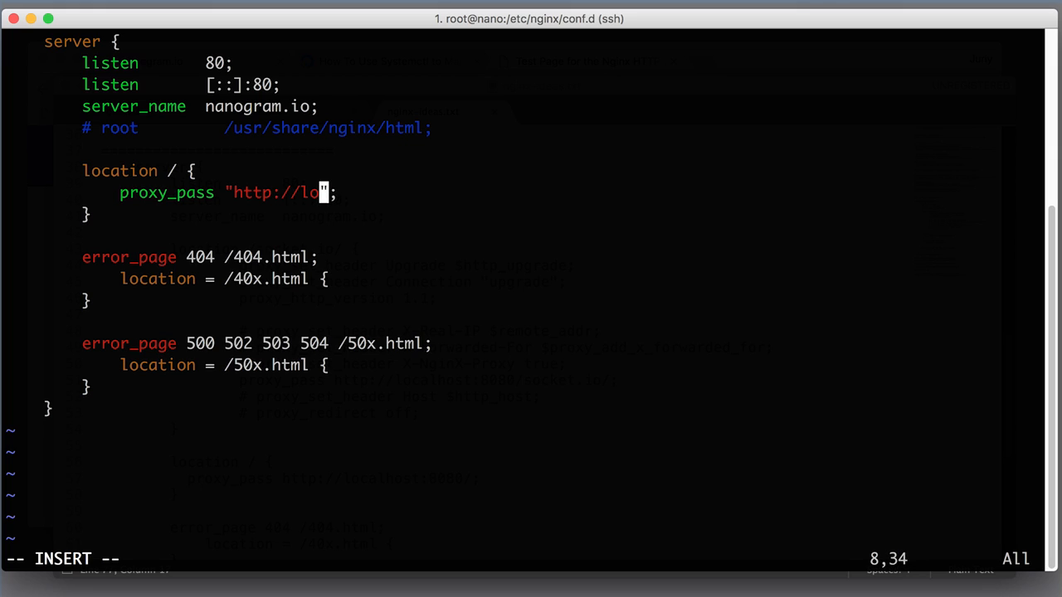
type("calhostl")
key("BackSpace")
type(":8")
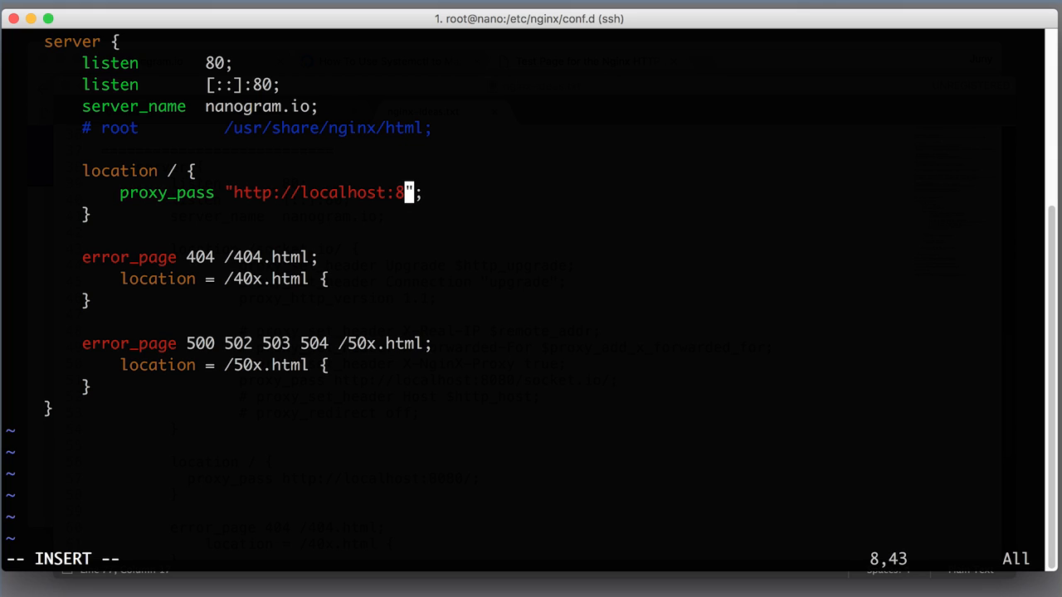
type("080/")
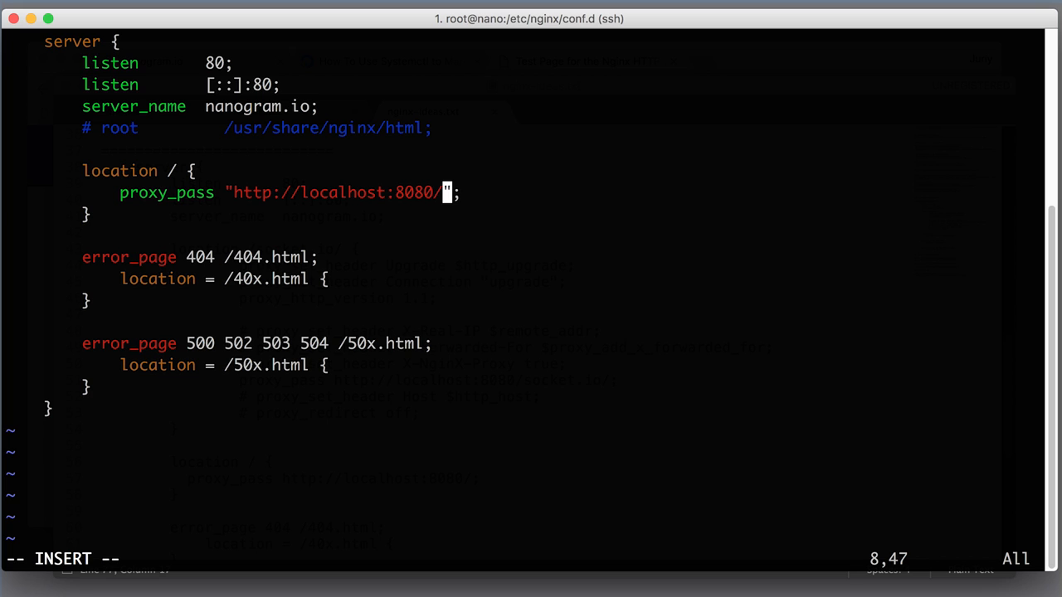
key("Escape")
type(":wq")
key("Return")
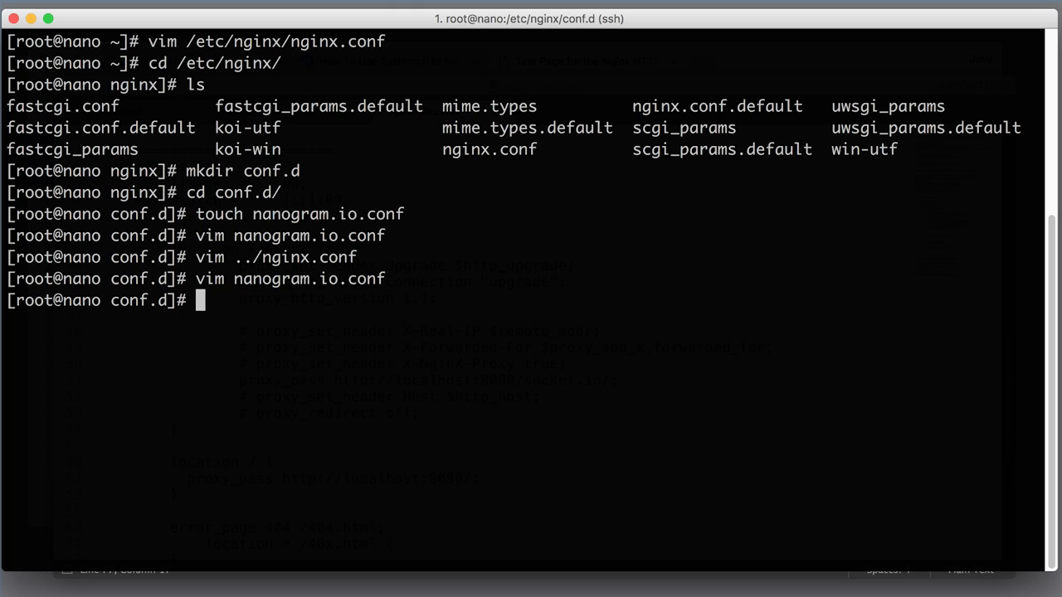
Step: Run nginx -t and confirm the configuration syntax test is successful
key("ctrl+l")
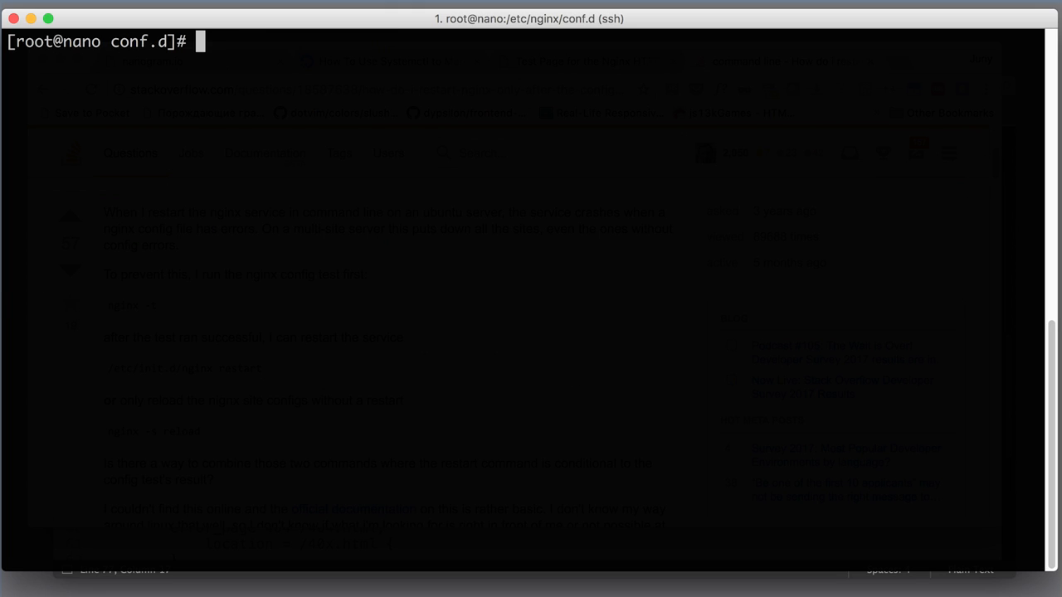
type("nginx ")
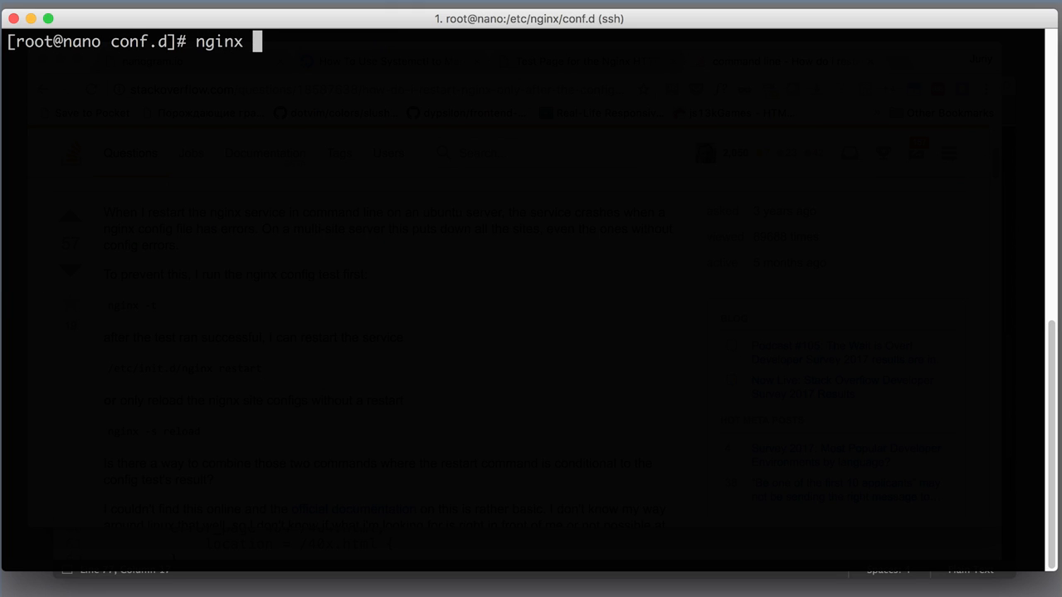
type("-t")
key("Return")
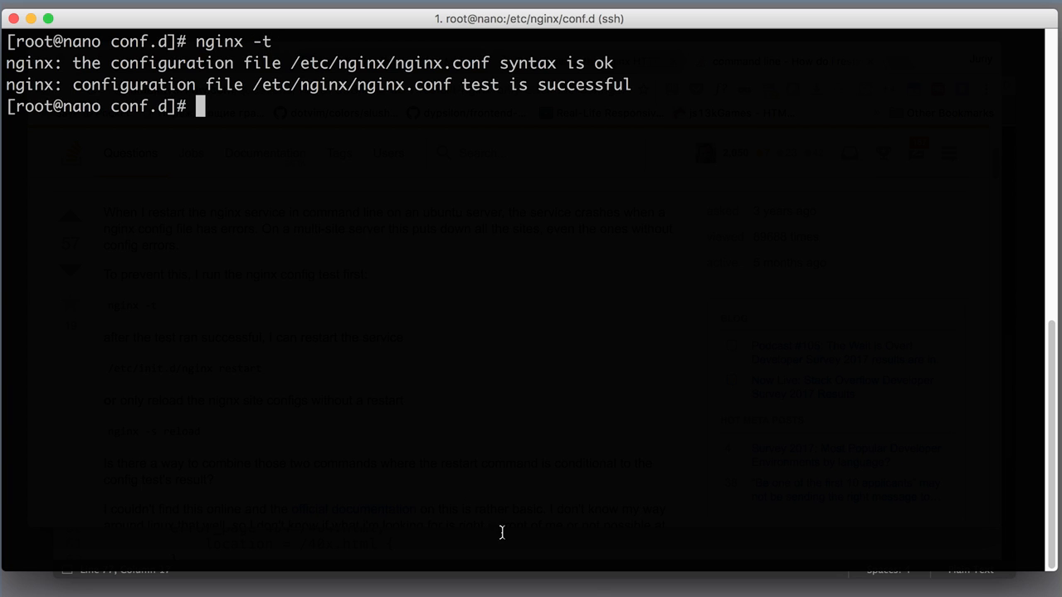
left_click_drag(498, 62, 587, 63)
left_click(587, 63)
type("systemc")
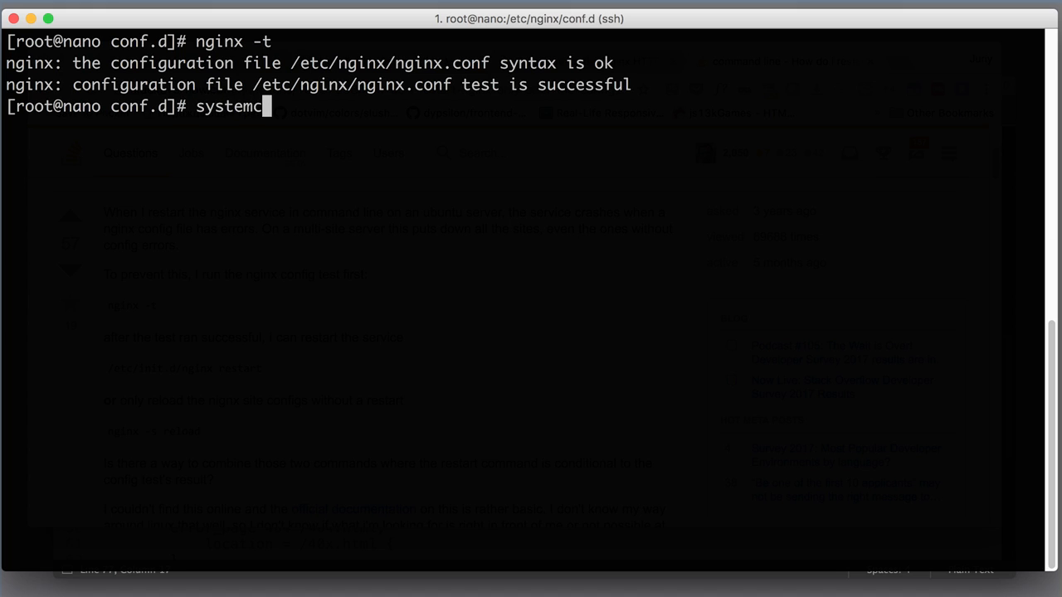
type("tl restart ")
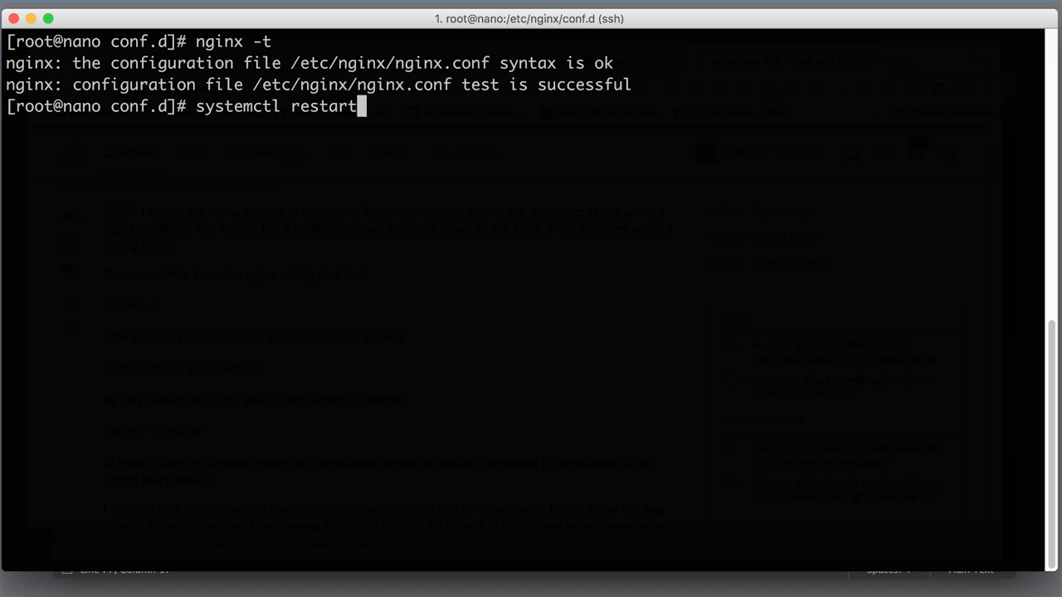
type("nginx")
Step: Restart nginx with systemctl, then check systemctl status shows the service active
key("Return")
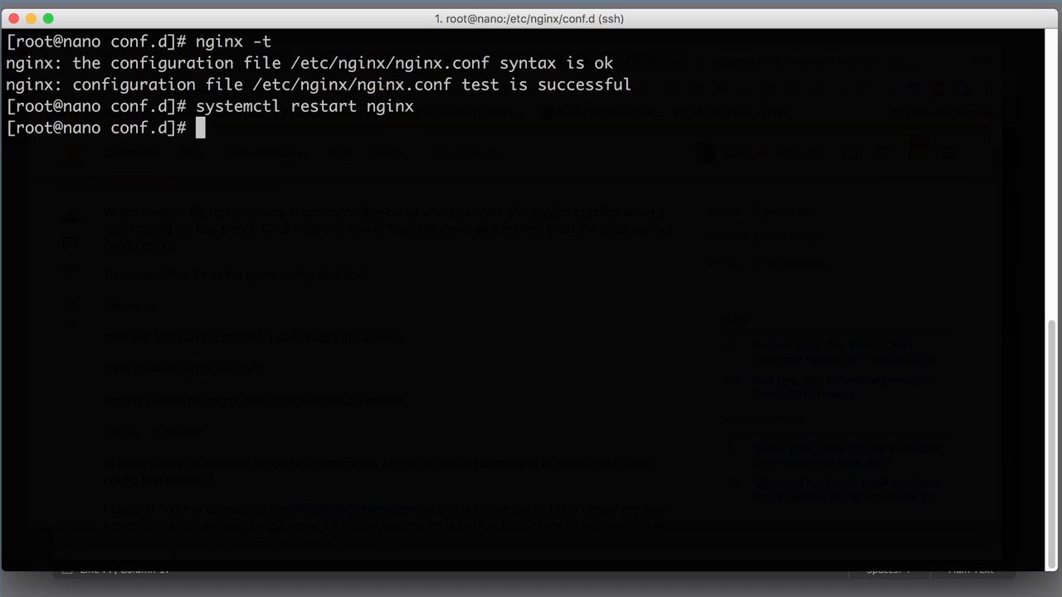
key("Up")
key("Left")
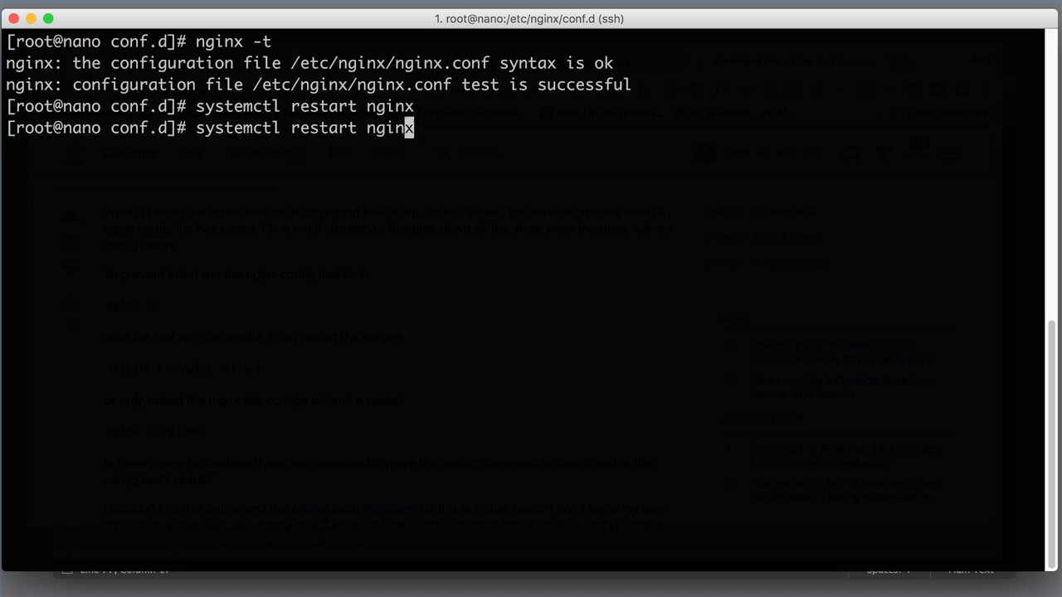
key("Left")
key("Left")
key("Left")
key("Left")
key("BackSpace")
key("BackSpace")
key("BackSpace")
key("BackSpace")
key("BackSpace")
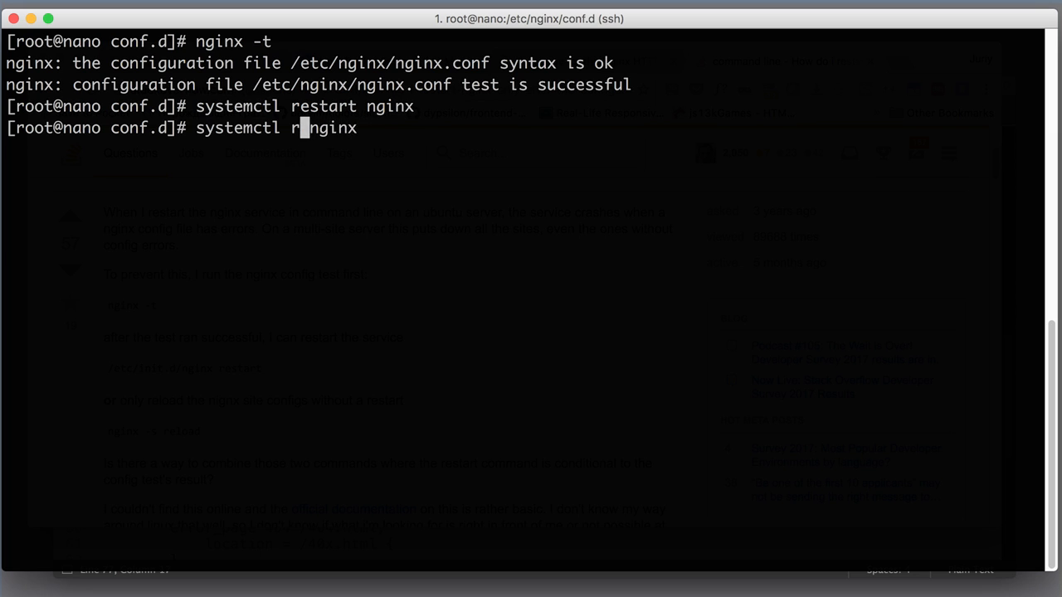
key("BackSpace")
type("stat")
type("us")
key("Return")
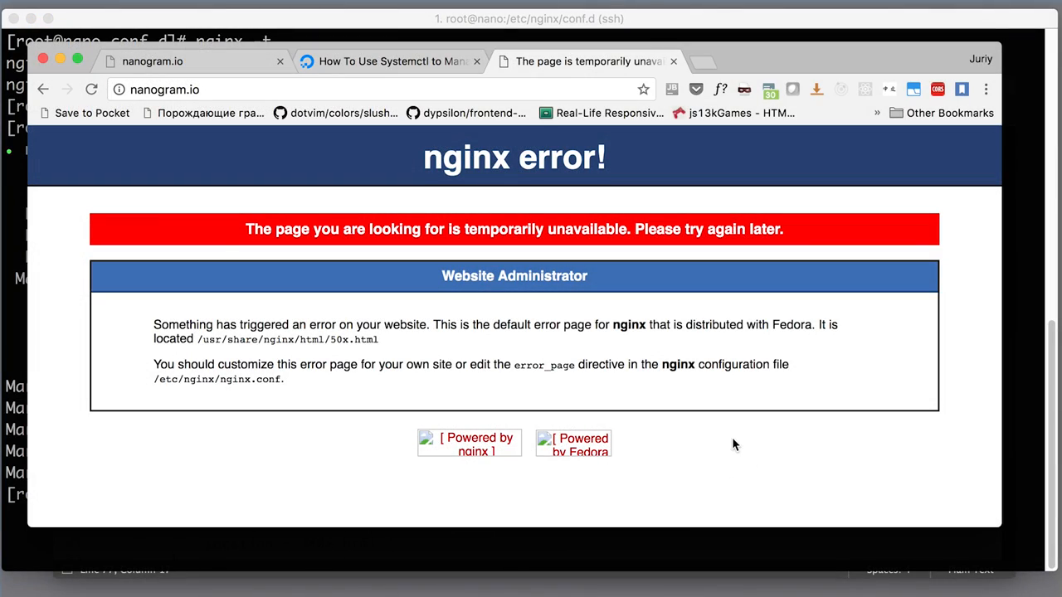
Step: Note nanogram.io's temporarily unavailable nginx page in Chrome, then clear the terminal
left_click_drag(242, 229, 549, 230)
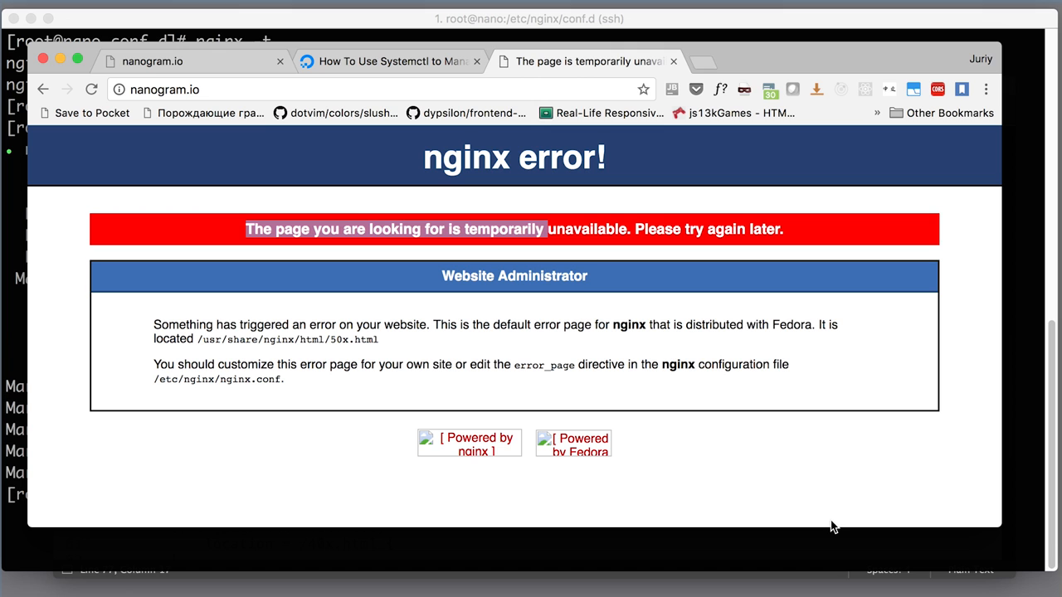
left_click(653, 561)
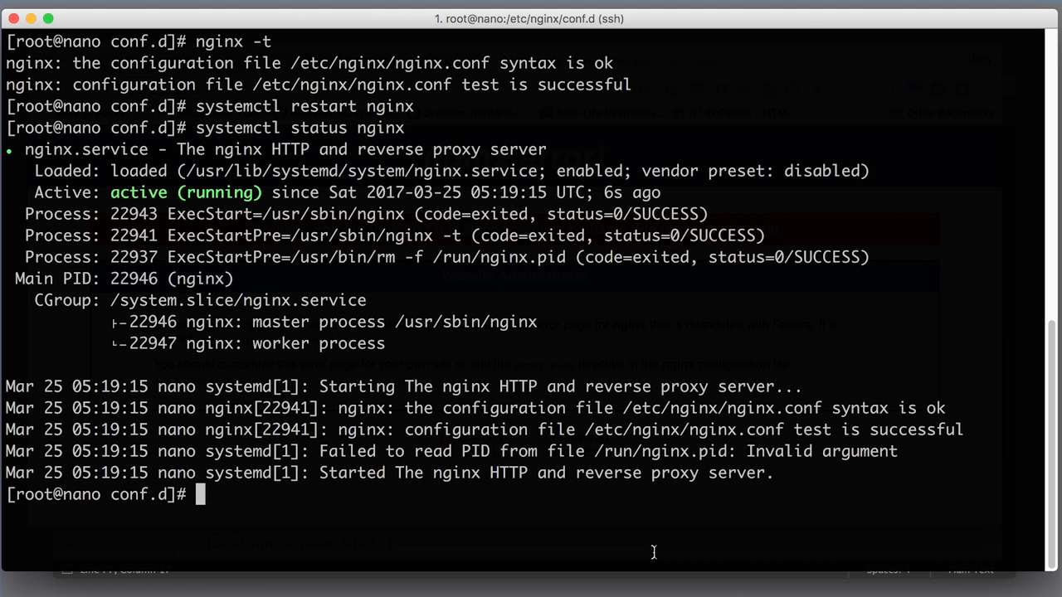
type("clear")
key("Return")
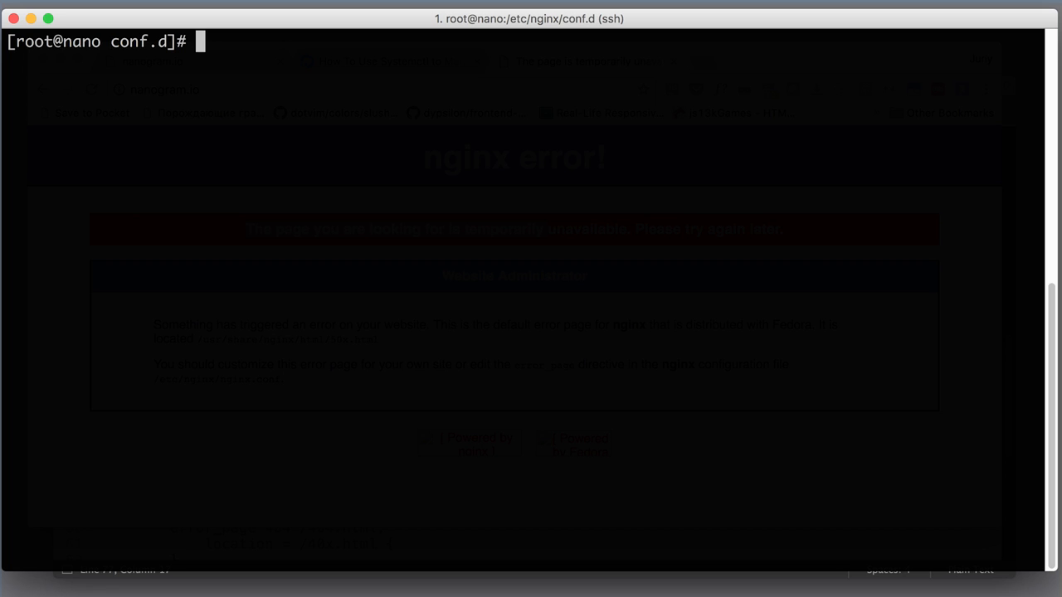
type("ne")
type("tsta")
Step: Run netstat -tln and confirm listeners on 0.0.0.0:80 and :::80
key("BackSpace")
key("BackSpace")
type("at")
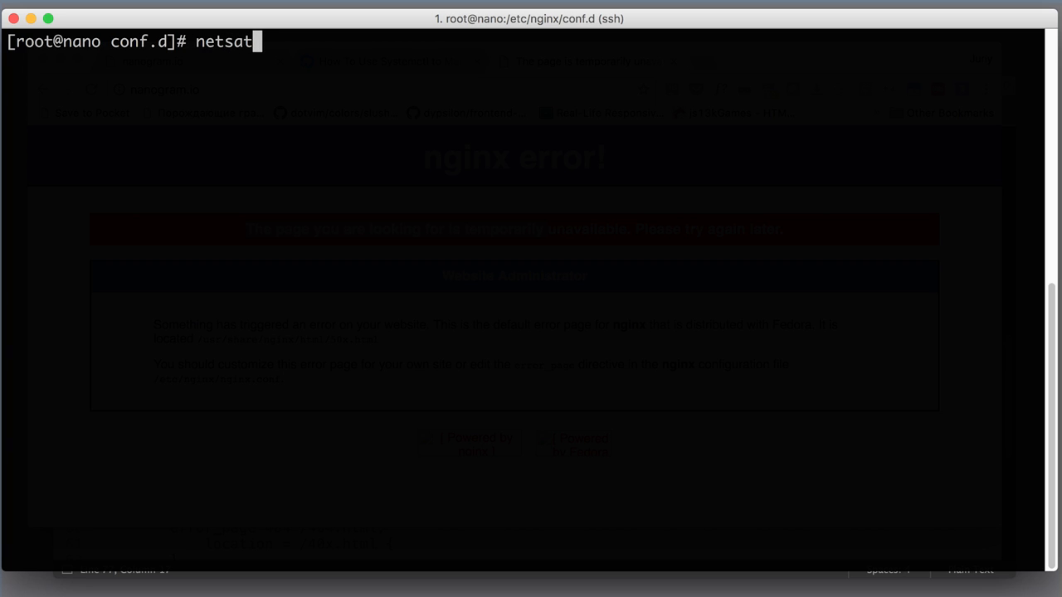
key("BackSpace")
key("BackSpace")
key("BackSpace")
type("ta")
type("t -")
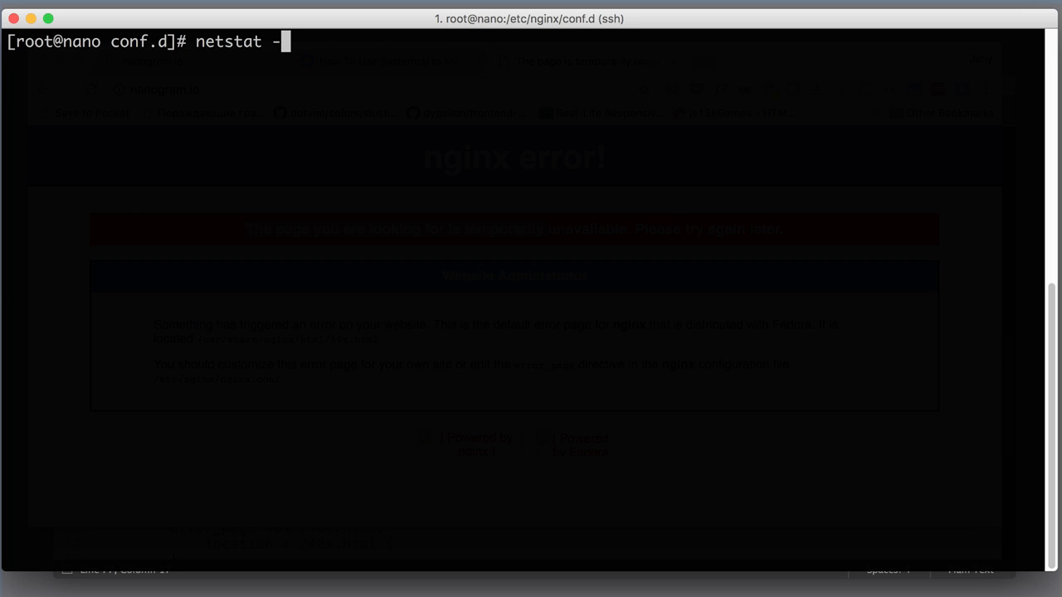
type("tln")
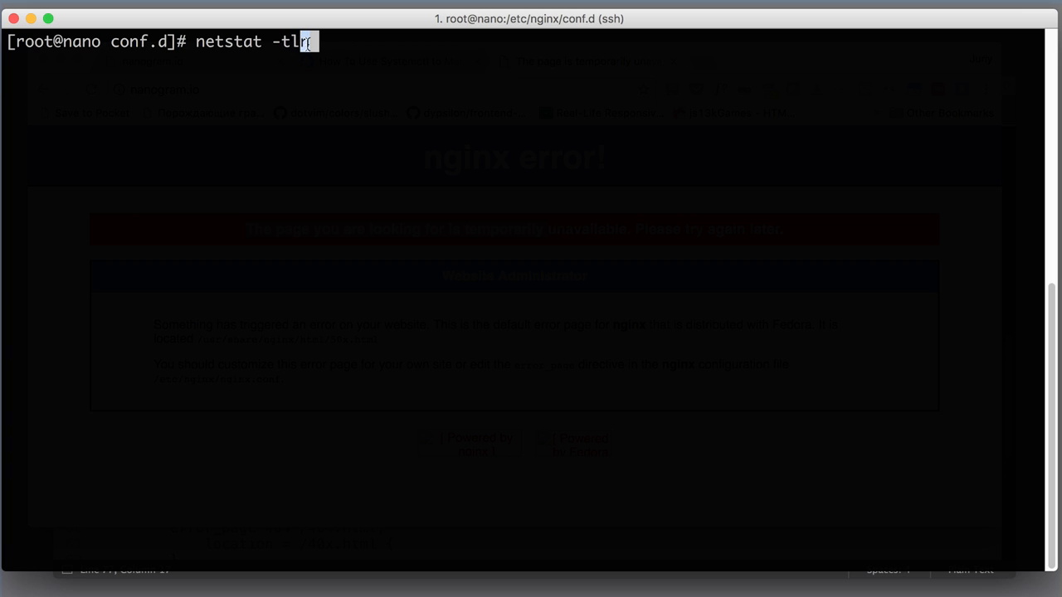
key("Return")
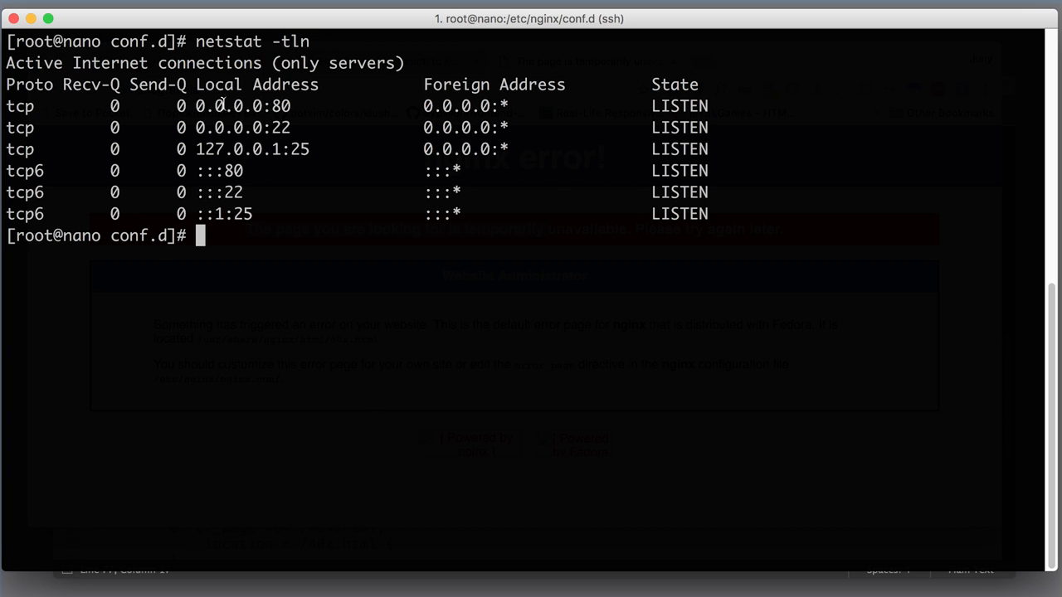
left_click_drag(193, 106, 360, 213)
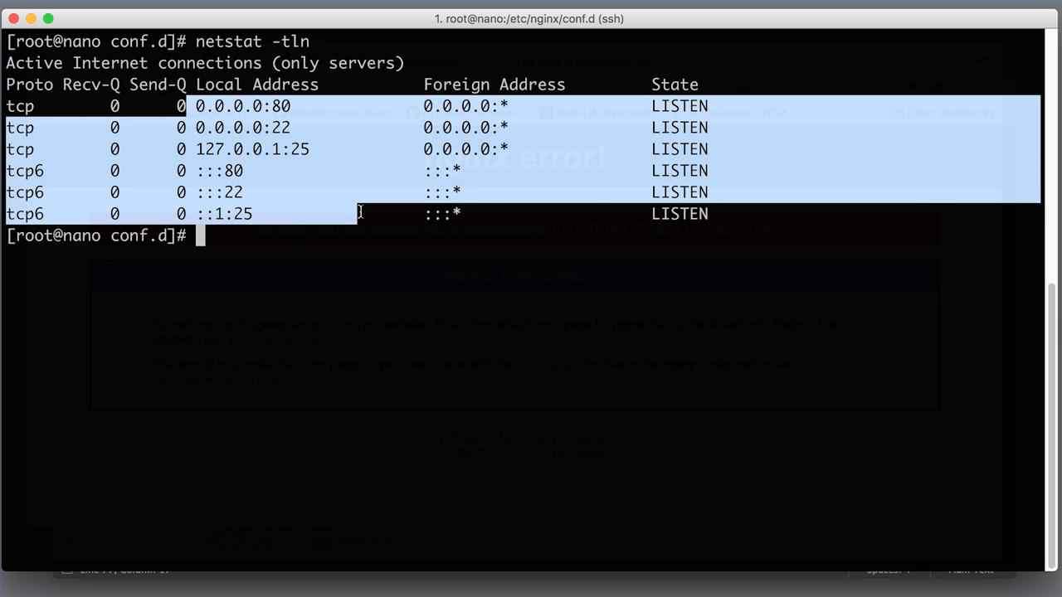
left_click(360, 213)
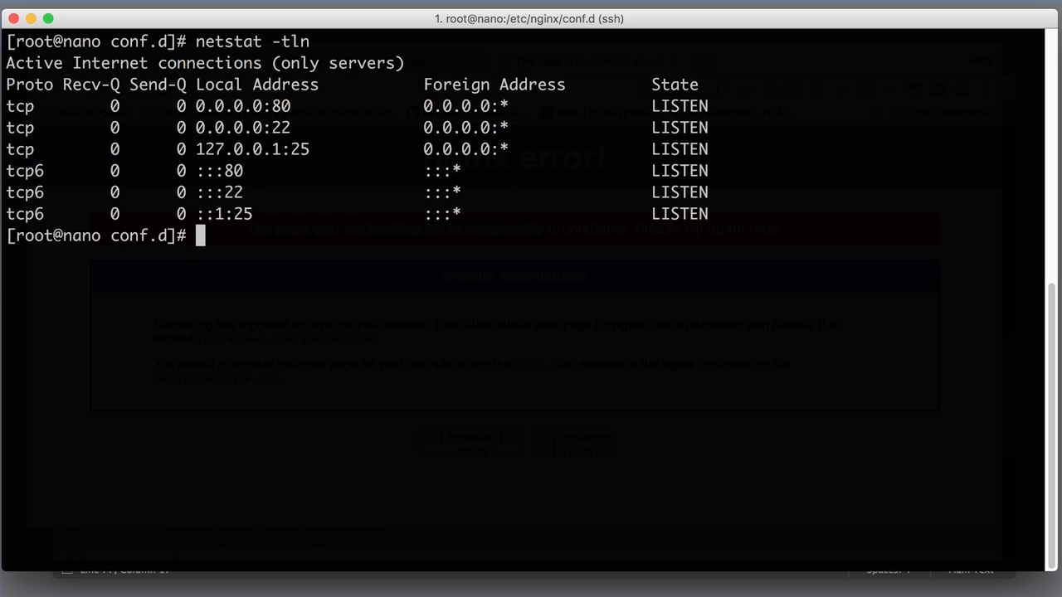
Step: Review the nginx error page in Chrome and return to the terminal
key("super+Tab")
left_click(584, 238)
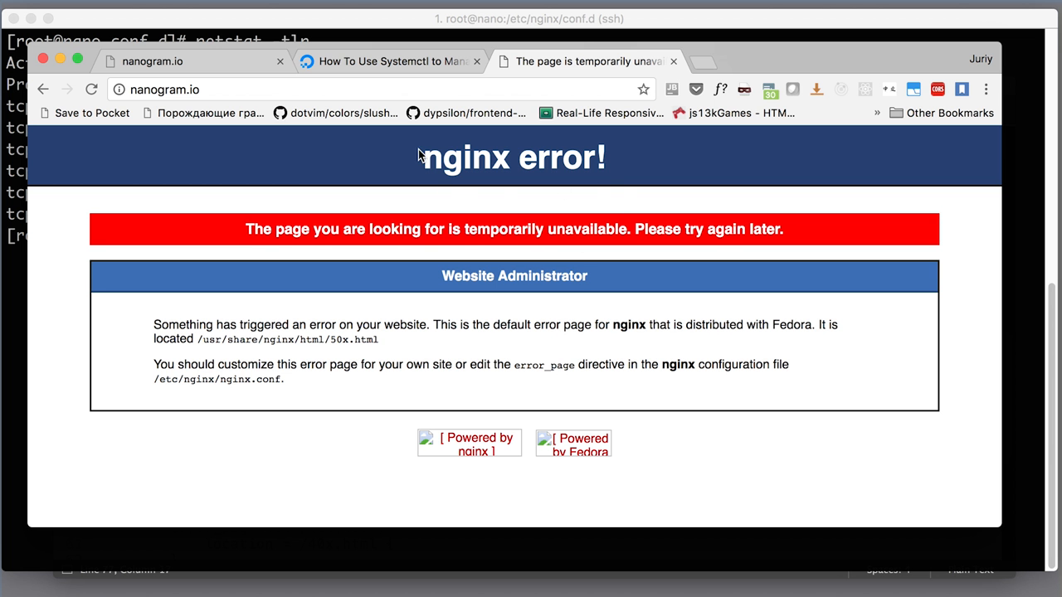
left_click_drag(419, 156, 694, 384)
left_click(708, 436)
left_click(561, 540)
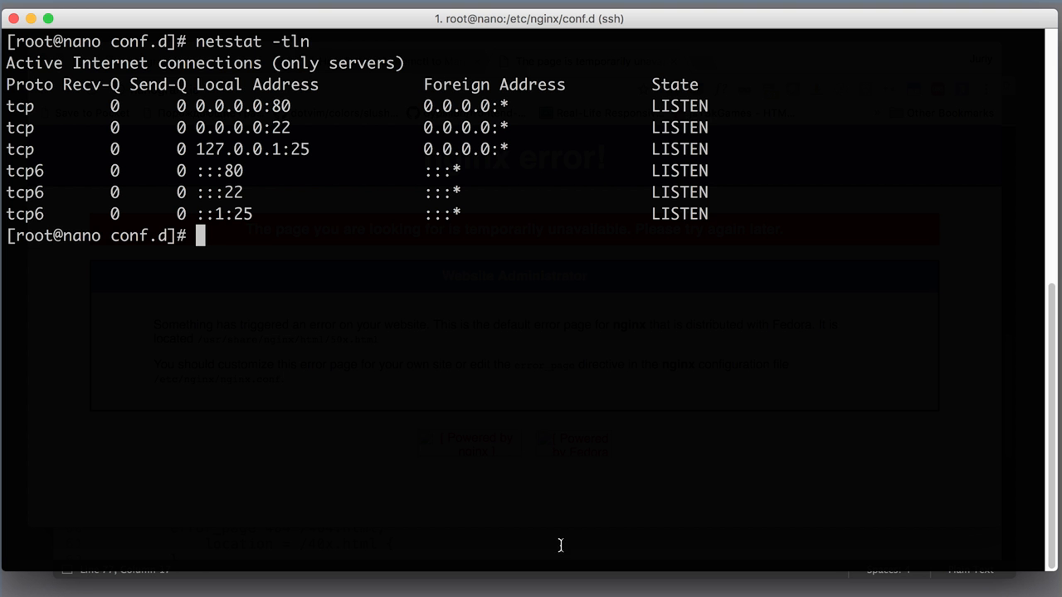
Step: Switch to the app's user with sudo su and go to its home directory containing easyio
key("ctrl+l")
type("sudo")
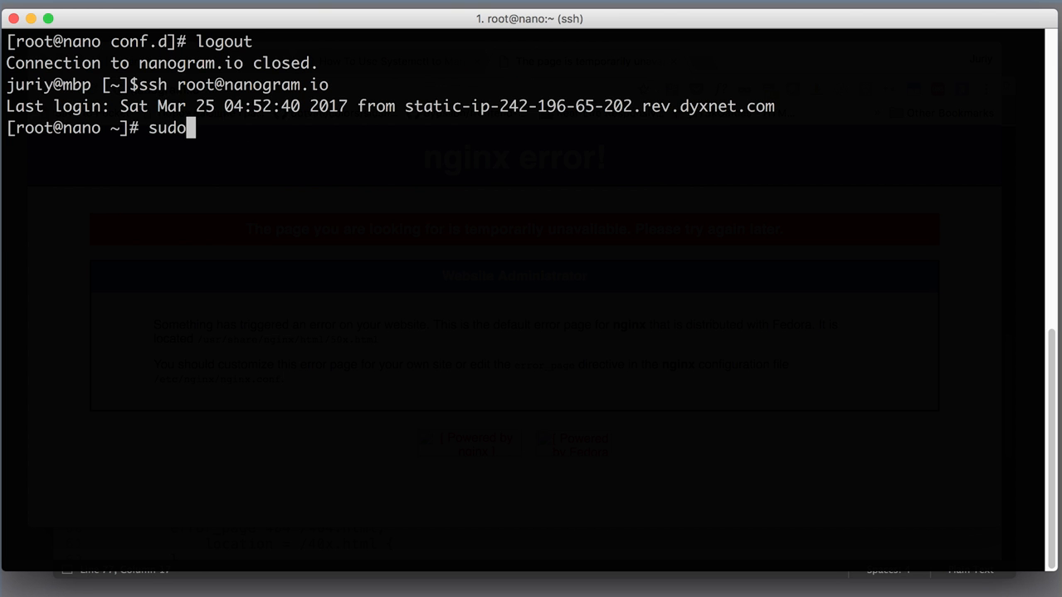
type("sy")
key("BackSpace")
key("BackSpace")
type("u juriy")
key("Return")
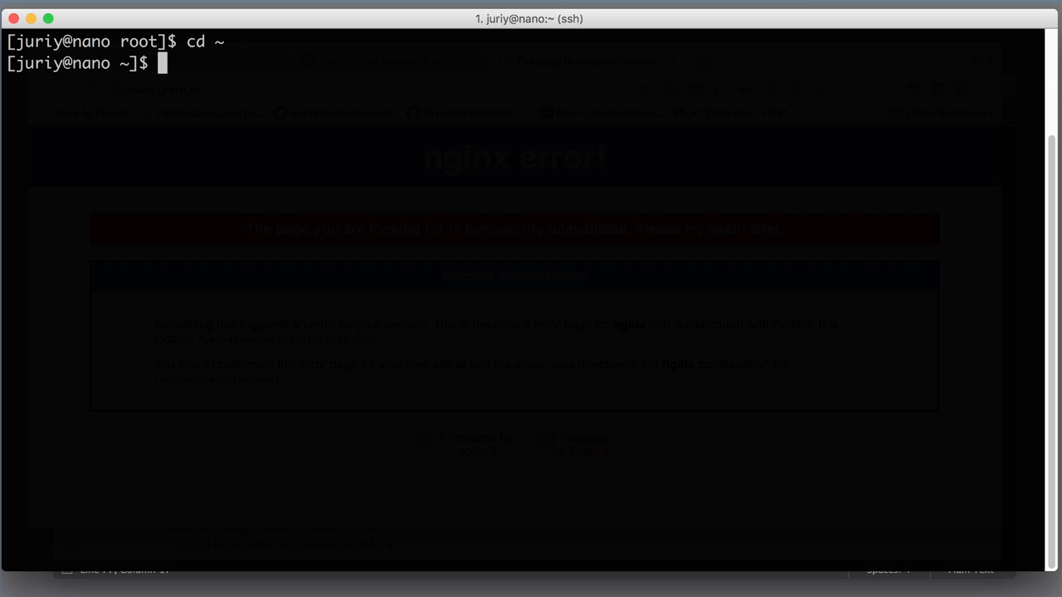
type("ls")
key("Return")
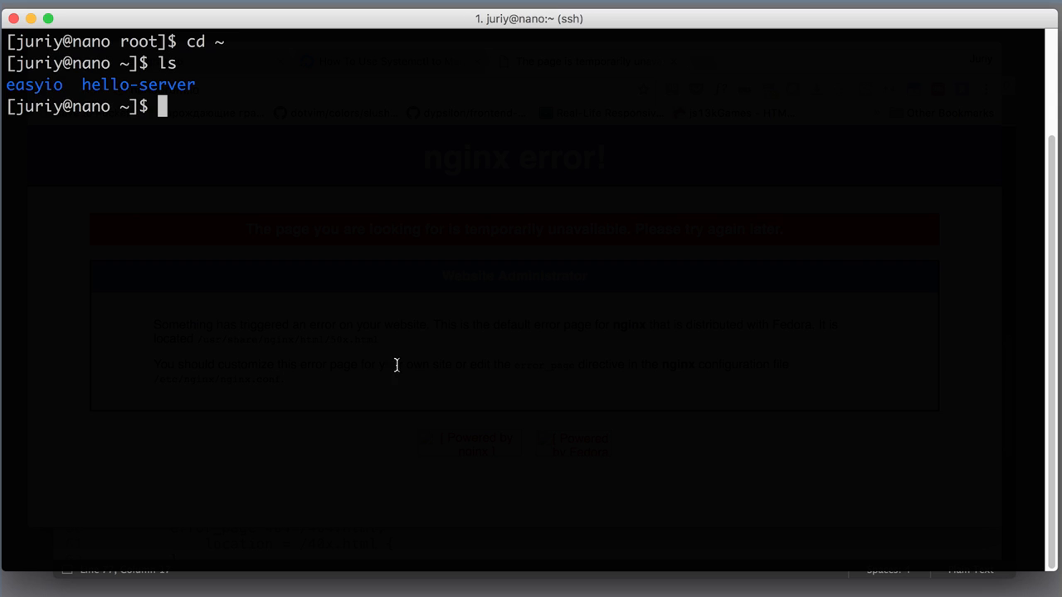
double_click(48, 83)
triple_click(334, 174)
left_click(342, 131)
type("pm2 st")
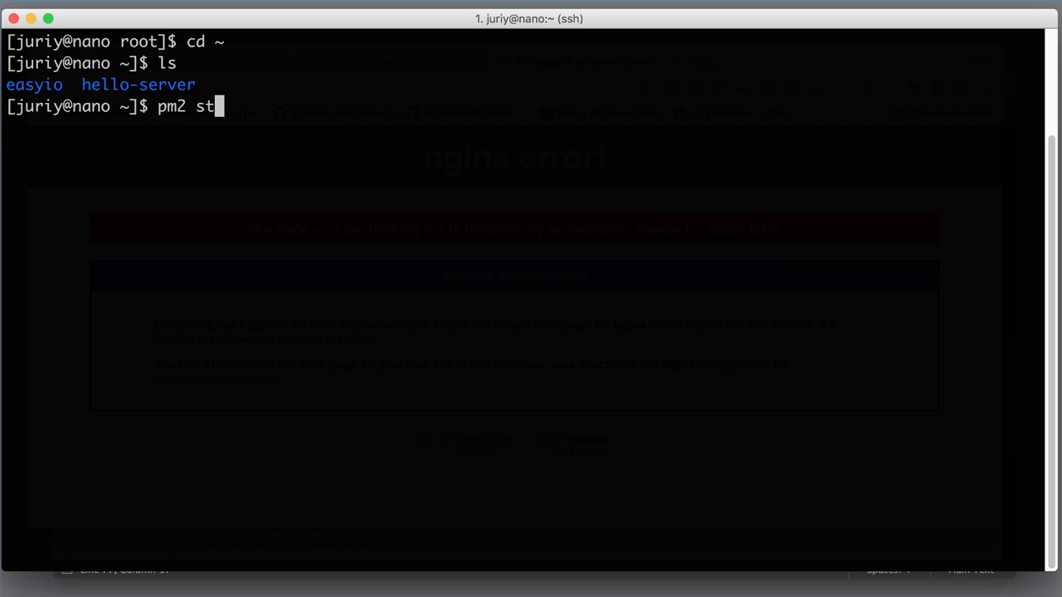
type("atus")
Step: Run pm2 status showing easyio stopped, then pm2 start all to bring it online
key("Return")
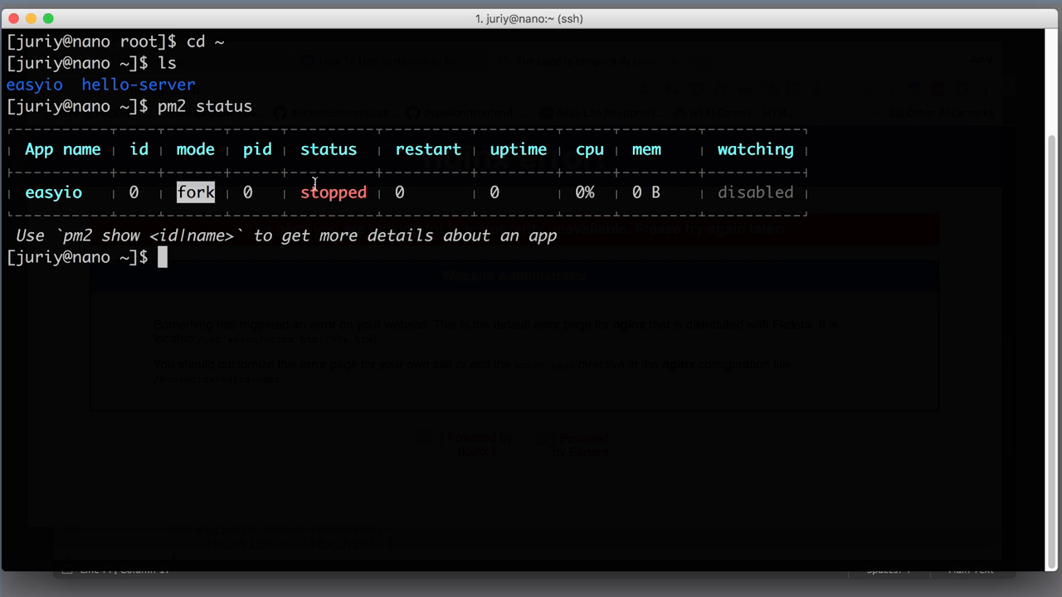
mouse_move(302, 190)
left_mouse_down()
mouse_move(386, 191)
mouse_move(358, 191)
left_mouse_up()
left_click(376, 203)
type("pm2 start ")
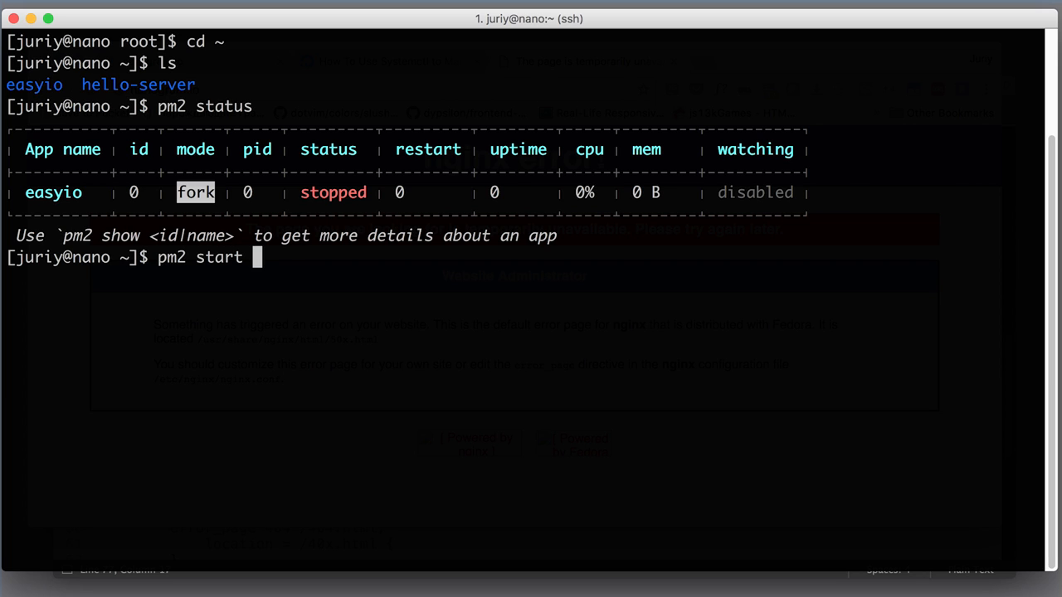
type("all")
key("Return")
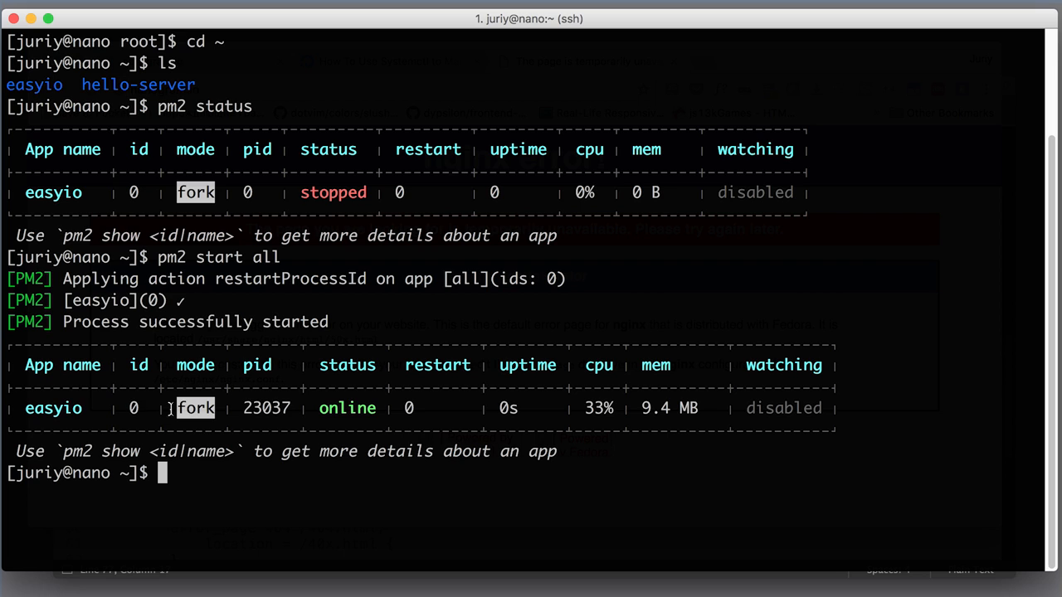
left_click_drag(77, 408, 396, 408)
left_click(400, 408)
Step: Reload nanogram.io in Chrome so the Easy IO page loads with streaming roundtrip times
key("super+Tab")
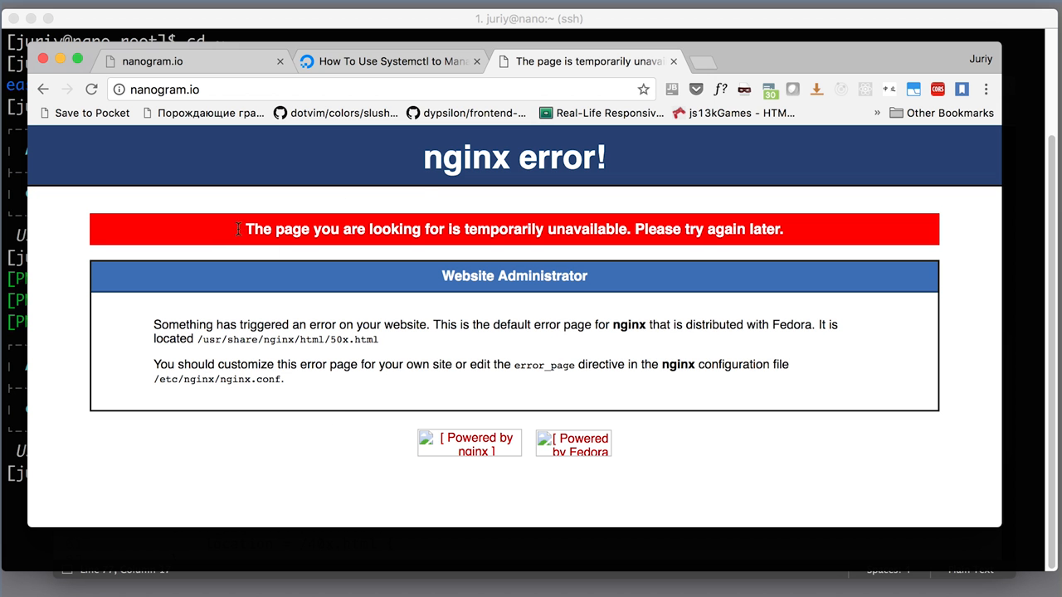
left_click_drag(242, 229, 673, 231)
left_click(789, 475)
key("super+r")
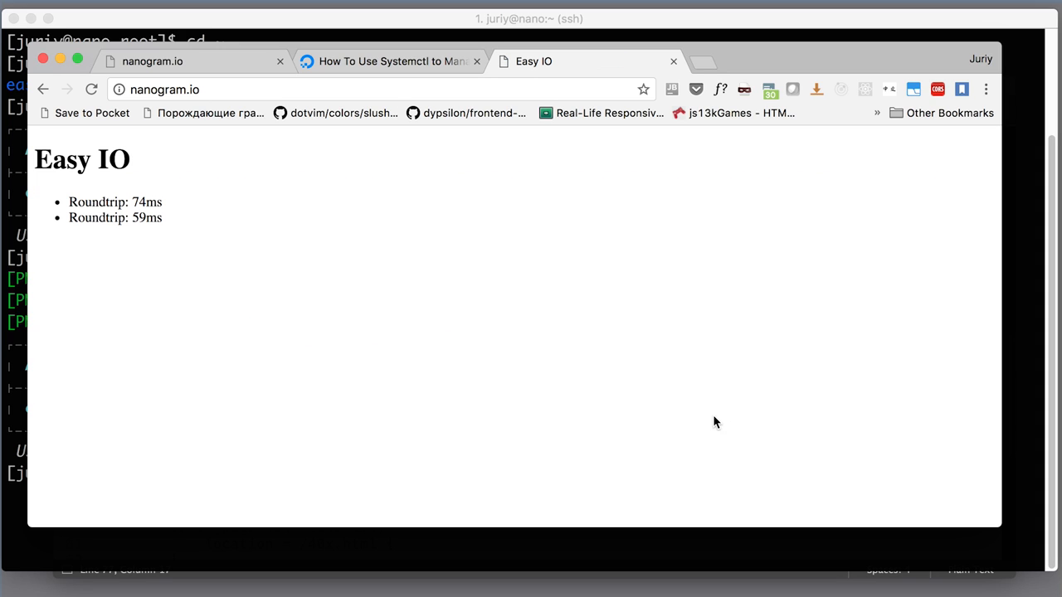
left_click_drag(76, 199, 166, 249)
left_click(371, 325)
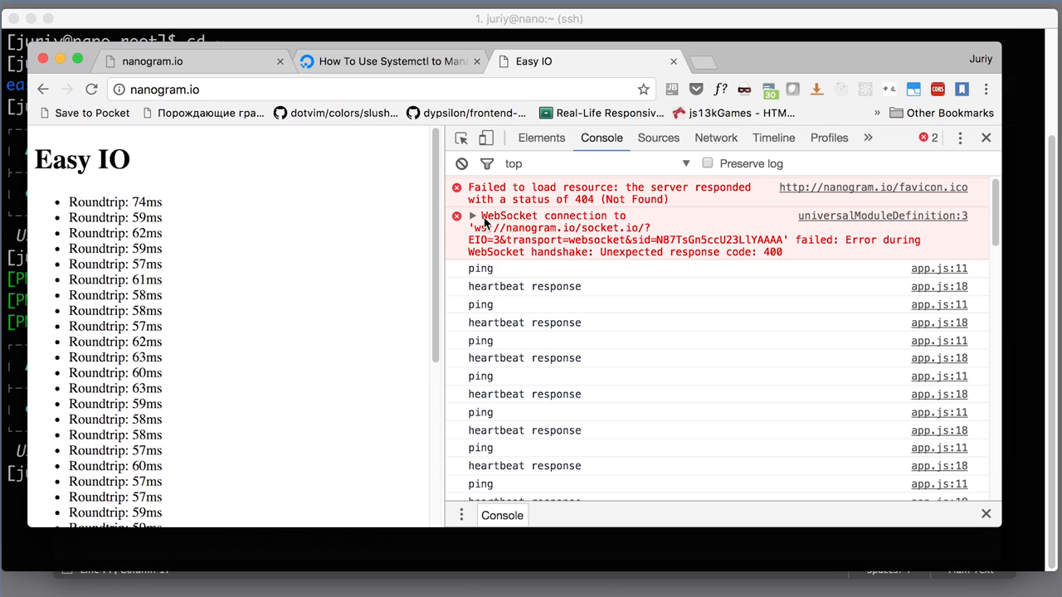
Step: Inspect the console's failed WebSocket handshake error with unexpected response code 400
left_click_drag(505, 217, 795, 250)
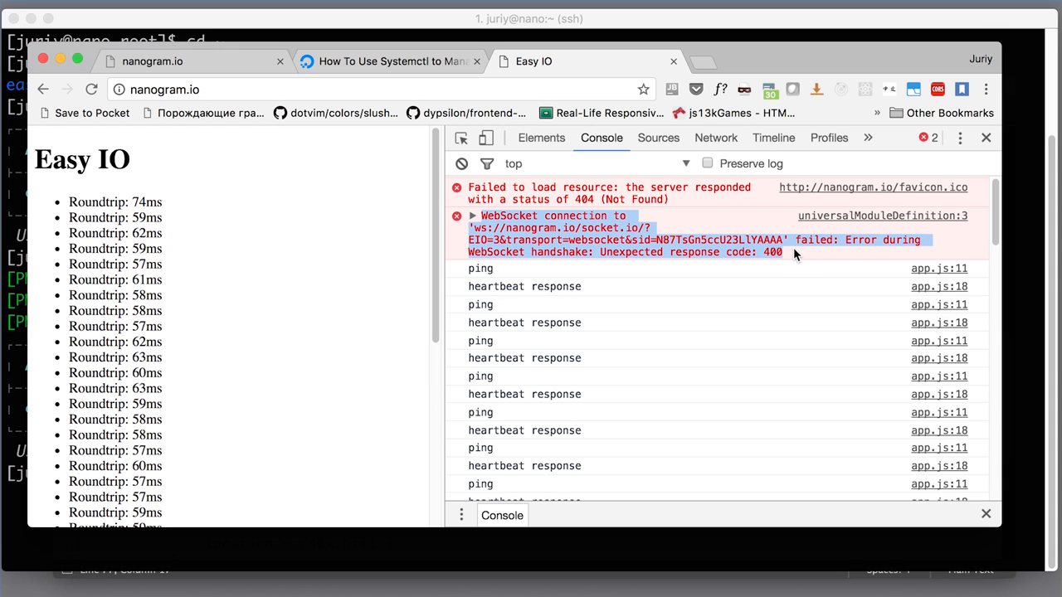
left_click(794, 250)
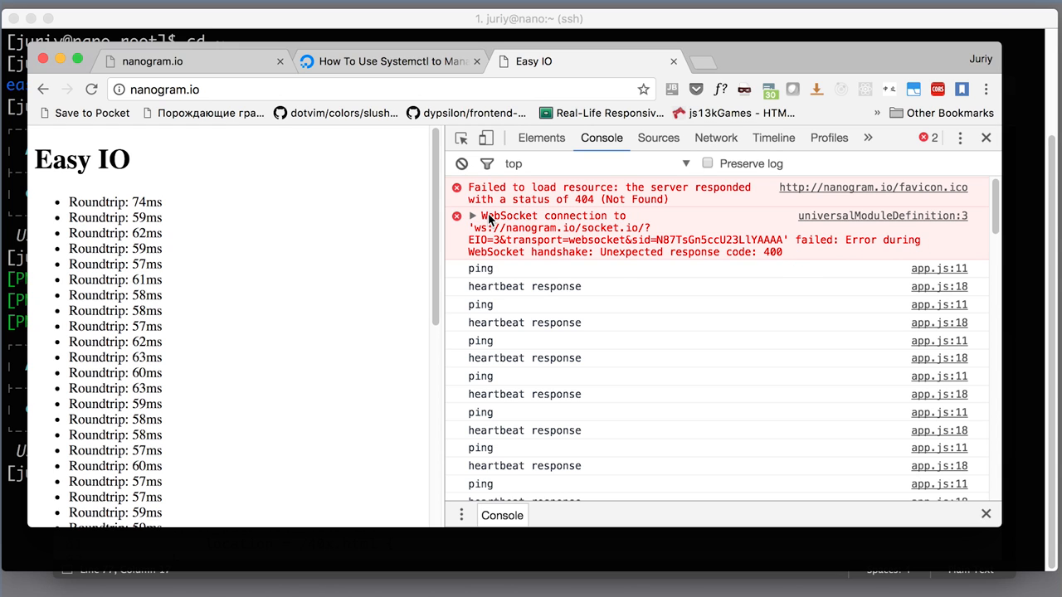
left_click_drag(489, 219, 857, 252)
left_click(854, 245)
left_click_drag(467, 255, 699, 268)
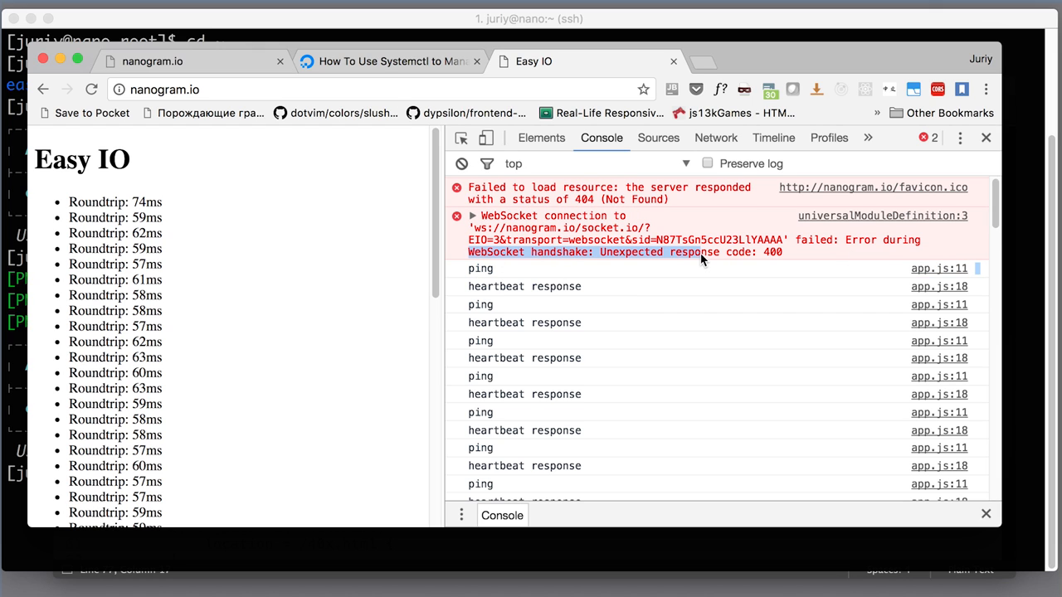
scroll(704, 249, "down", 2)
Step: Show the Network panel filtered to XHR, revealing socket.io polling requests, and widen DevTools
left_click(715, 137)
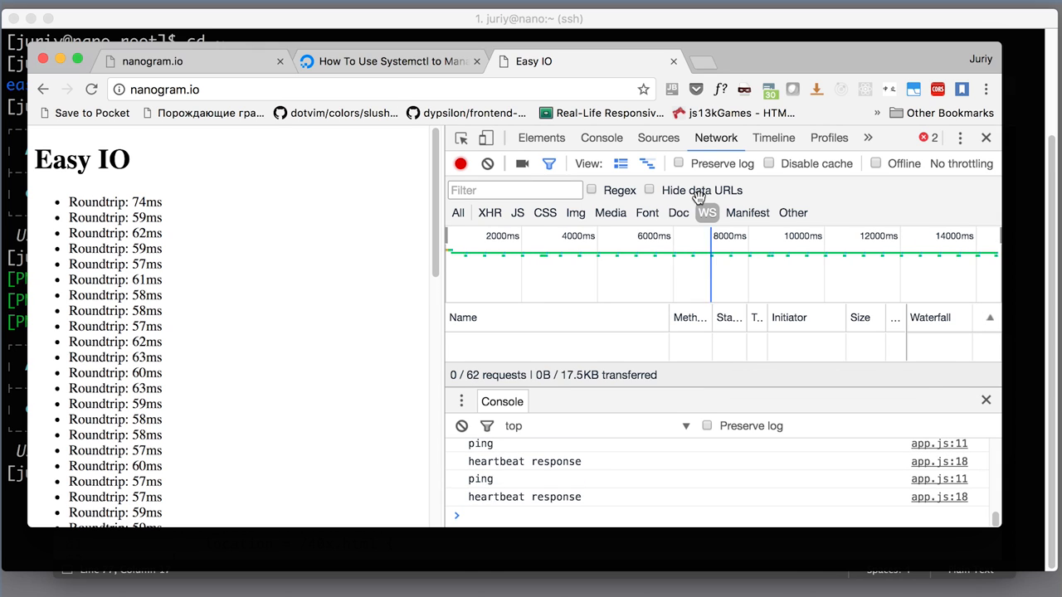
left_click(868, 139)
left_click(729, 138)
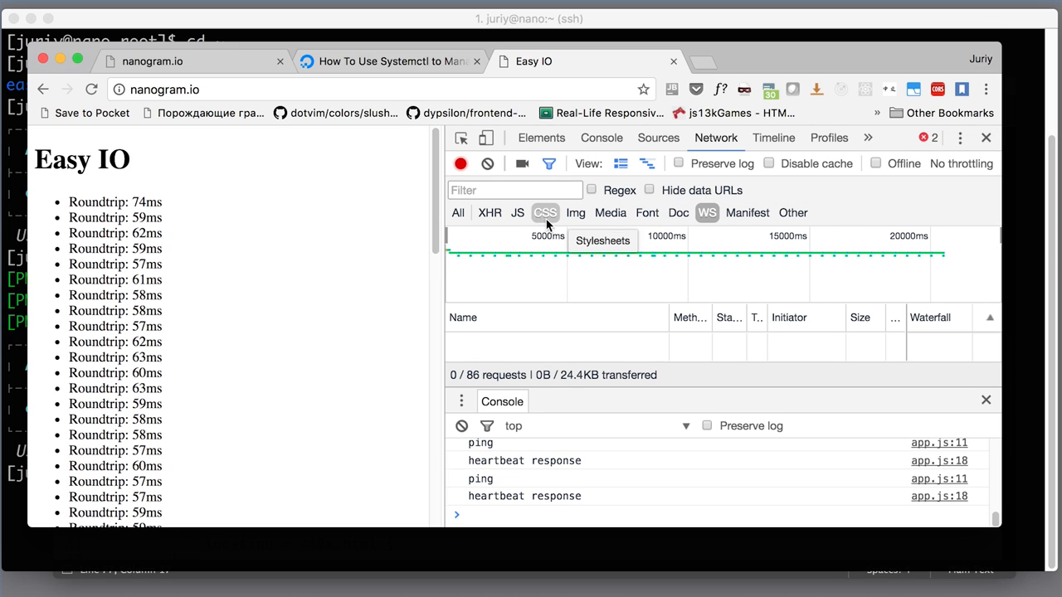
left_click(489, 213)
left_click(641, 286)
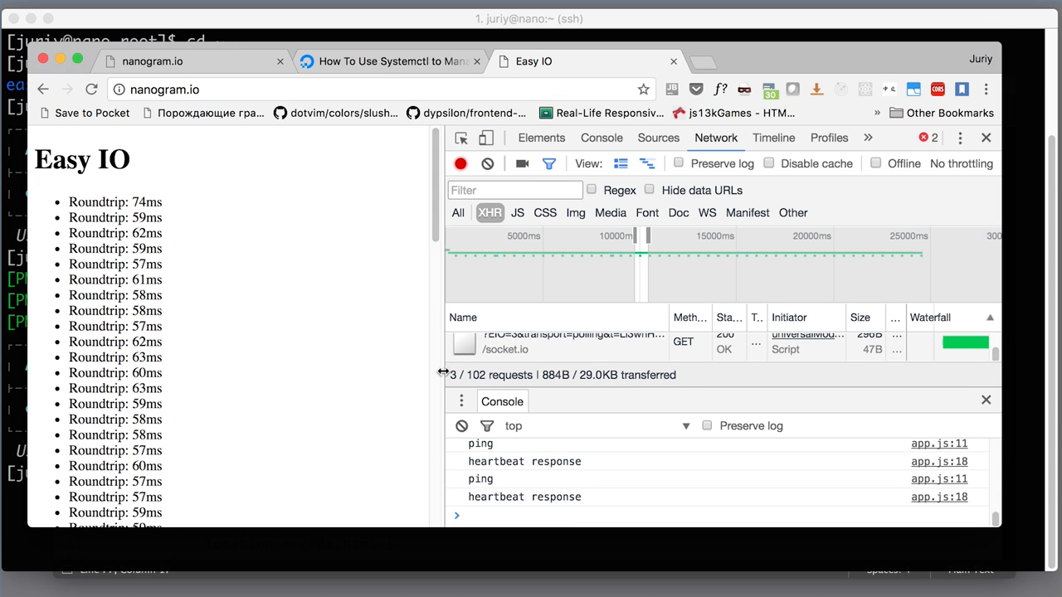
left_click_drag(440, 375, 336, 374)
left_click_drag(740, 395, 754, 481)
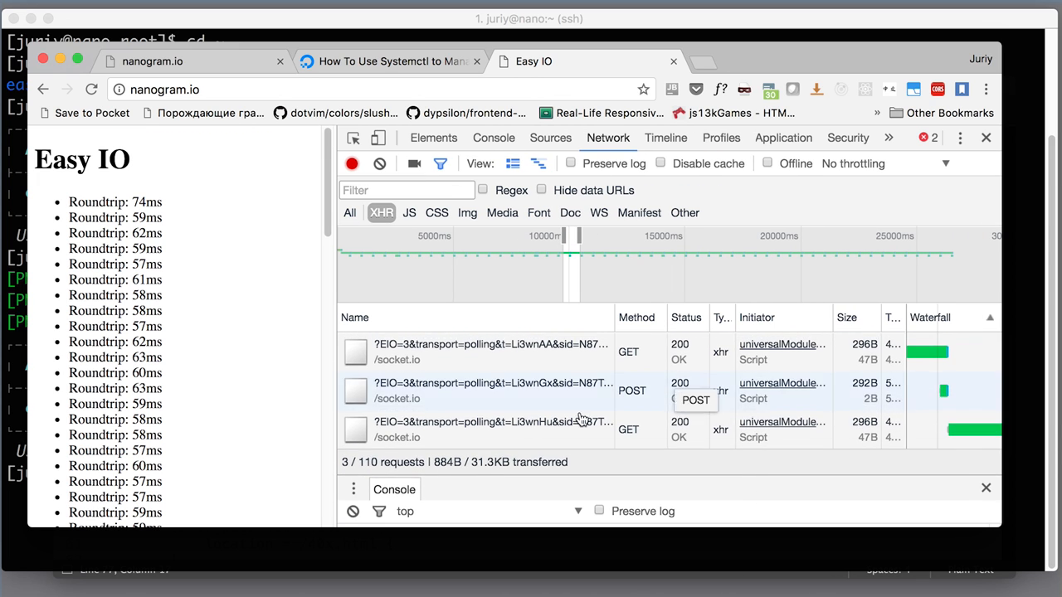